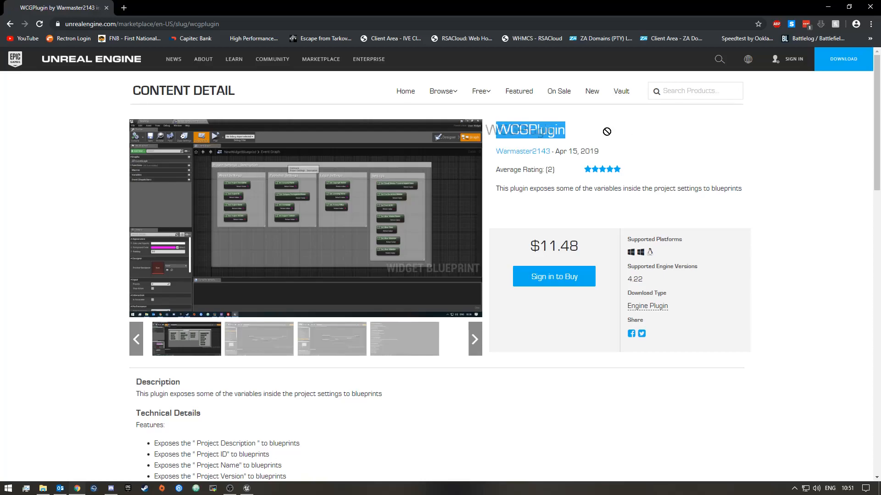
Examine the WCGPlugin marketplace page, covering its description, feature list, technical details and price
click(608, 135)
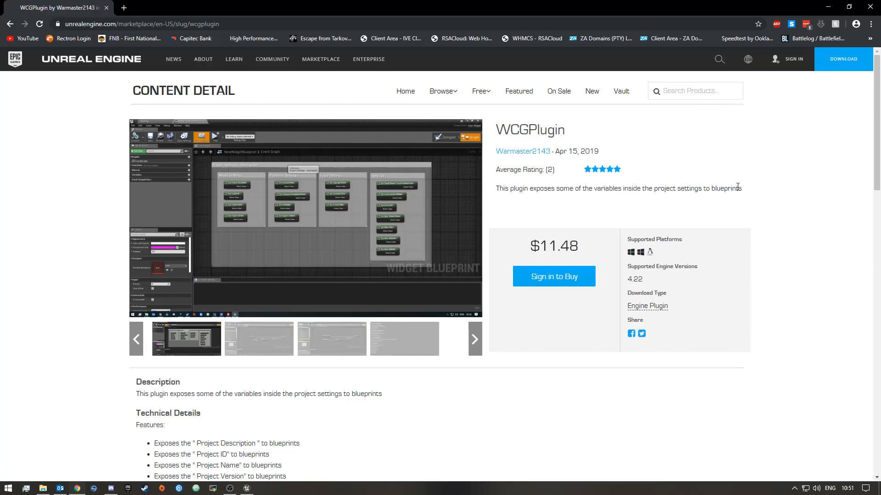
scroll(335, 338, down, 4)
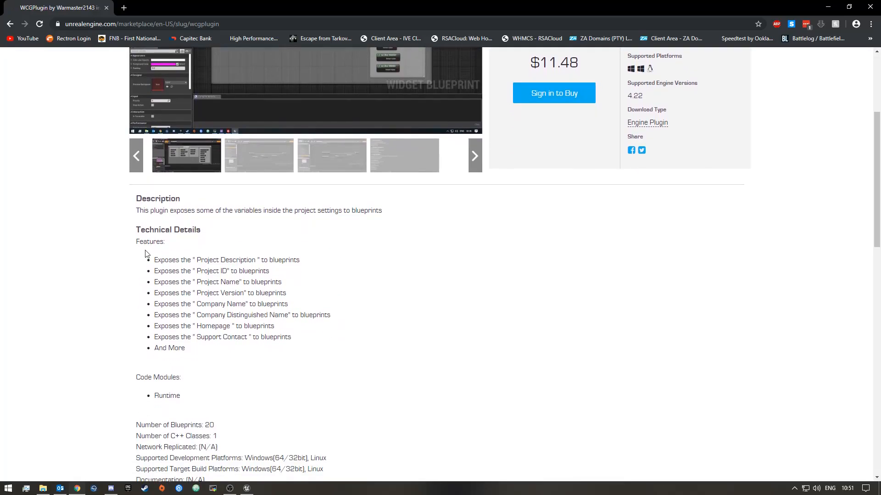
drag(154, 264, 256, 347)
click(191, 352)
scroll(238, 351, down, 2)
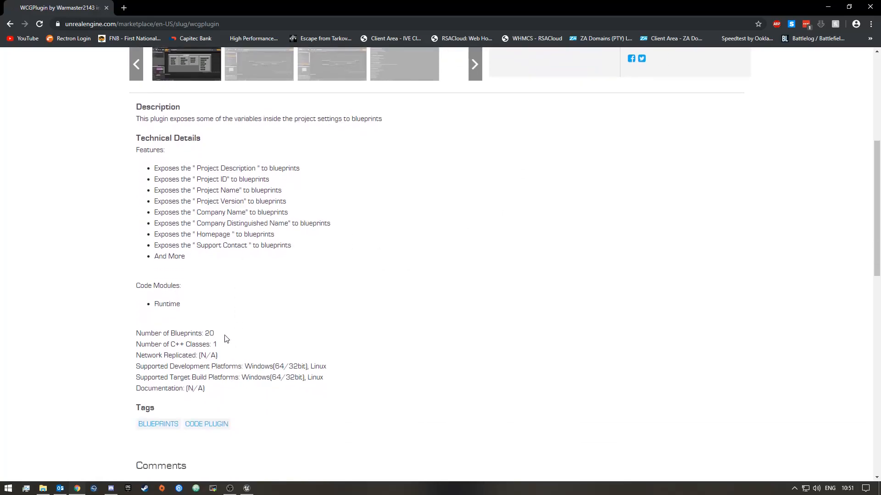
drag(207, 333, 219, 336)
click(220, 391)
scroll(301, 375, up, 6)
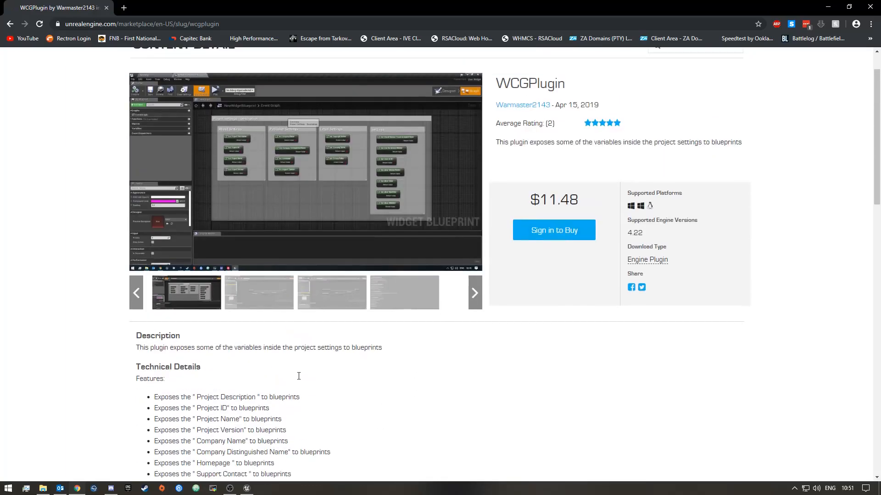
drag(531, 247, 585, 247)
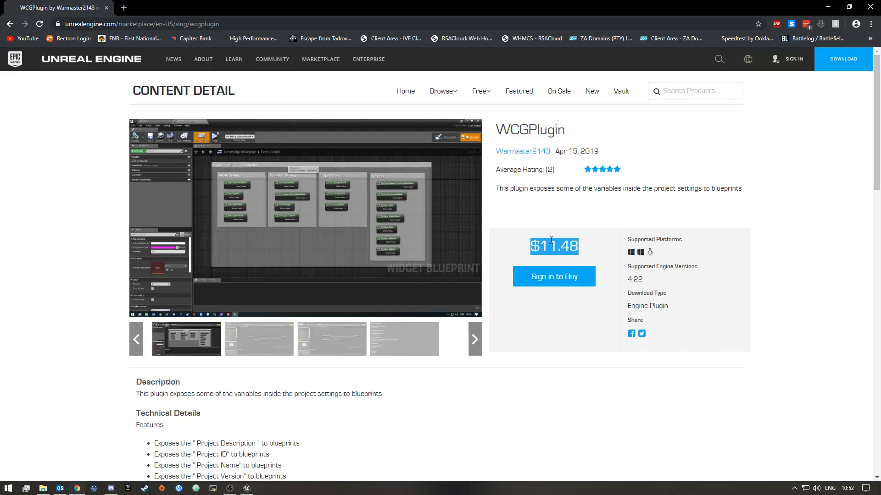
View the WCGPlugin preview images in full screen, return to the page and show the first image again
click(324, 224)
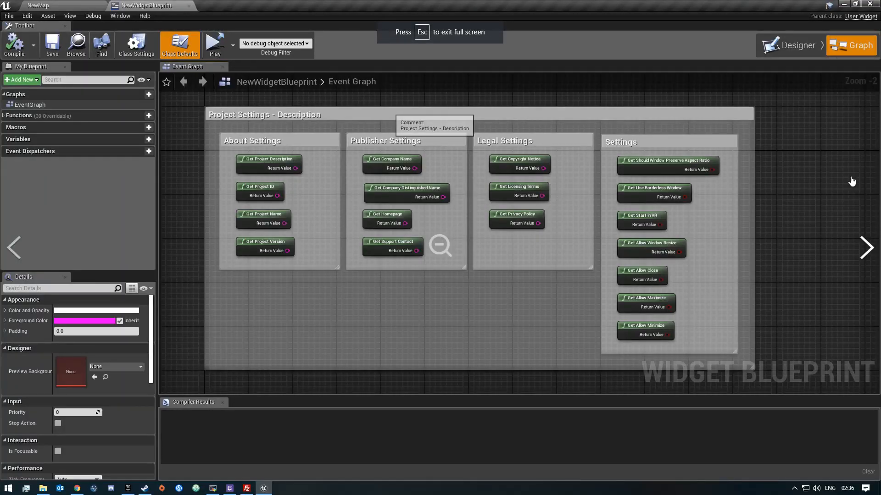
click(867, 249)
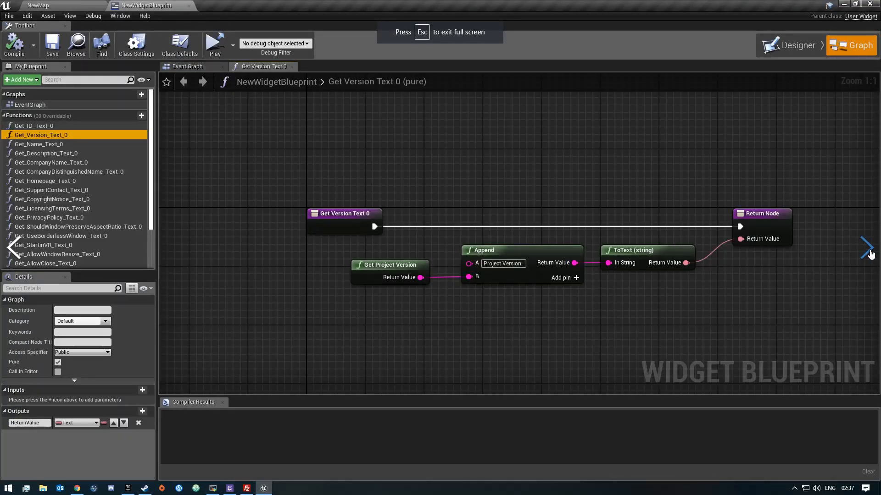
click(867, 250)
click(870, 255)
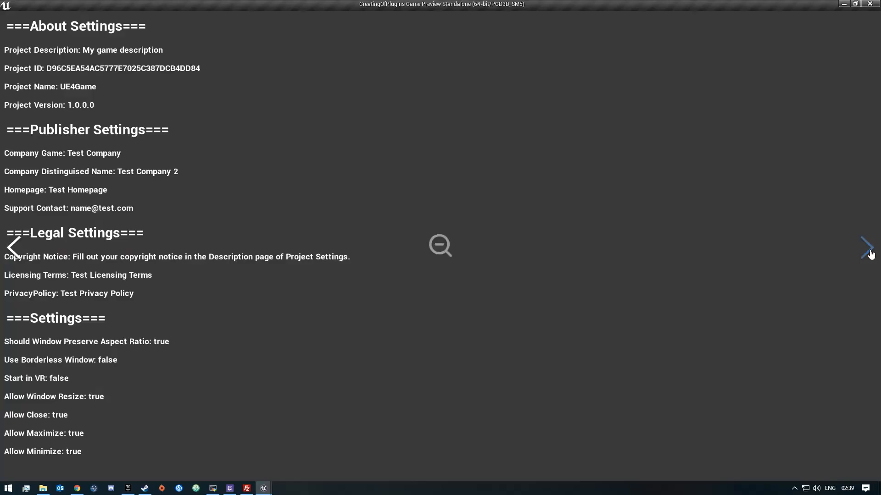
key(Escape)
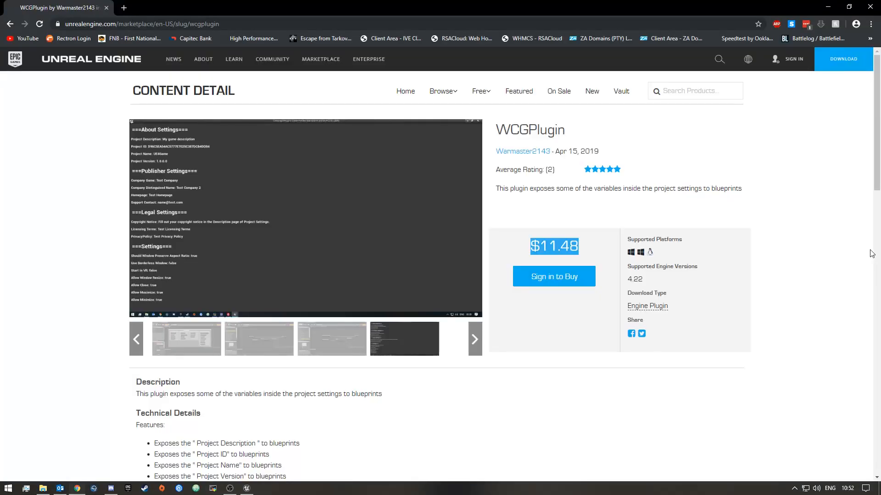
click(185, 344)
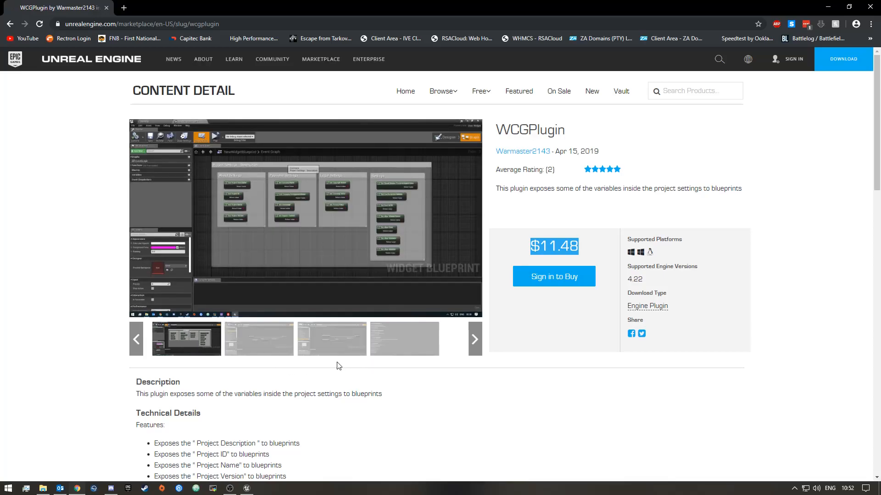
click(553, 400)
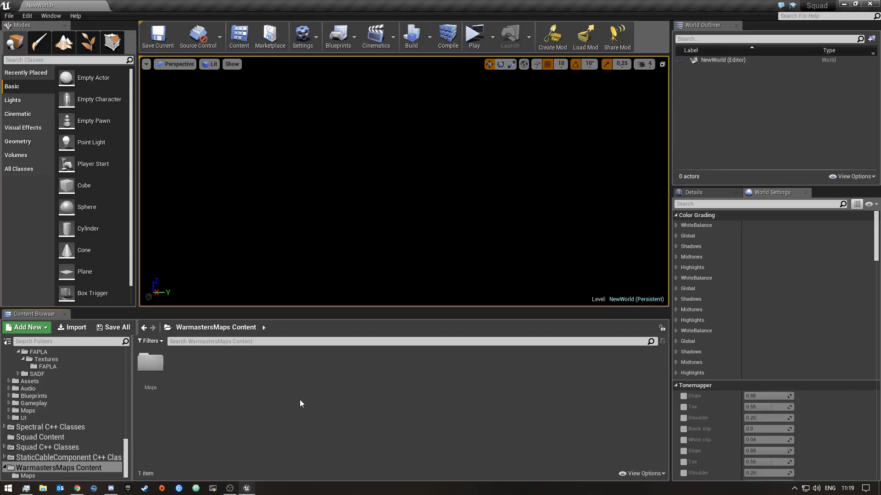
Open the Create Squad Mod form in the Squad editor, review its name, description and image fields, and close it
click(553, 37)
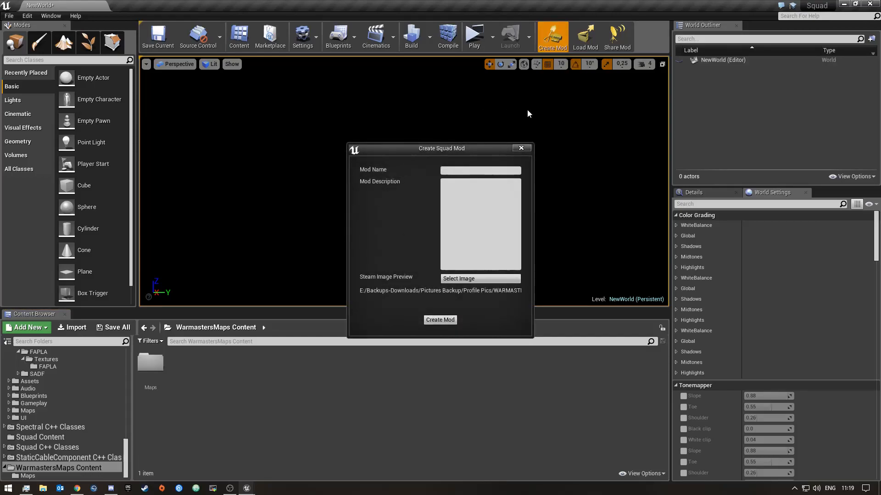
drag(447, 148, 412, 95)
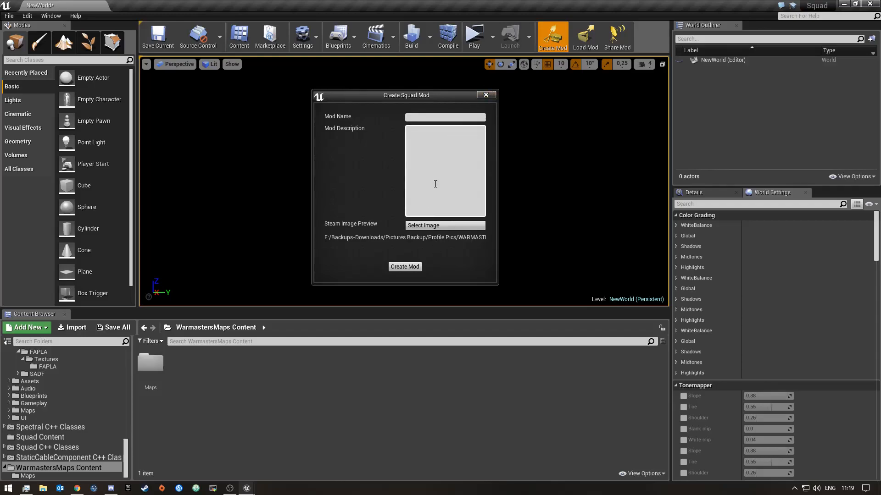
click(416, 268)
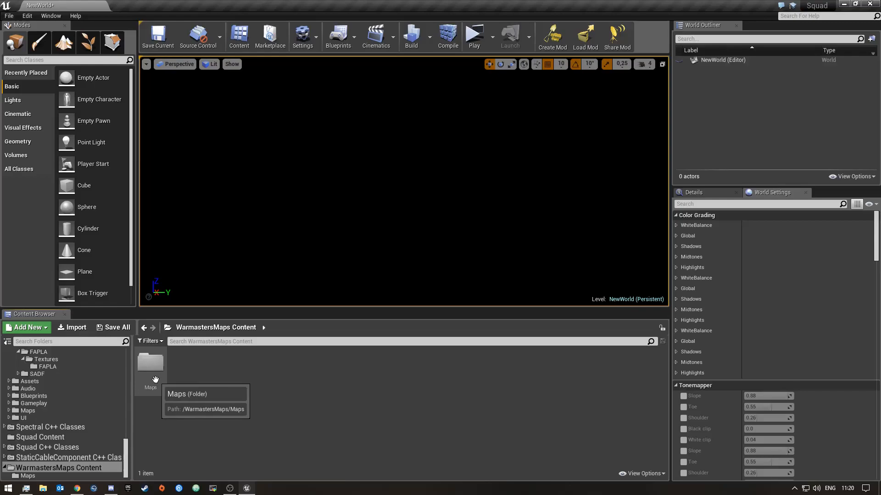
Open the Maps folder inside WarmastersMaps Content and check the NewWorld level and the asset creation options
right_click(198, 402)
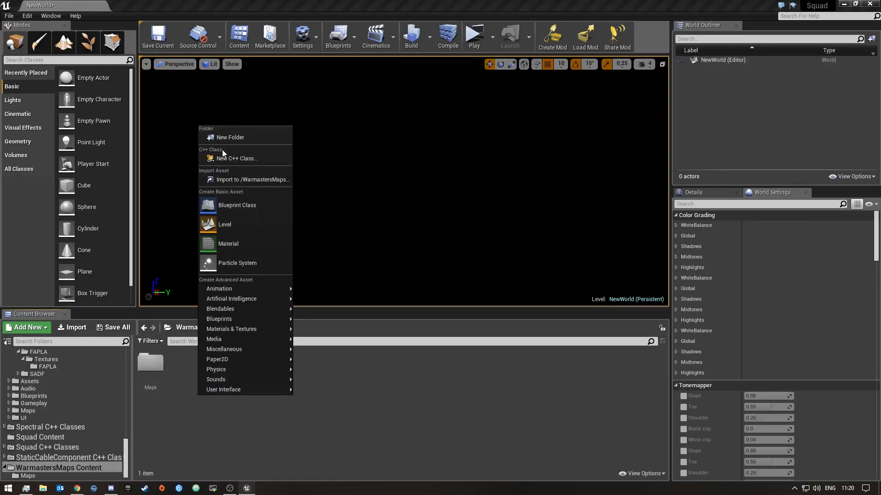
click(178, 398)
double_click(151, 364)
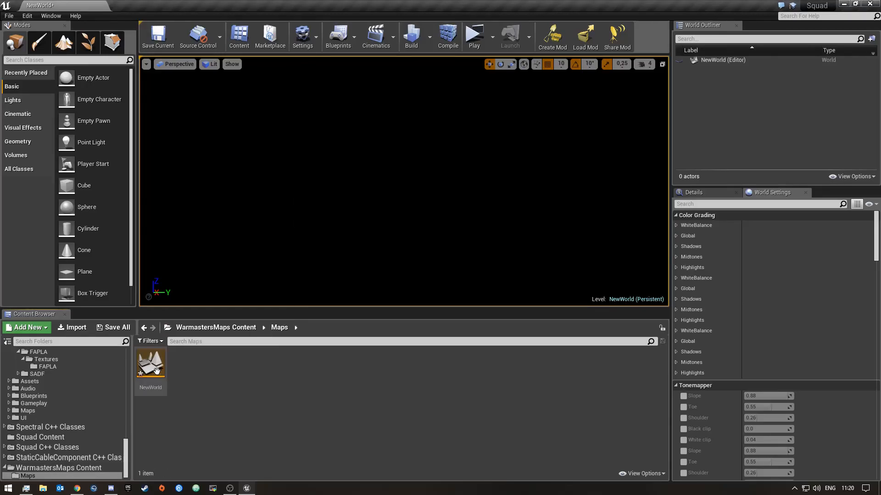
mouse_move(158, 369)
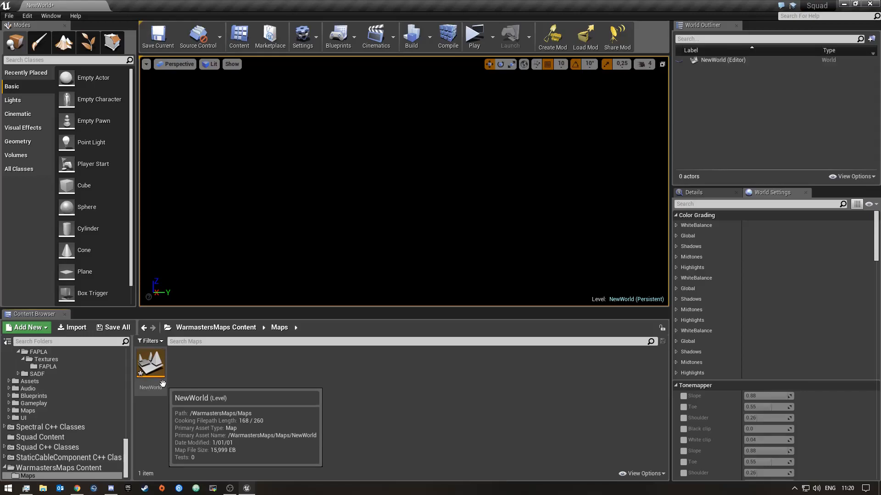
right_click(200, 382)
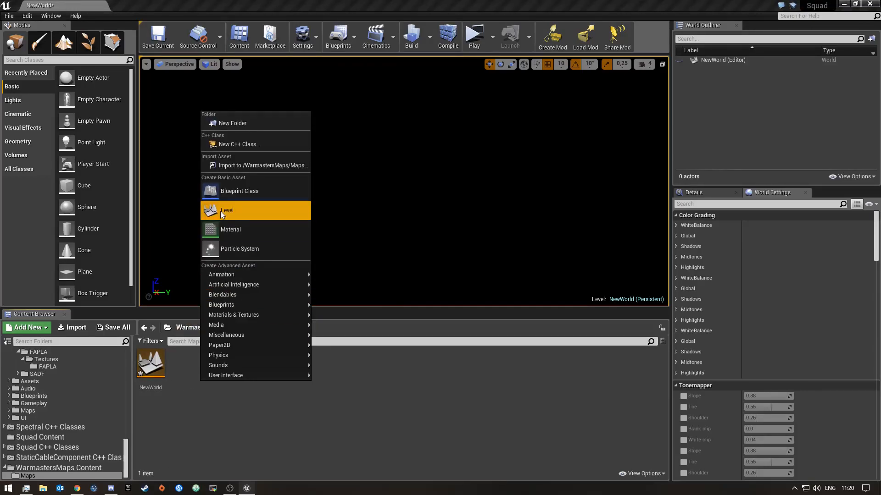
click(184, 408)
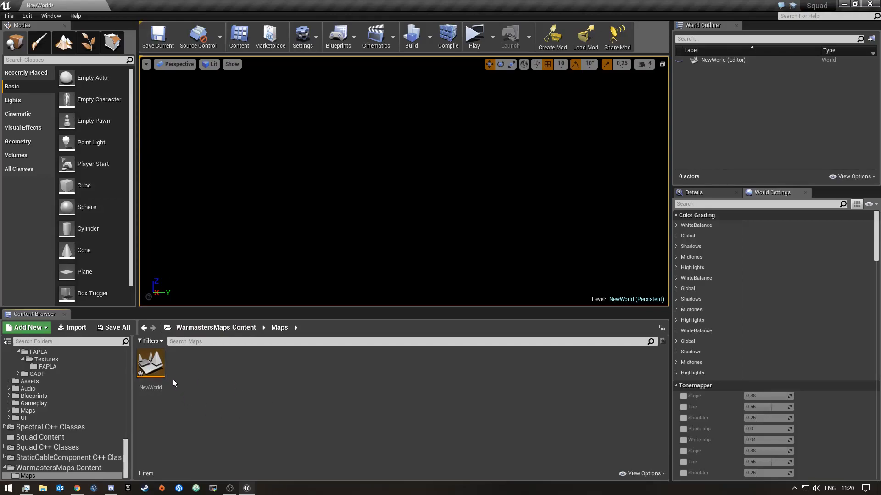
Switch the editor to Landscape mode with the new landscape grid in view
click(64, 42)
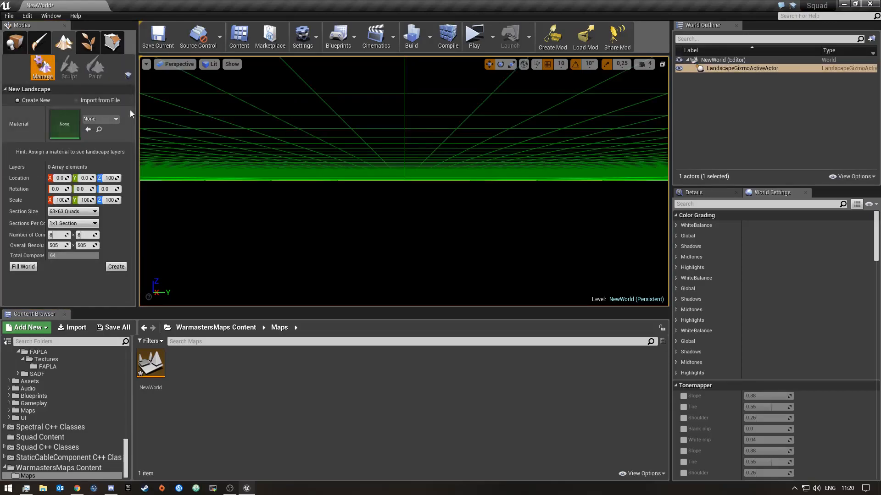
mouse_move(410, 204)
right_down()
mouse_move(410, 177)
mouse_move(410, 238)
mouse_move(410, 208)
right_up()
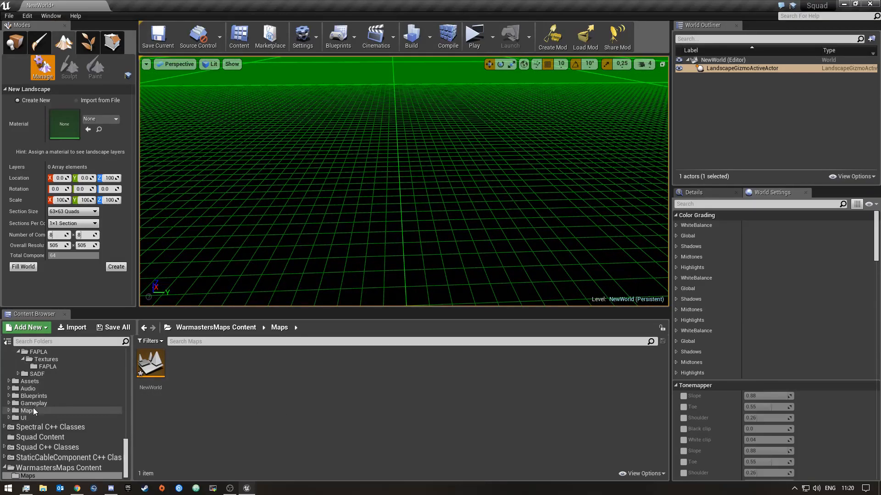
Browse the project's main Content folder to the Yehorivka folder under Maps
scroll(58, 401, up, 10)
scroll(57, 401, up, 10)
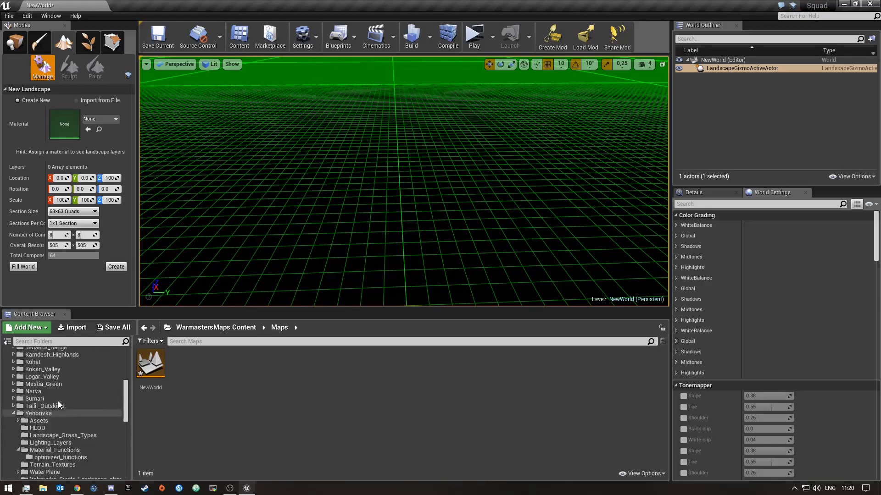
click(40, 352)
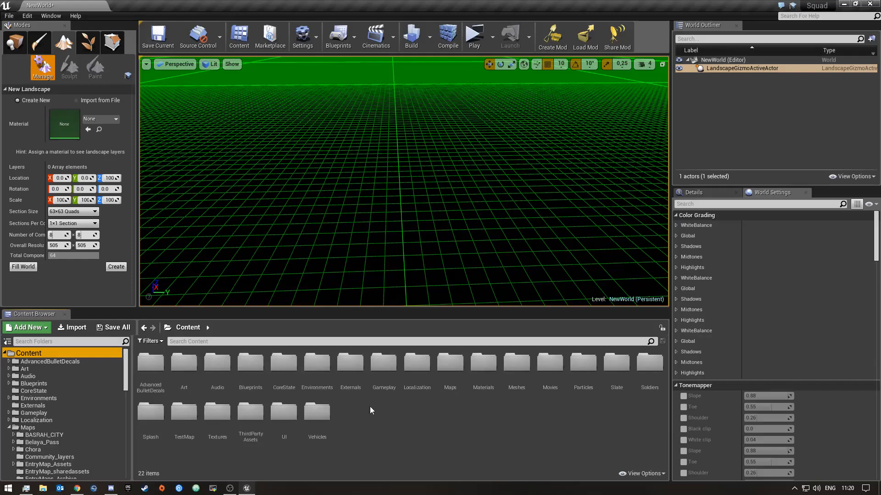
click(451, 369)
double_click(451, 370)
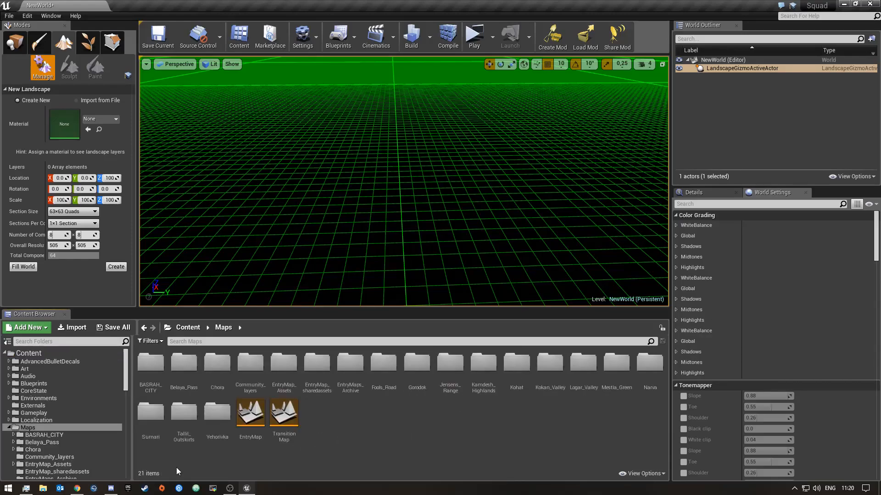
click(228, 419)
double_click(228, 419)
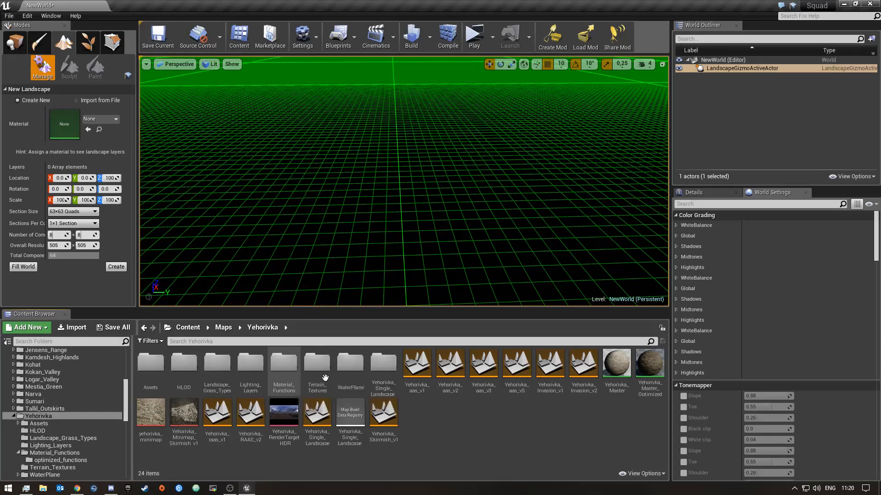
Copy the Yehorivka_Master material together with the Material_Functions folder into the Maps folder of WarmastersMaps Content, and open that folder
click(620, 373)
ctrl+click(287, 372)
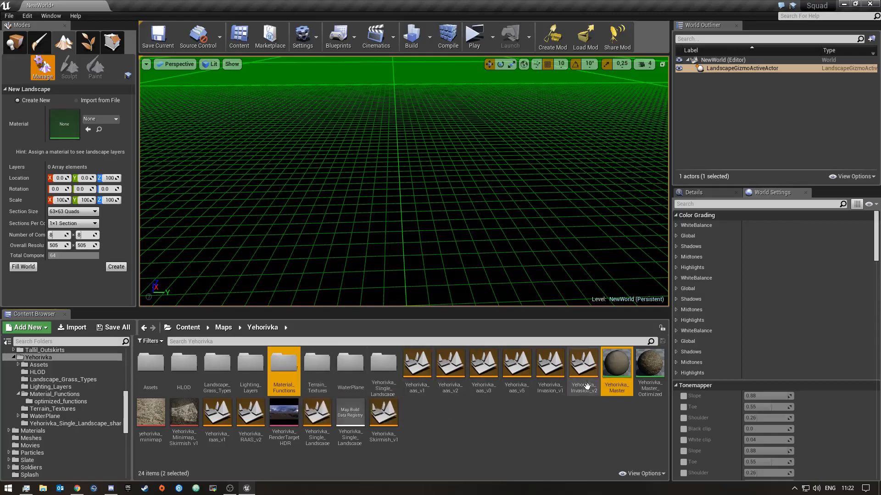
drag(286, 368, 33, 475)
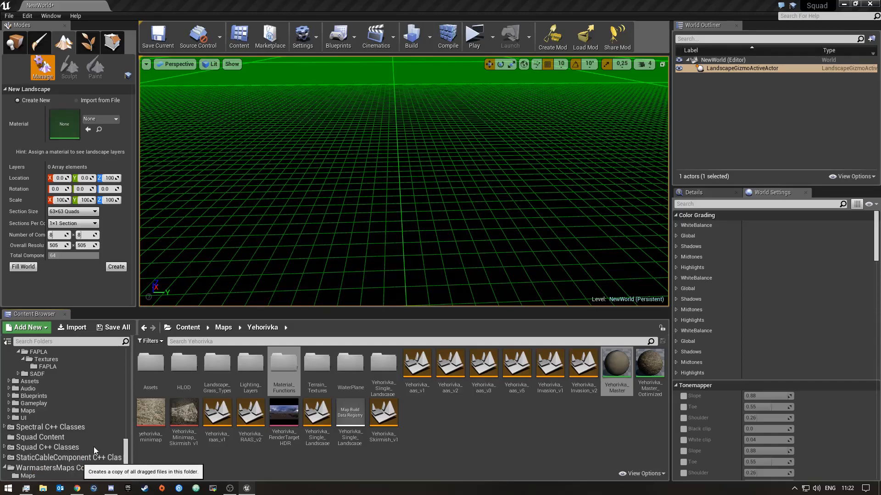
click(56, 462)
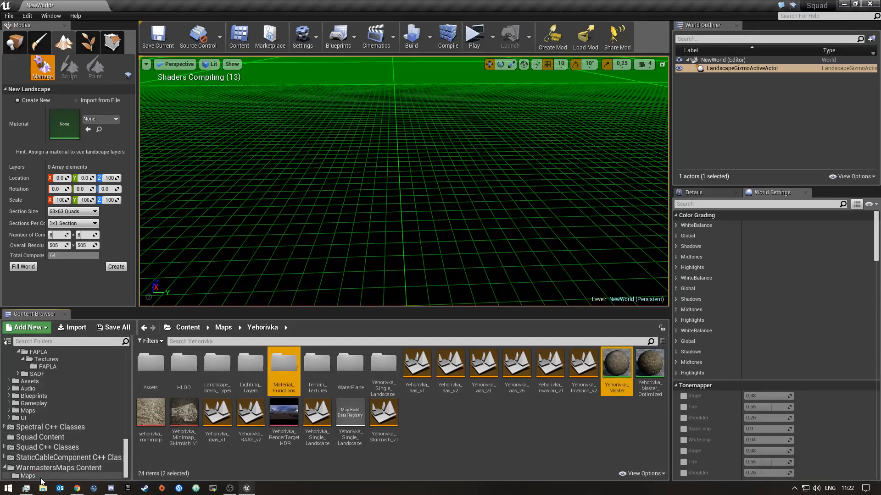
click(103, 475)
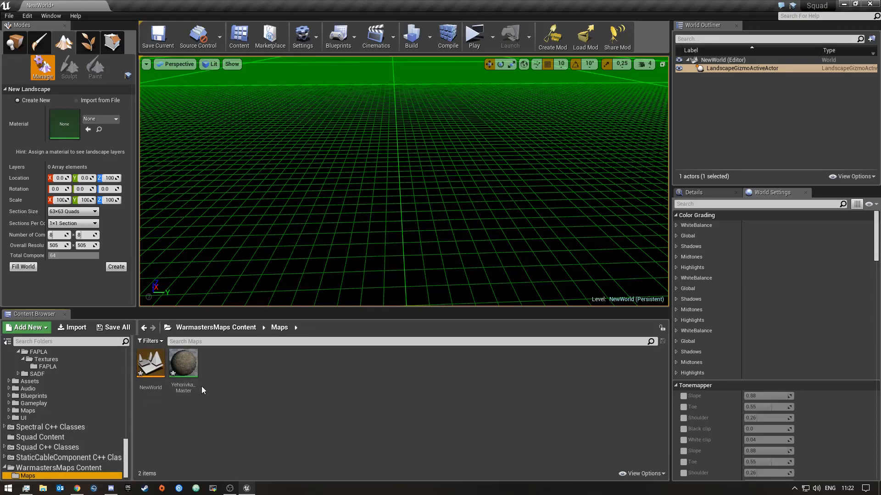
Return to the Yehorivka folder and copy its Material_Functions folder on its own into the WarmastersMaps Maps folder
double_click(184, 365)
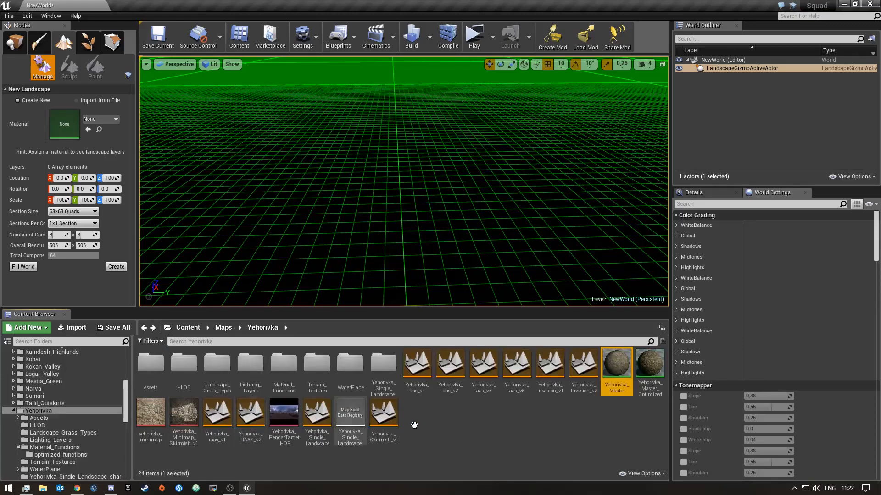
click(284, 378)
drag(286, 382, 40, 476)
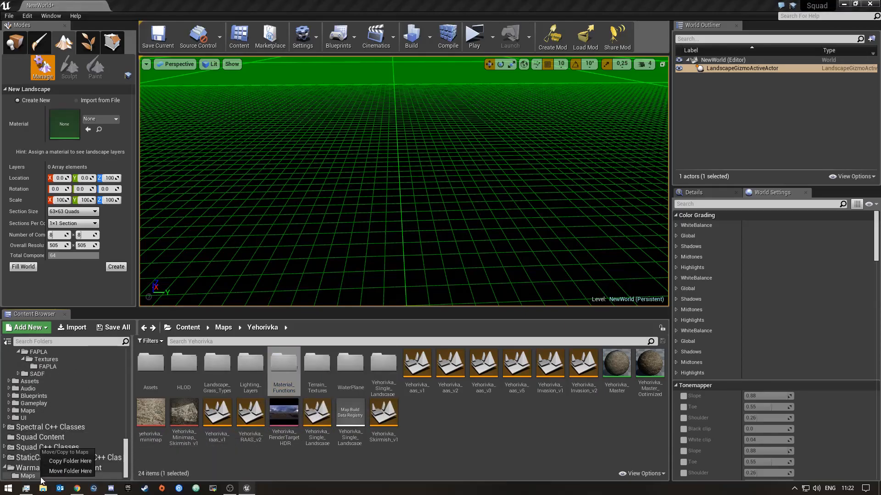
click(69, 462)
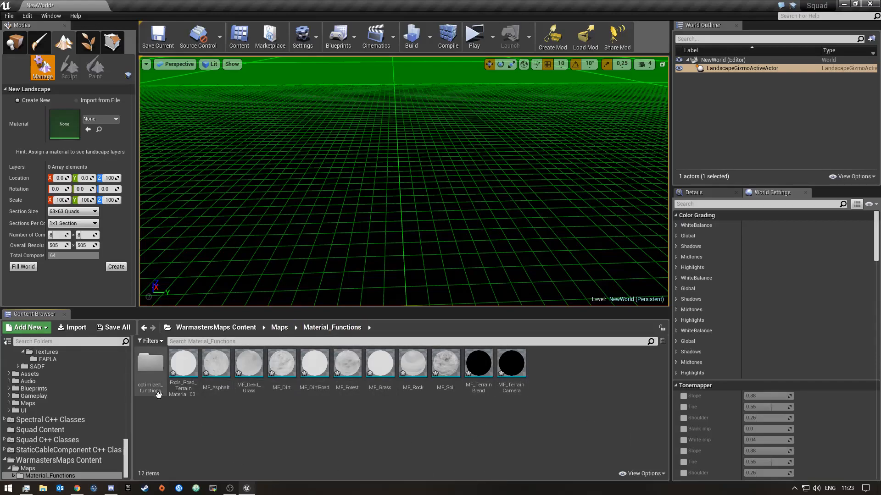
Look inside the optimized_functions folder in Material_Functions, then delete that folder with all its material functions
click(151, 375)
right_click(152, 383)
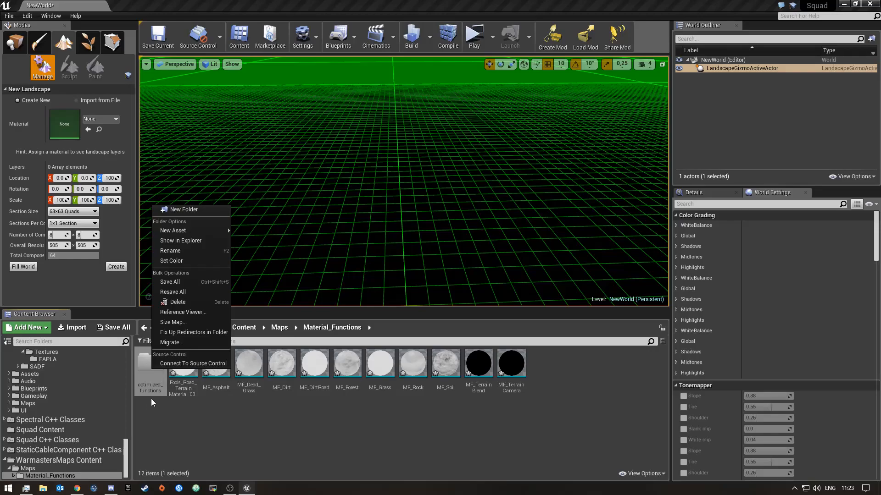
click(165, 434)
double_click(150, 369)
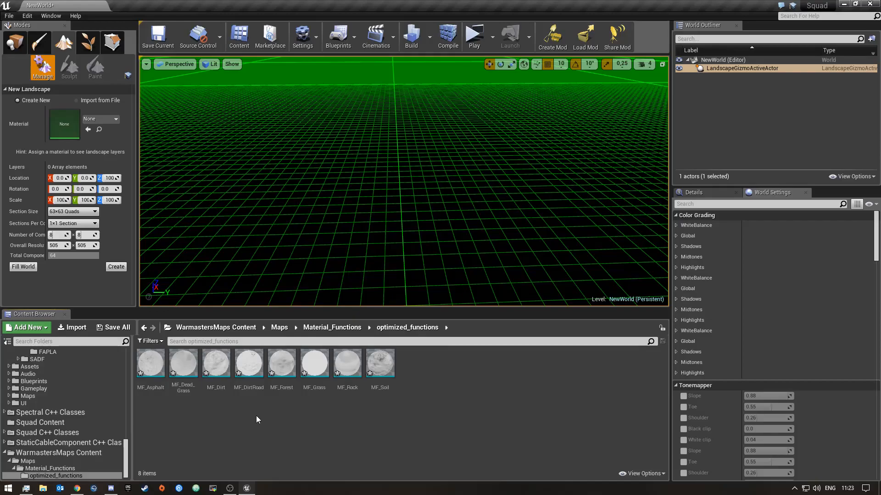
key(alt+Left)
right_click(146, 377)
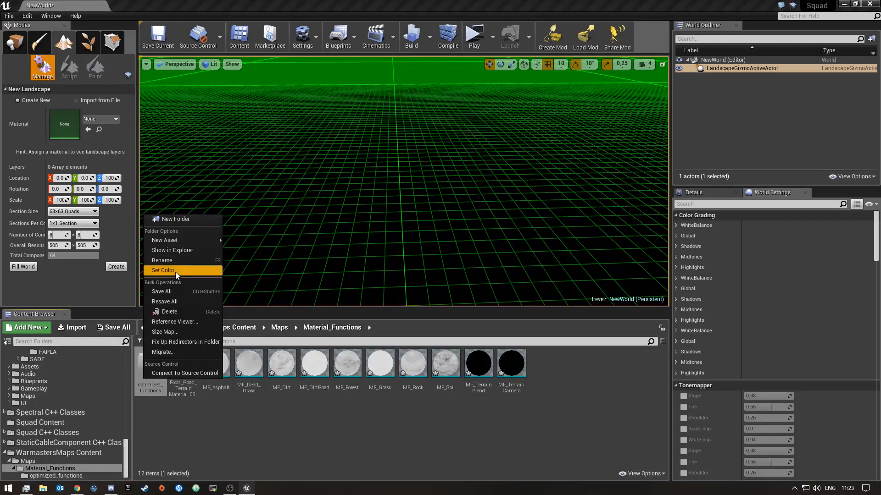
click(171, 311)
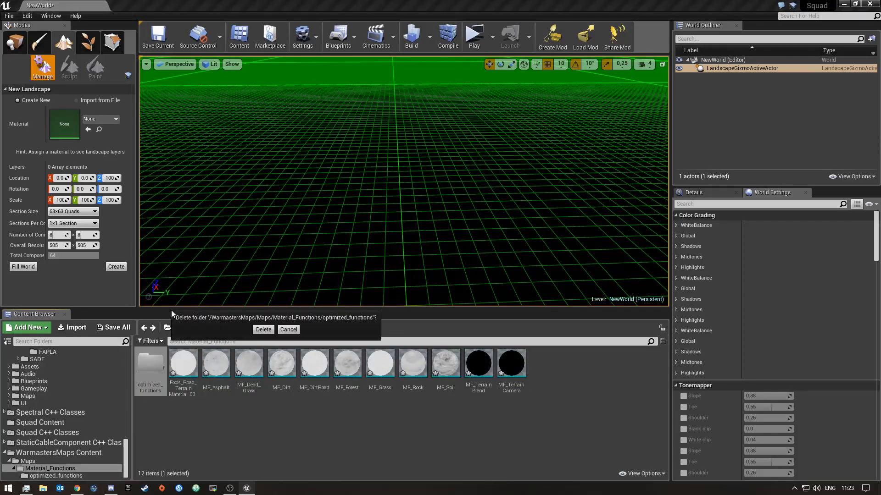
click(262, 330)
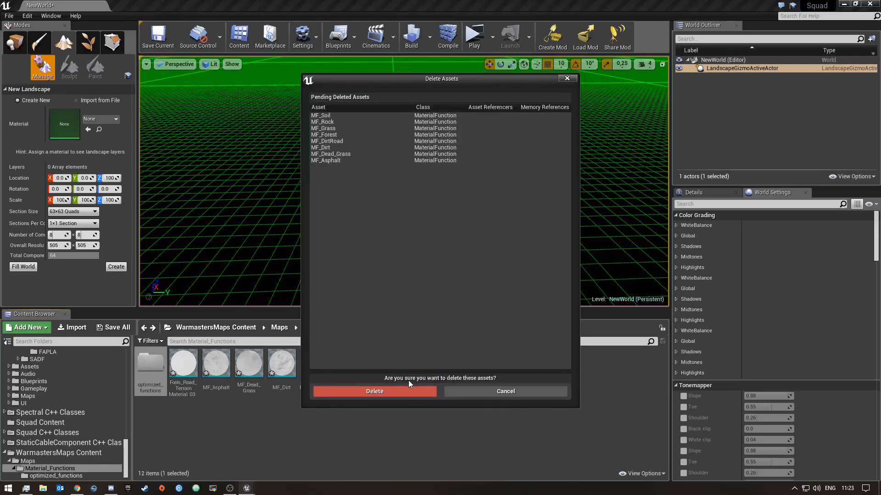
click(379, 389)
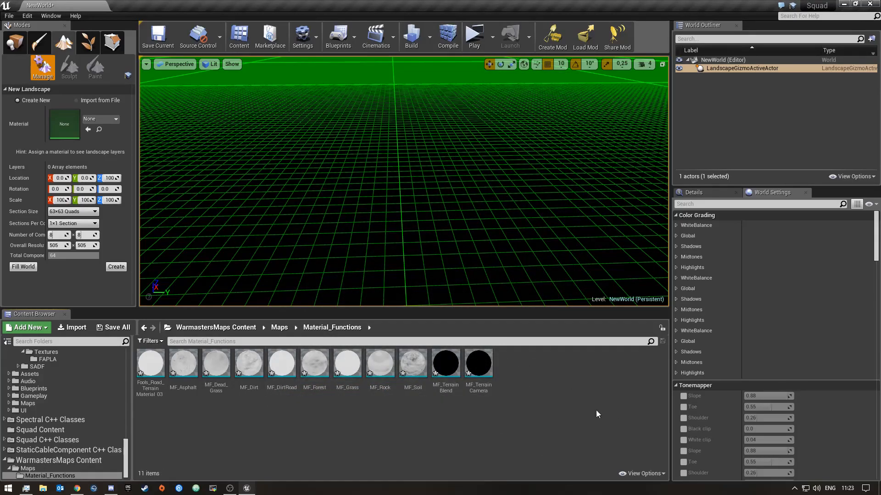
Go back to the WarmastersMaps Maps folder and save all modified content, including the copied material functions, NewWorld and Yehorivka_Master
click(205, 326)
double_click(150, 365)
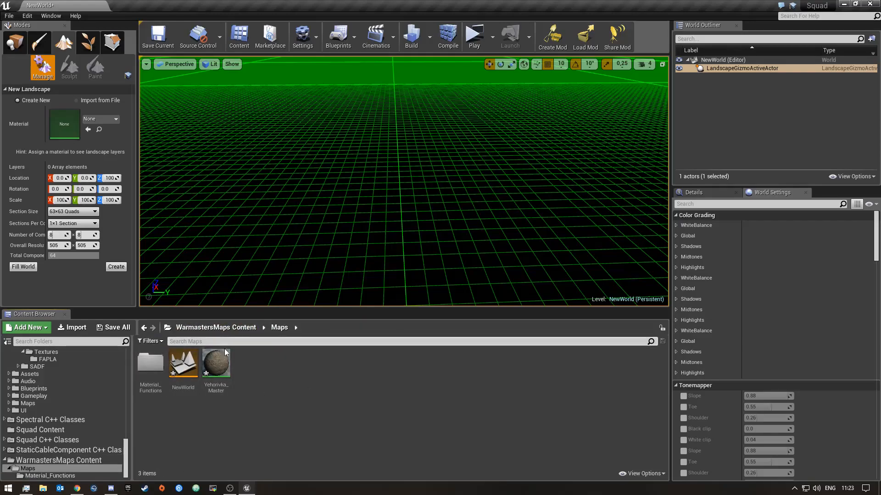
click(113, 327)
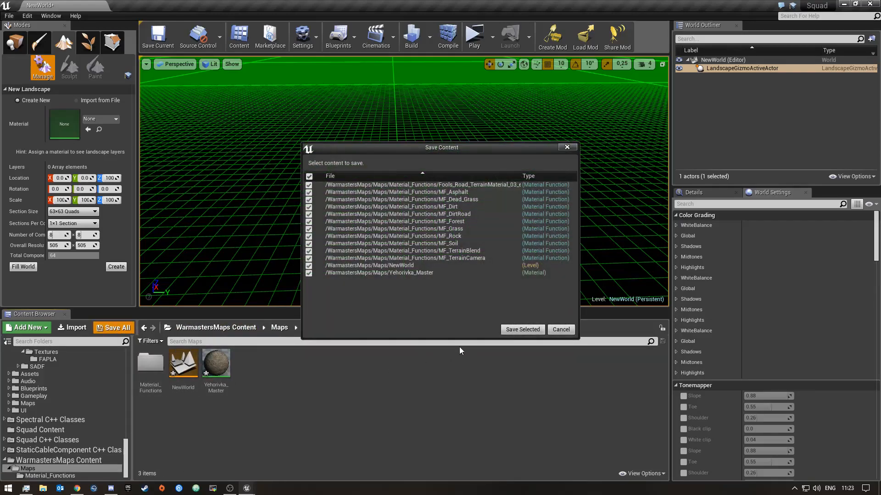
click(525, 333)
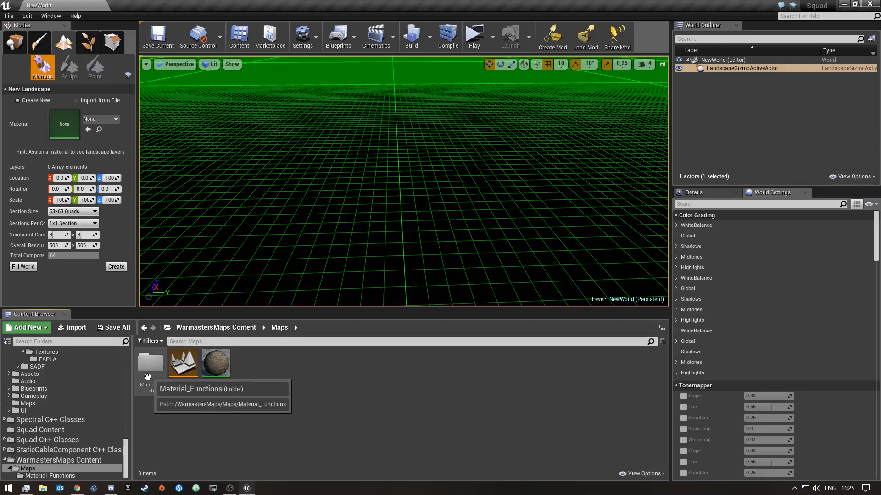
Rename the Yehorivka_Master material in the Maps folder as NewWorld_Master
right_click(217, 366)
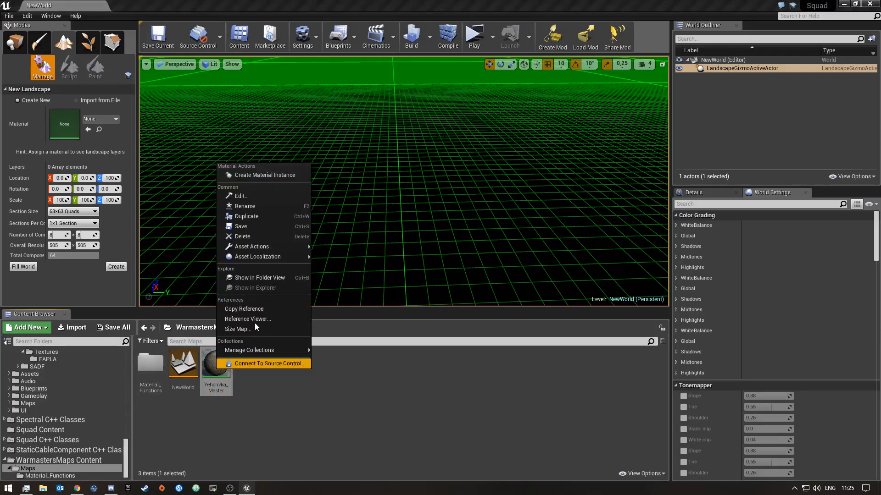
click(249, 203)
key(Home)
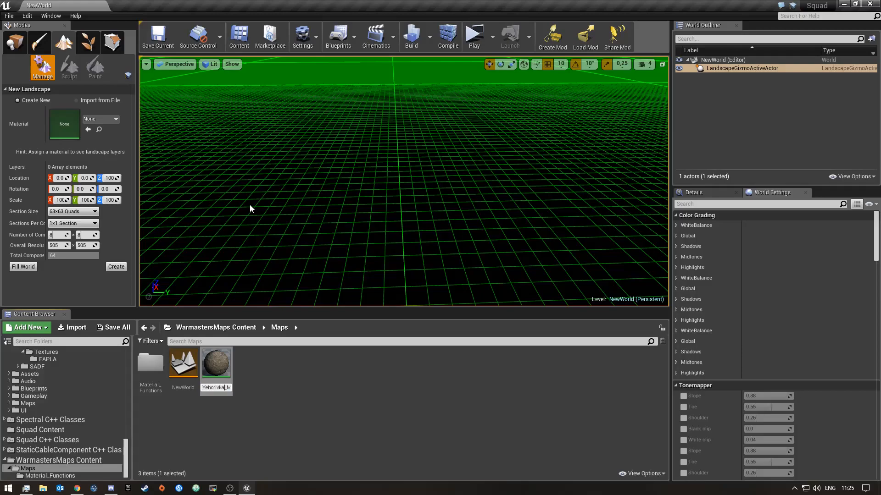
key(BackSpace)
key(BackSpace)
key(BackSpace)
key(BackSpace)
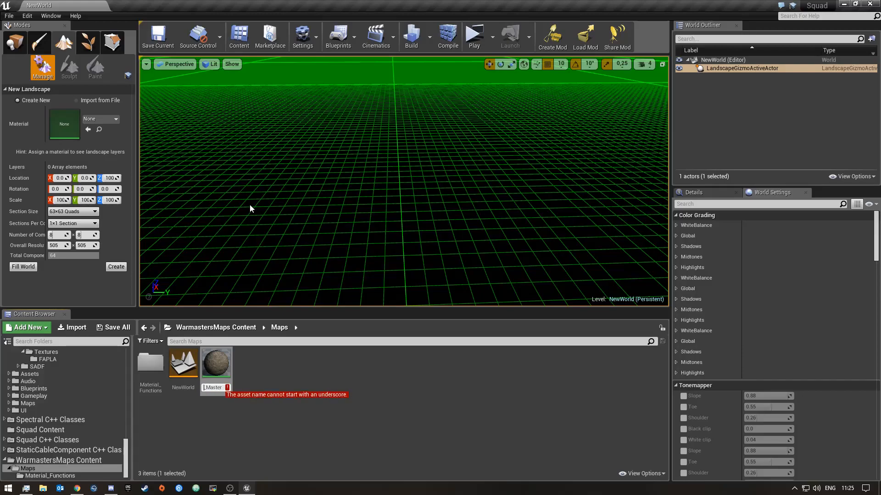
text(NewWorl_M)
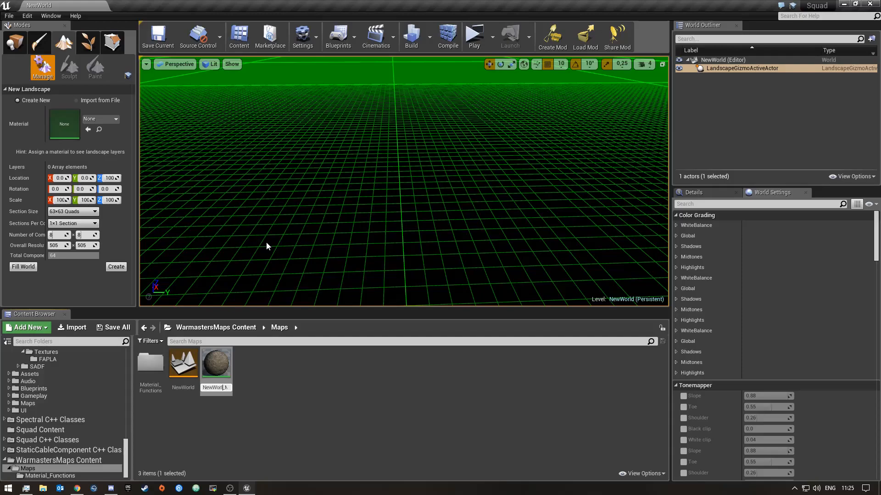
key(Return)
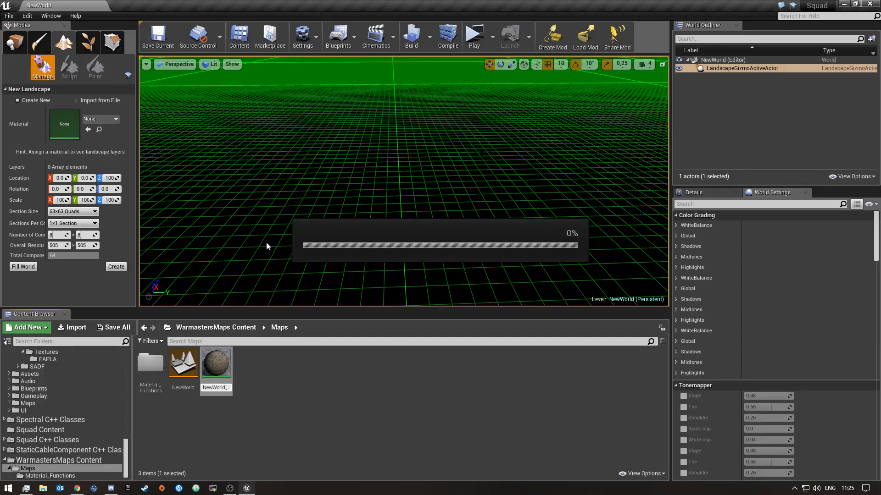
Delete the MF_TerrainBlend and MF_TerrainCamera functions from the Material_Functions folder
double_click(150, 364)
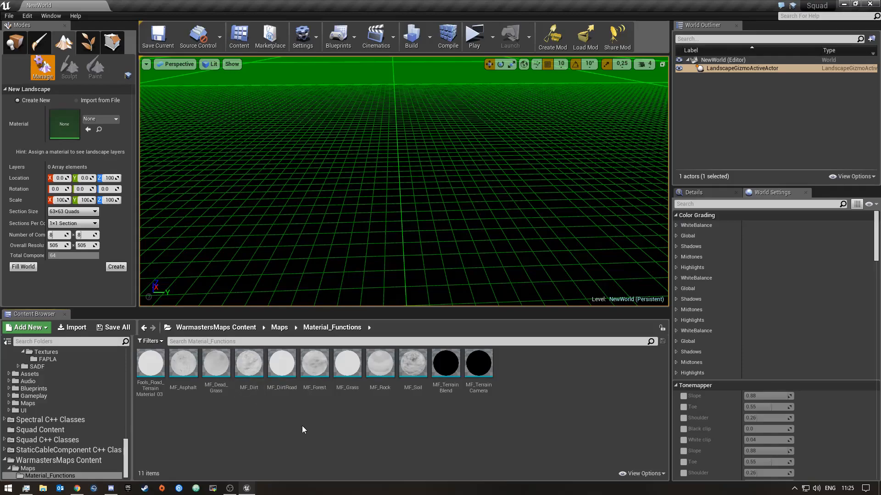
key(alt+Left)
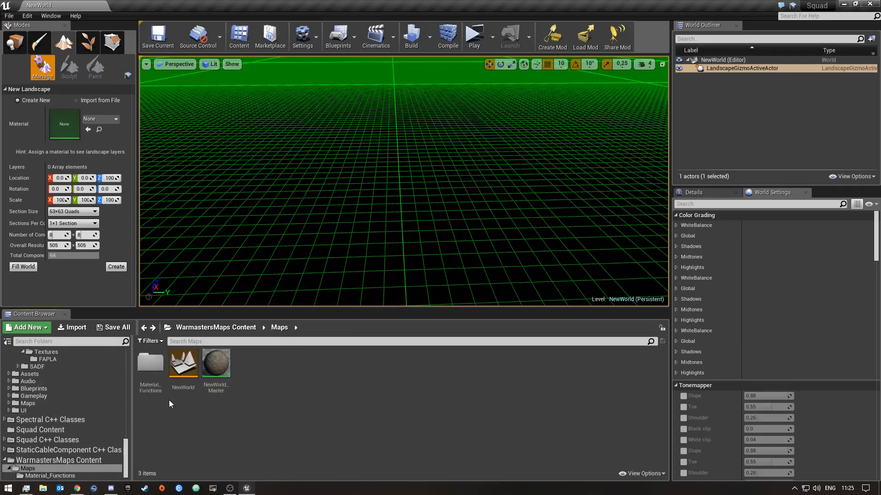
double_click(150, 364)
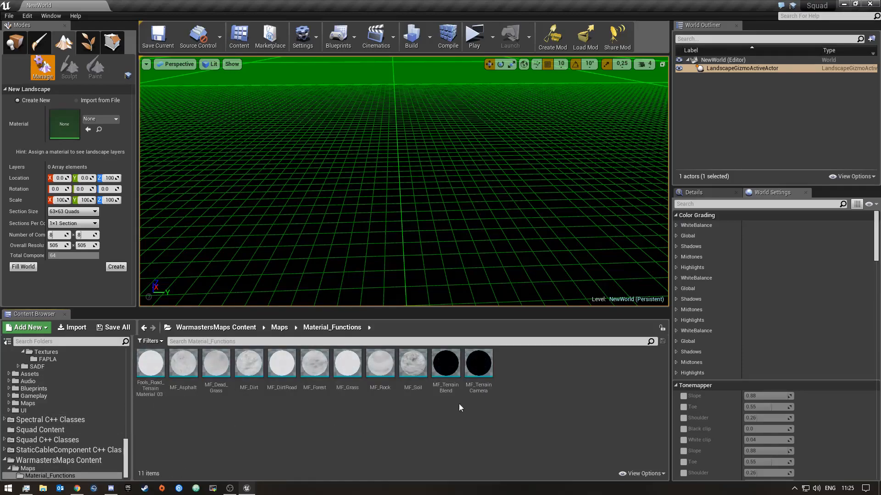
click(445, 367)
shift+click(476, 383)
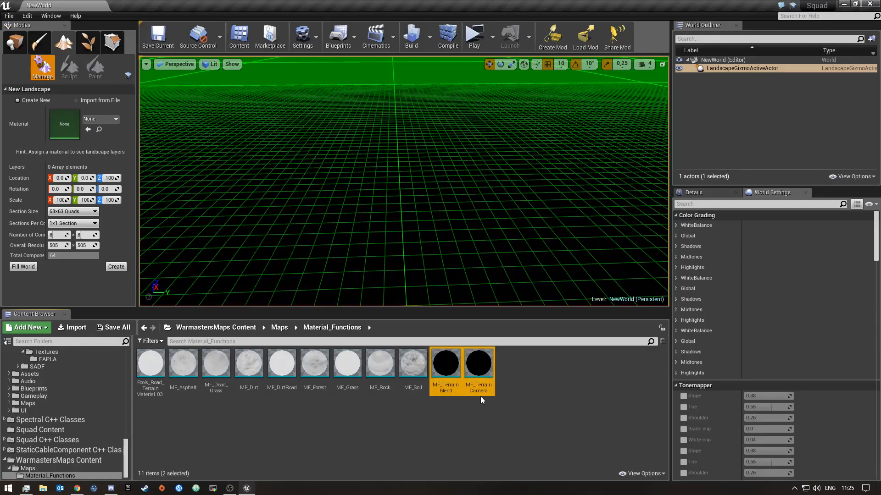
key(Delete)
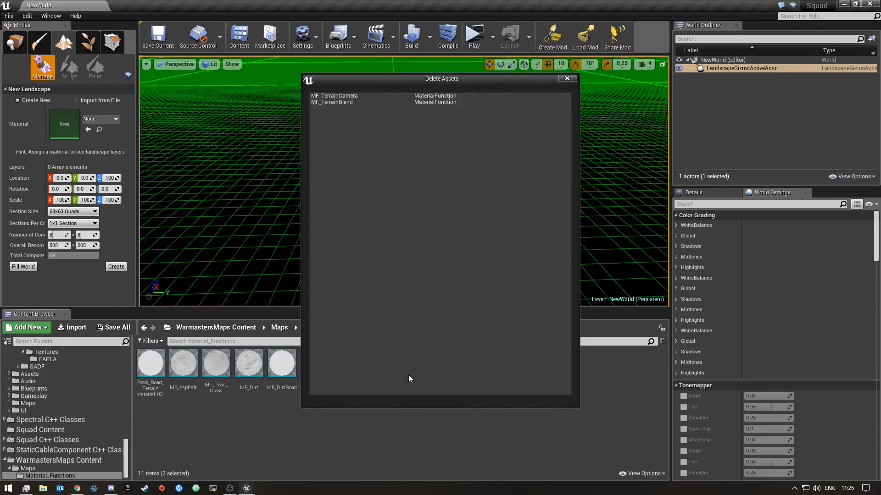
click(391, 395)
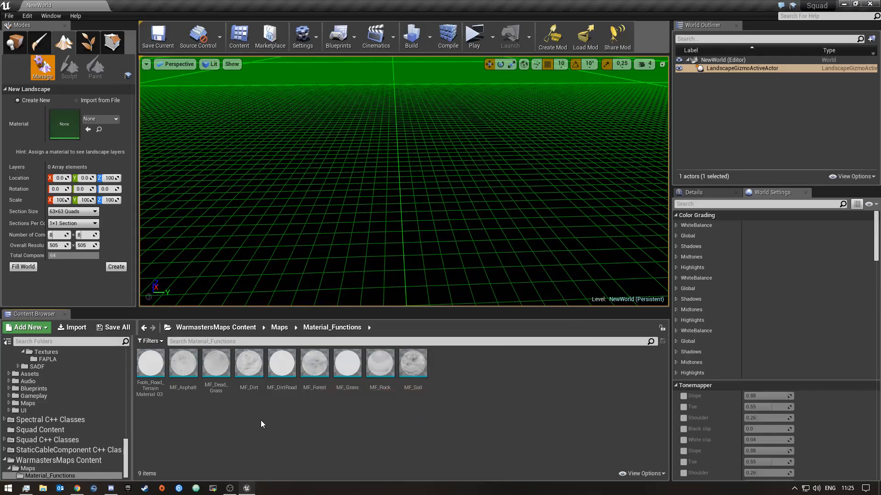
Open the NewWorld_Master material from the Maps folder and examine its output node, grass samples and layer blend groups
key(alt+Left)
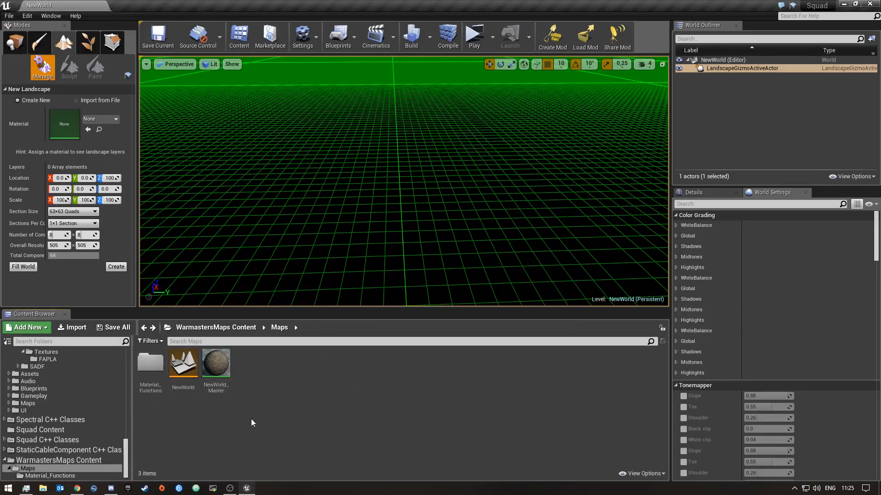
double_click(216, 370)
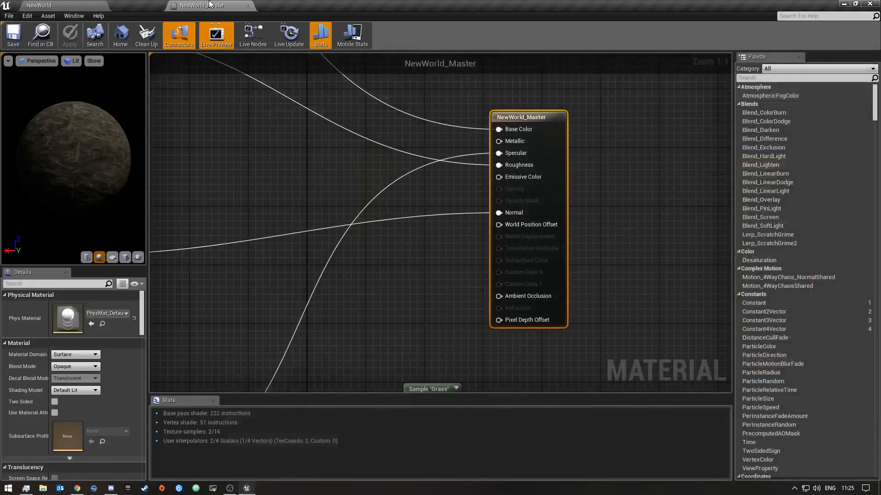
scroll(527, 161, down, 4)
right_drag(447, 221, 549, 218)
right_drag(548, 301, 590, 129)
right_drag(438, 242, 234, 261)
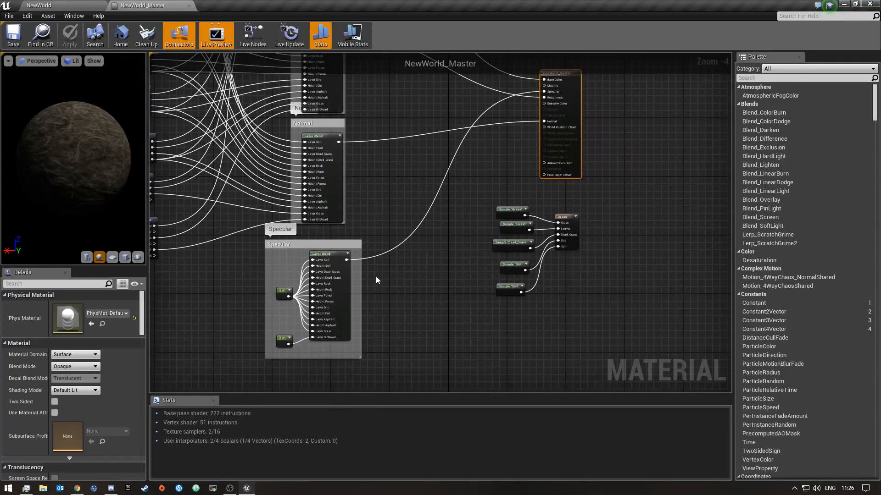
right_drag(384, 275, 530, 394)
right_drag(415, 201, 516, 301)
scroll(424, 220, up, 4)
right_drag(338, 262, 320, 332)
Examine the material function nodes feeding the layer blends, such as MF_Soil, MF_Dead_Grass, MF_Rock and MF_Forest, and which function each references
drag(328, 236, 315, 228)
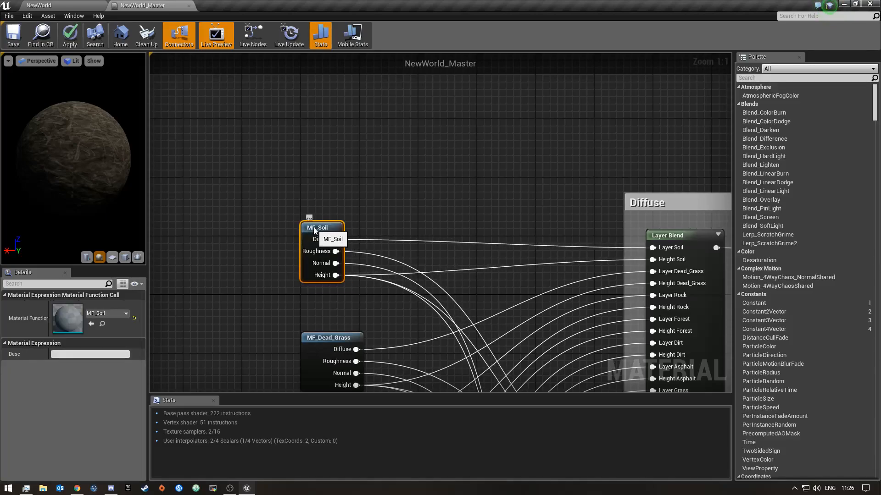
right_drag(428, 361, 468, 114)
right_drag(399, 163, 355, 368)
right_drag(304, 317, 327, 211)
click(332, 192)
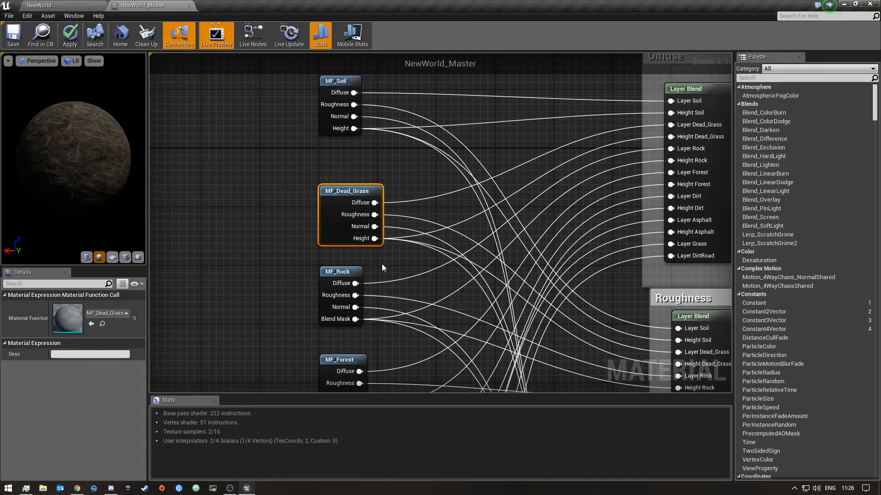
right_drag(382, 264, 386, 157)
right_drag(277, 332, 265, 279)
right_drag(245, 236, 252, 369)
right_drag(413, 367, 507, 114)
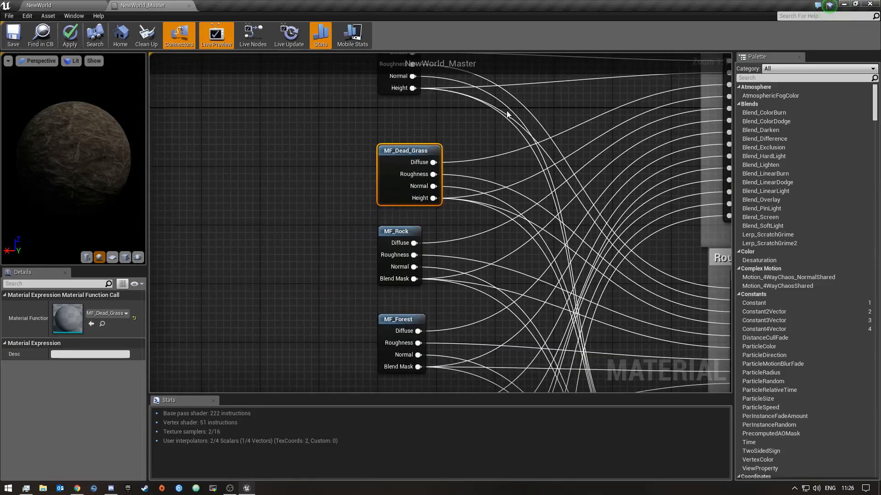
right_drag(465, 330, 473, 90)
right_drag(467, 133, 437, 336)
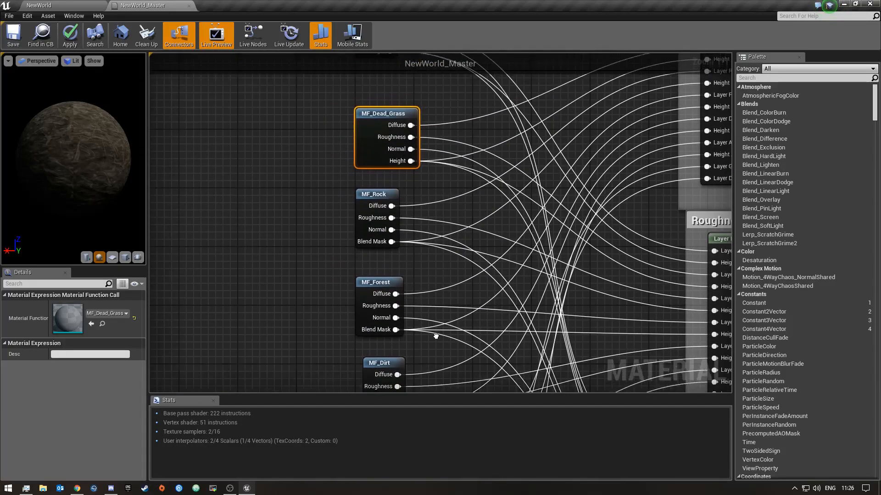
right_drag(431, 152, 418, 216)
right_drag(389, 144, 382, 249)
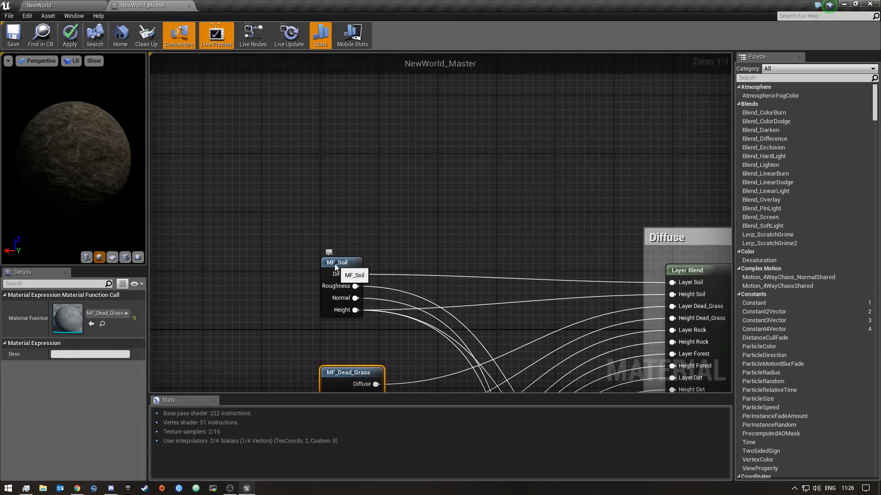
click(336, 268)
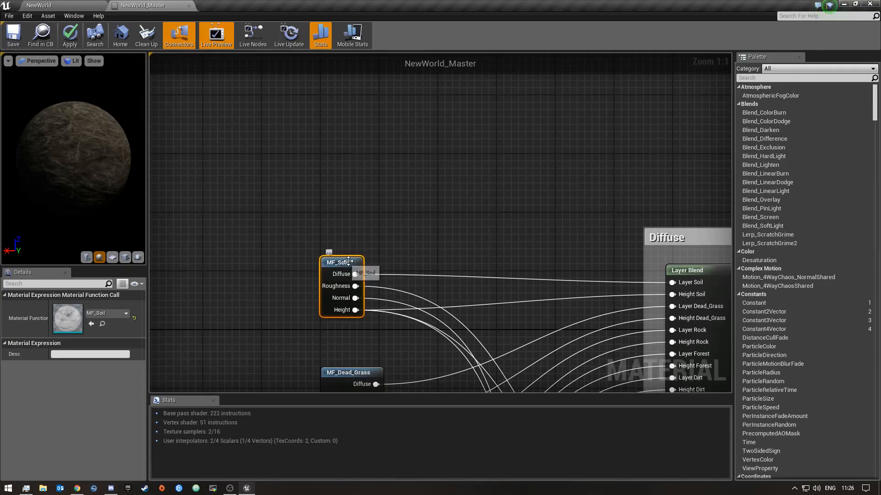
click(152, 323)
Review how the function nodes connect to the Diffuse, Roughness and Normal layer blends across the whole material graph
scroll(360, 233, down, 6)
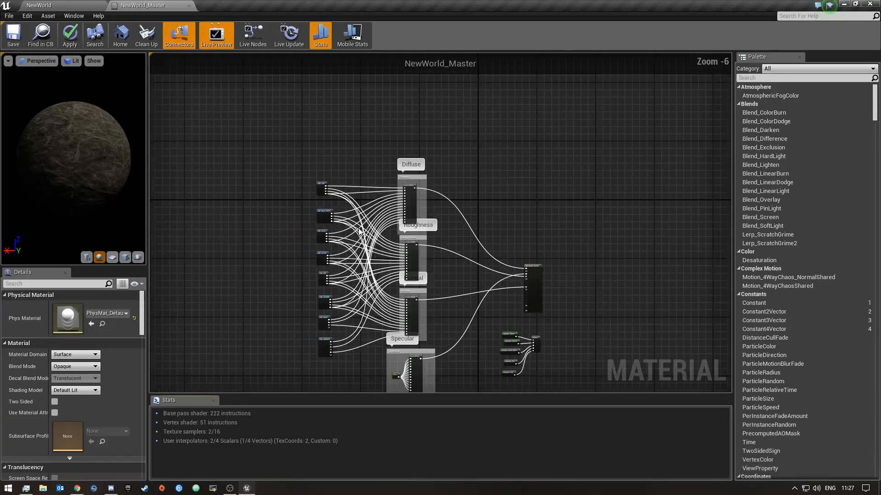
scroll(360, 233, up, 4)
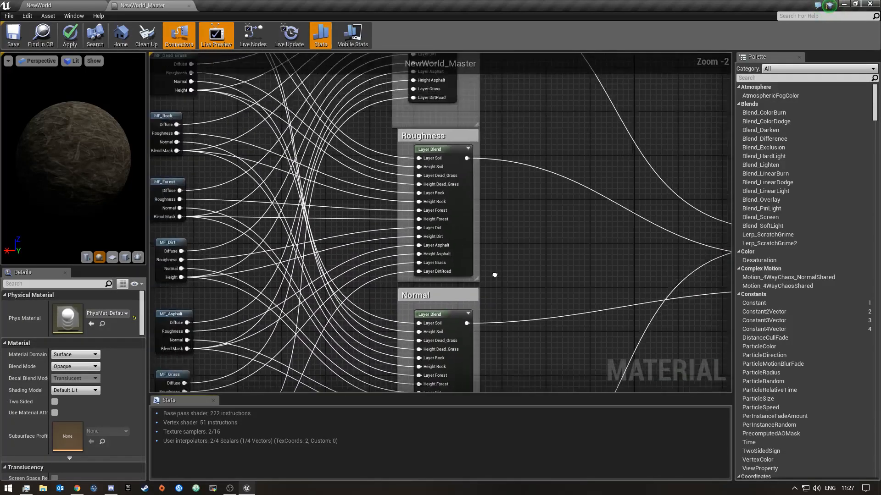
right_drag(339, 196, 428, 343)
right_drag(487, 335, 310, 161)
right_drag(452, 261, 457, 323)
right_drag(264, 207, 312, 304)
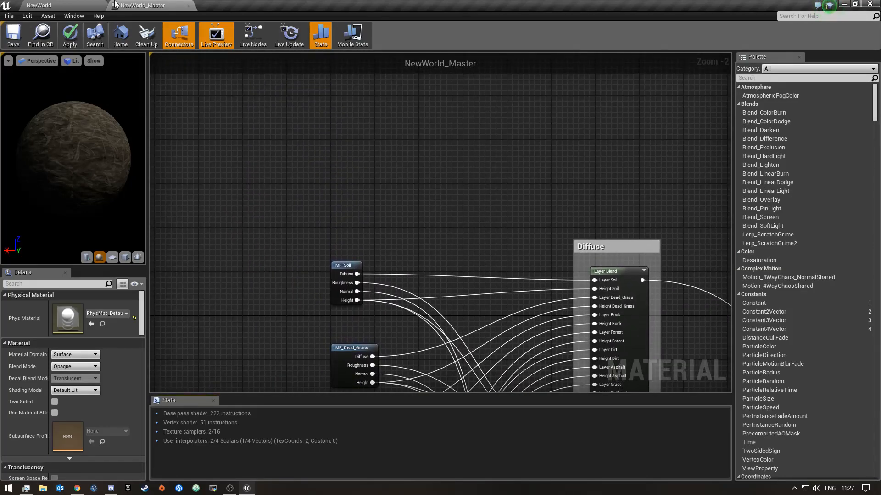
Return to the NewWorld level and open the Material_Functions folder in the Maps folder
click(49, 5)
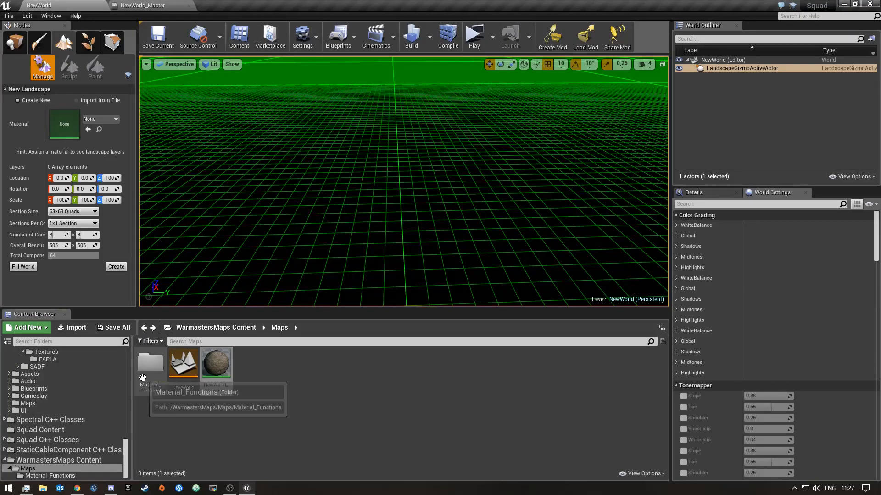
double_click(150, 364)
right_click(154, 378)
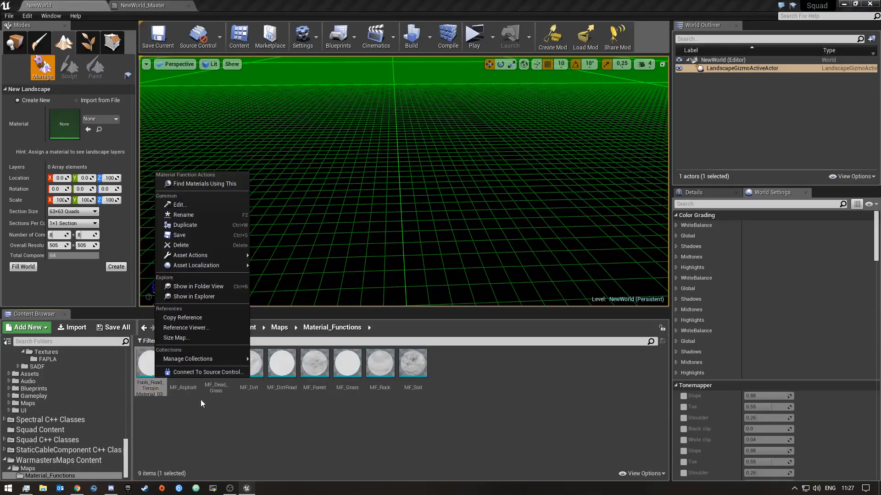
click(190, 431)
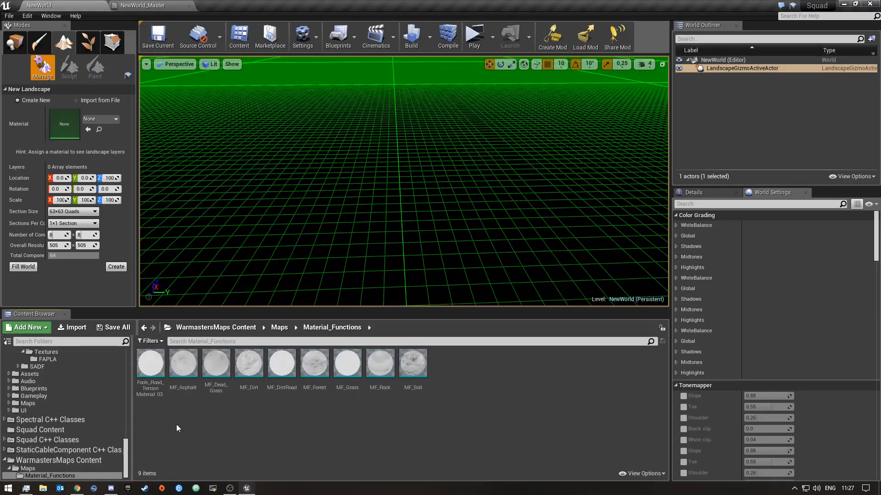
Delete the Fools_Road_TerrainMaterial_03_edit material function from the Material_Functions folder
click(153, 369)
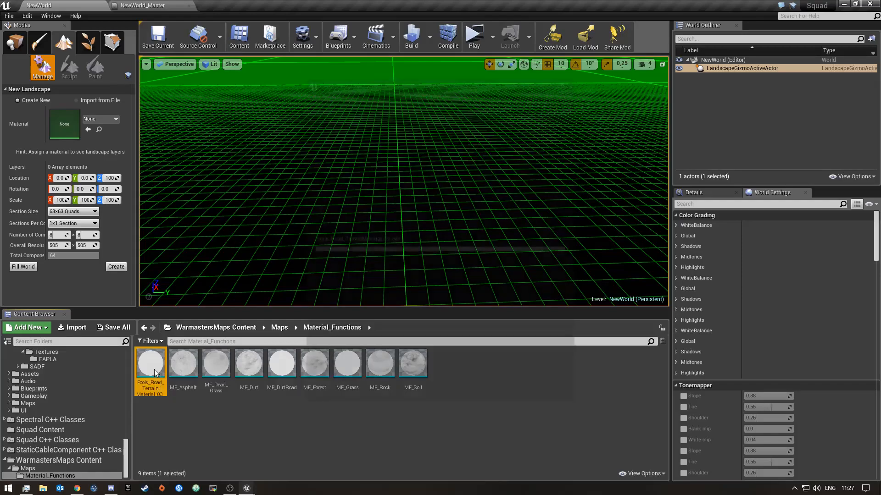
key(Delete)
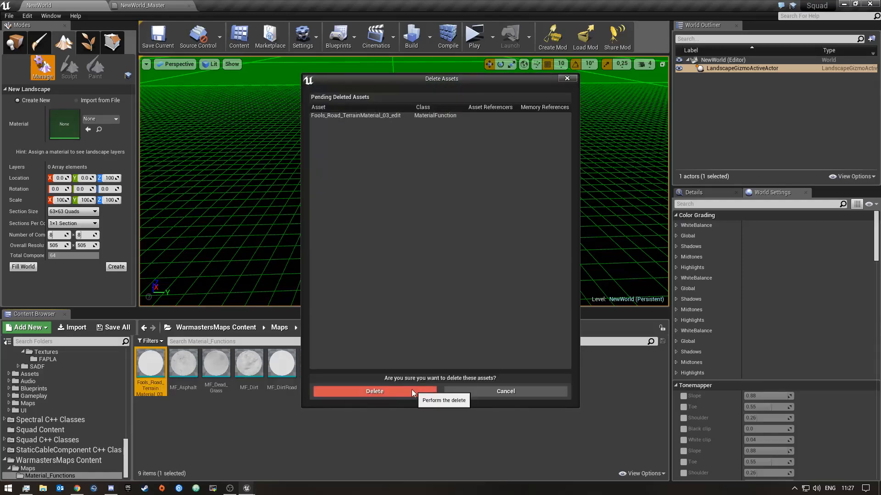
click(373, 392)
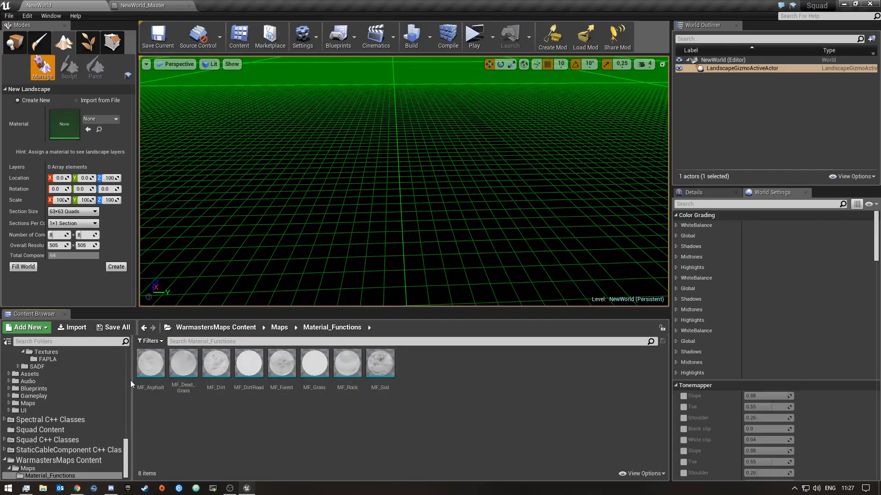
Rename the MF_Soil and MF_Rock material functions as MF_WM_Soil and MF_WM_Rock
right_click(374, 372)
click(412, 212)
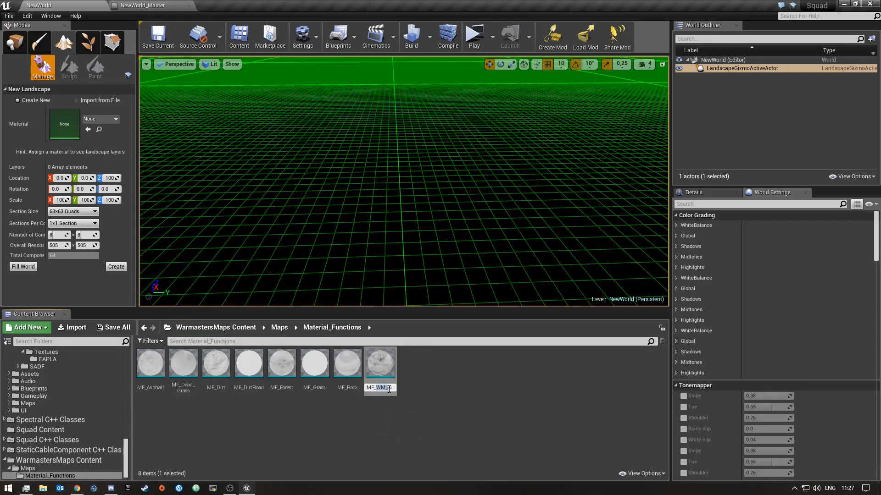
key(Return)
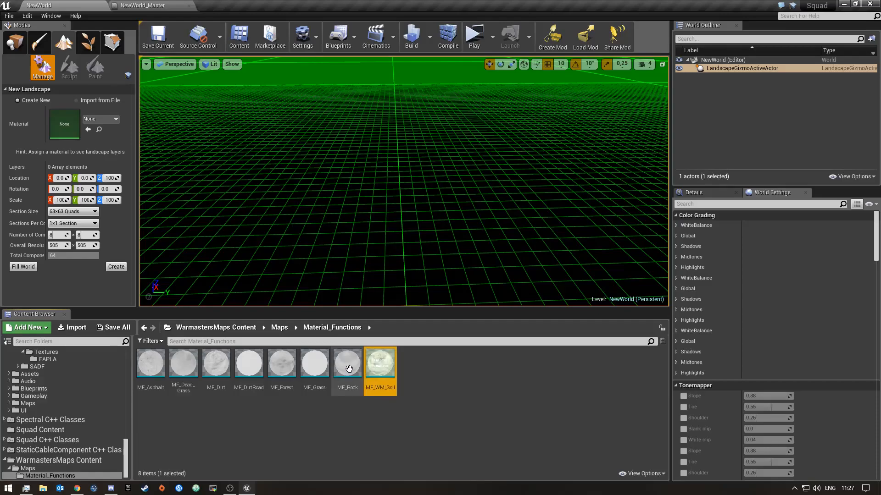
right_click(348, 367)
click(391, 206)
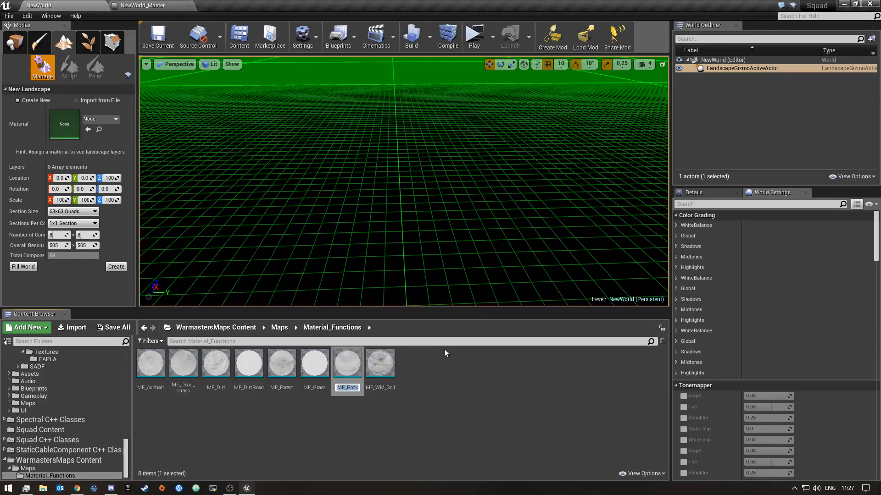
key(Home)
text(WM_)
key(BackSpace)
text(_)
key(Return)
Rename the MF_Grass and MF_Forest material functions as MF_WM_Grass and MF_WM_Forest
right_click(317, 362)
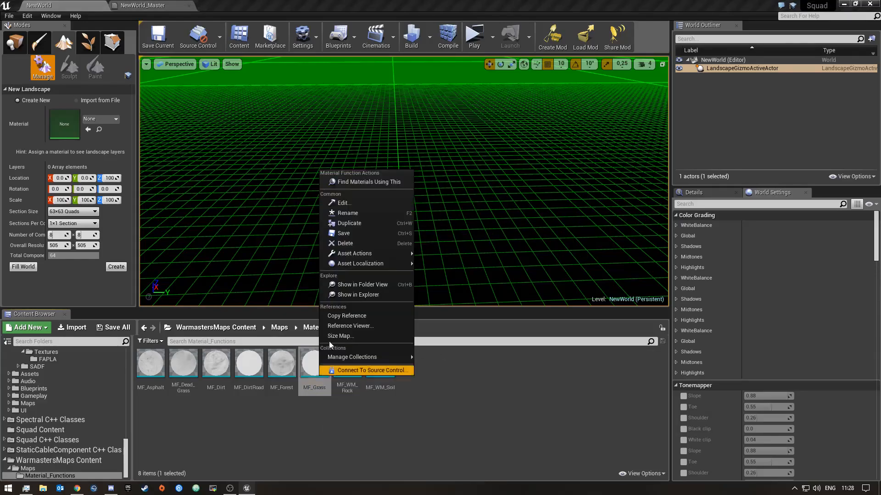
click(350, 214)
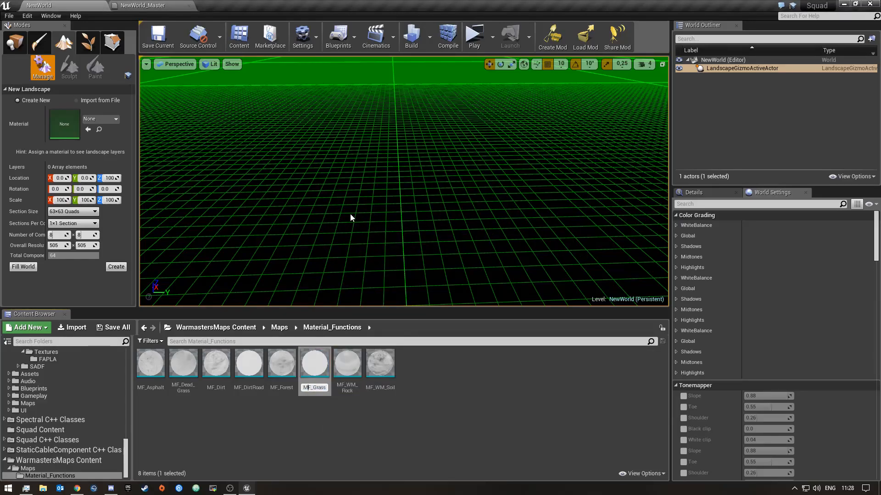
key(Return)
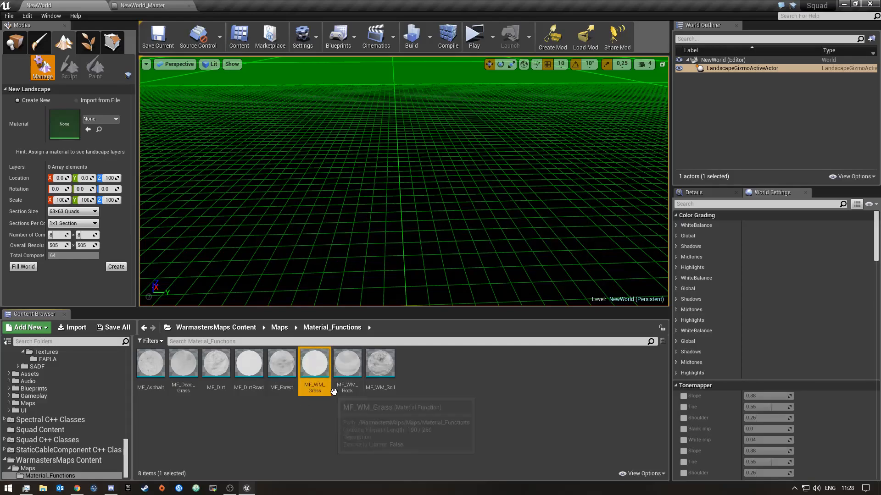
right_click(281, 364)
click(323, 201)
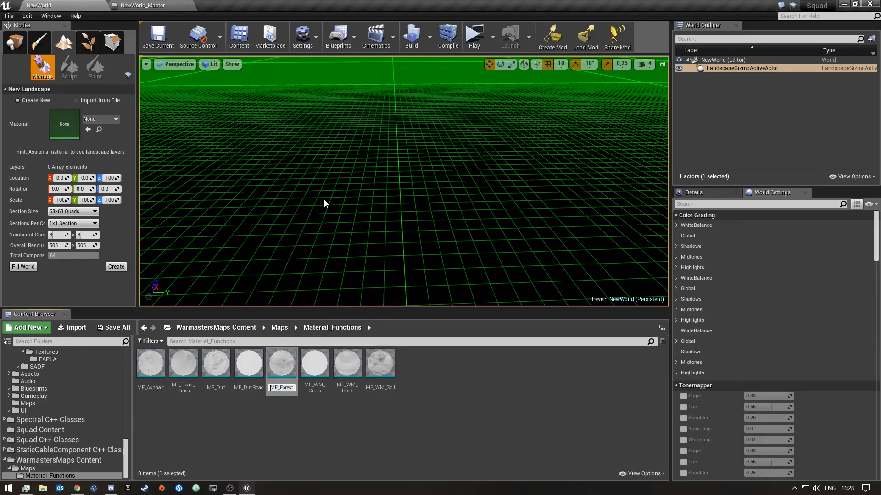
text(MF_WM_Forest)
key(Return)
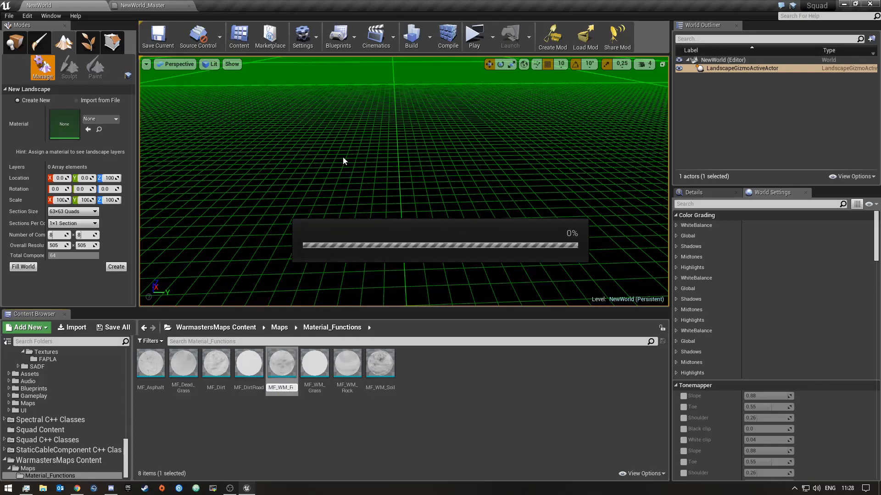
Rename the MF_DirtRoad and MF_Dirt material functions as MF_WM_DirtRoad and MF_WM_Dirt
right_click(256, 367)
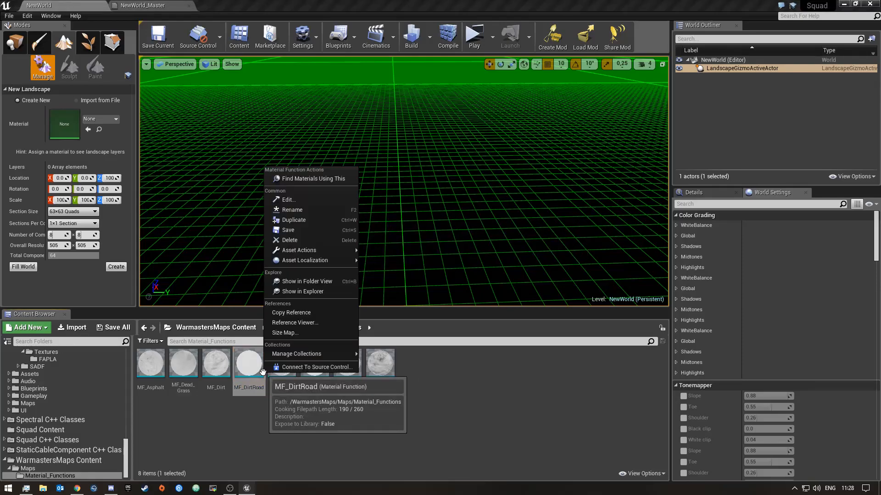
click(289, 212)
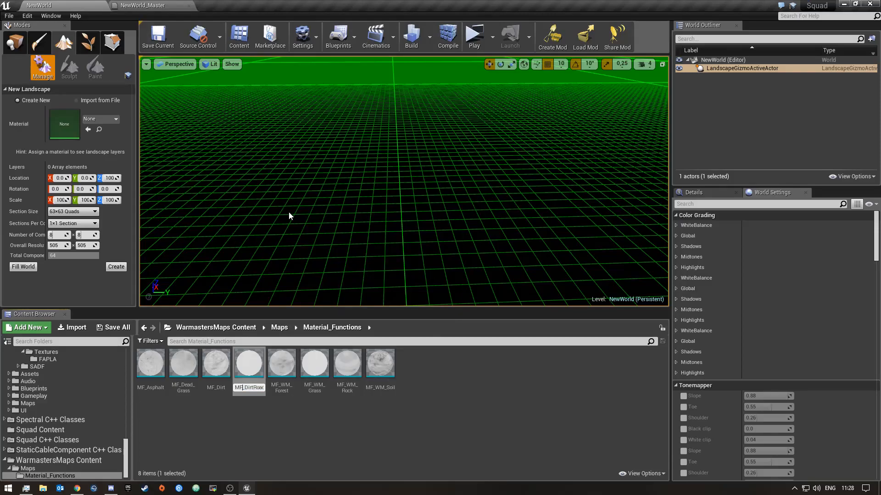
text(MF_WM_DirtRoad)
key(Return)
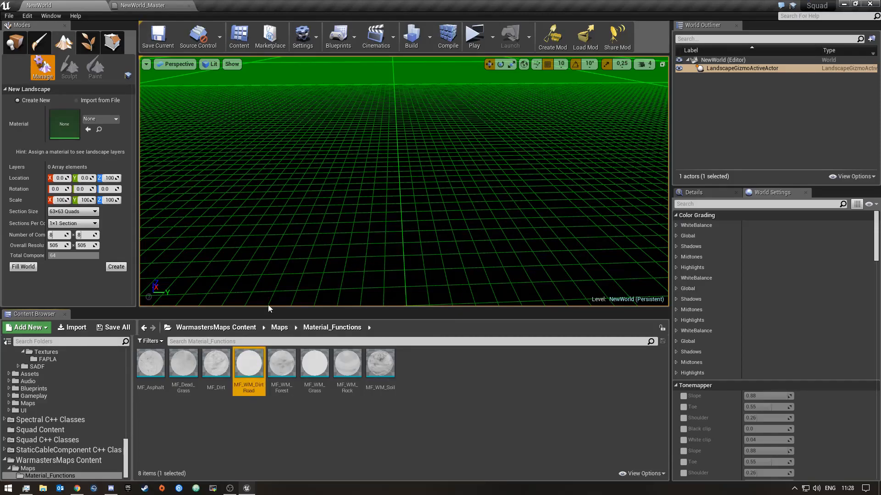
right_click(225, 365)
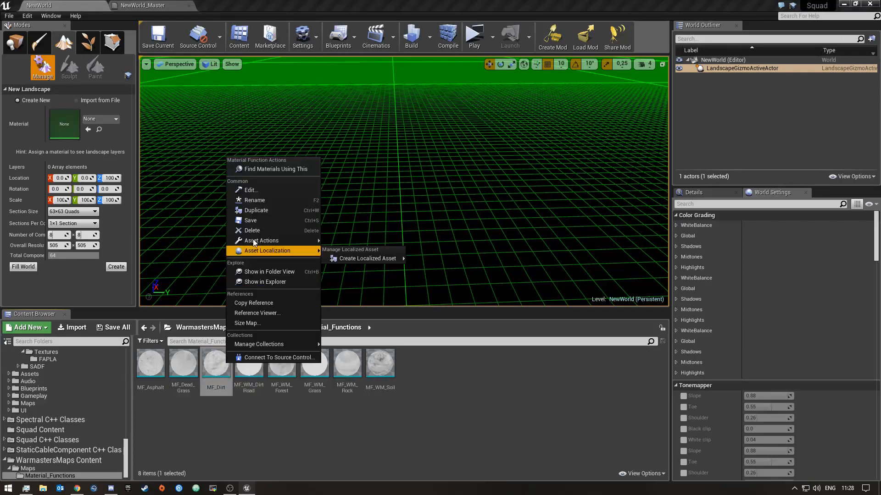
click(268, 200)
key(Return)
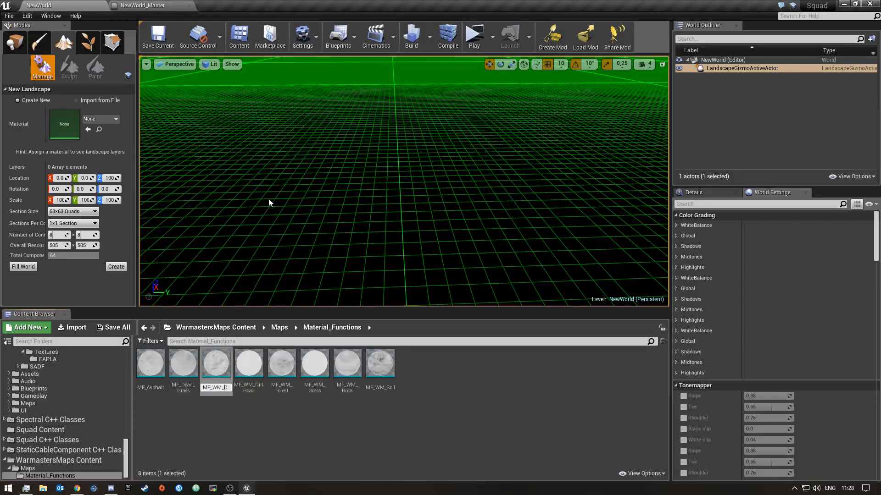
Rename the MF_Dead_Grass and MF_Asphalt material functions as MF_WM_Dead_Grass and MF_WM_Asphalt
click(189, 365)
right_click(189, 366)
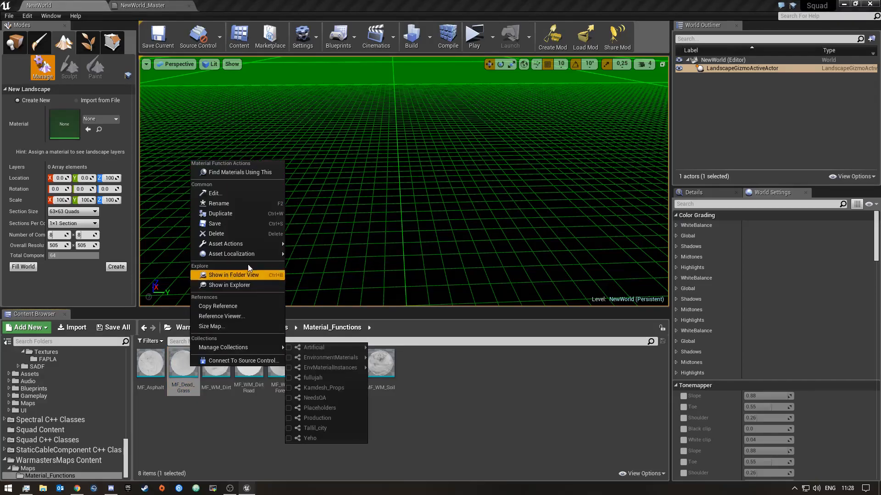
click(235, 200)
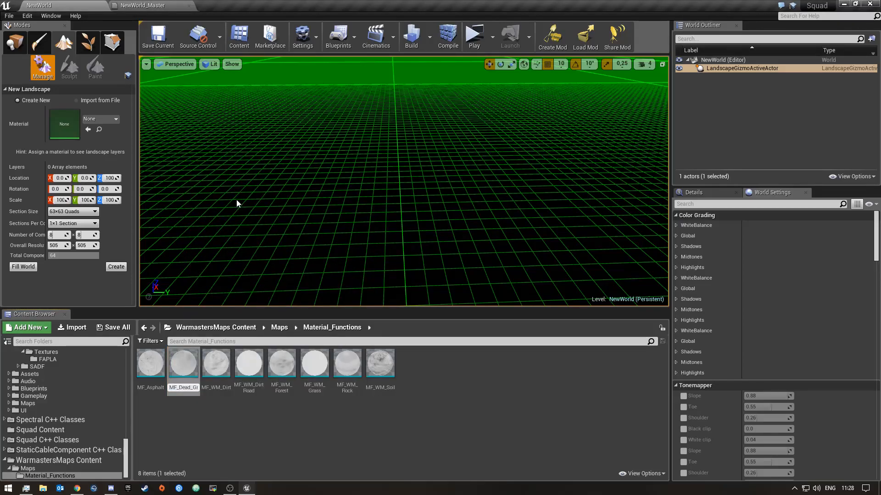
key(Return)
click(156, 357)
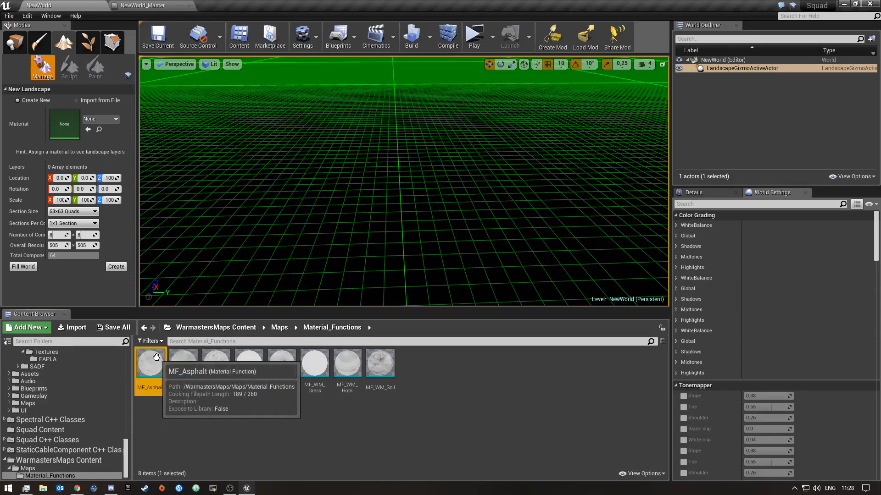
right_click(157, 358)
click(202, 194)
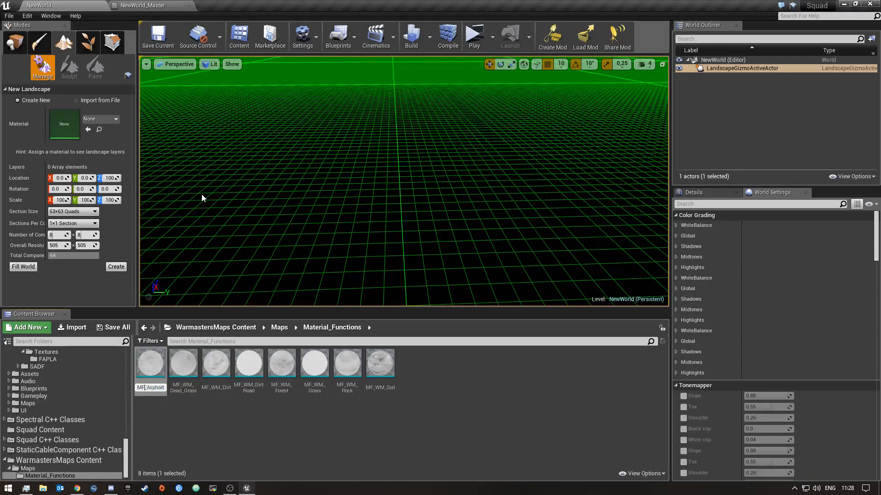
key(Return)
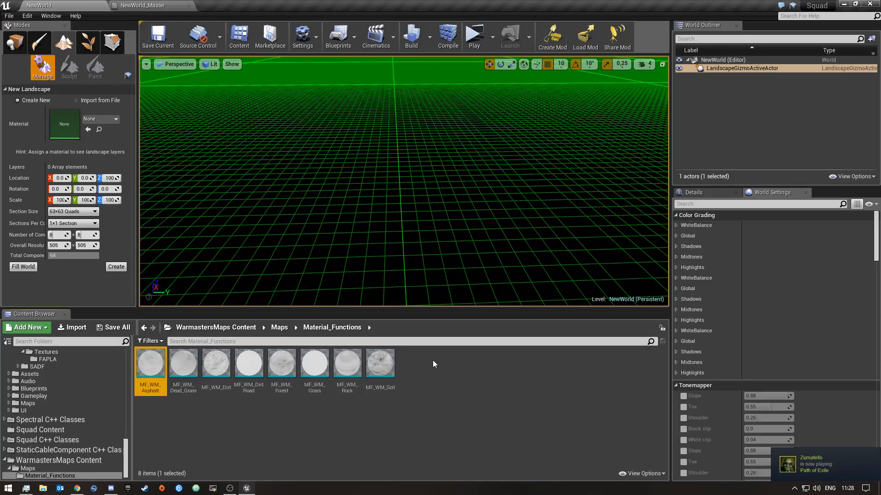
Open the NewWorld_Master material from the Maps folder and point its MF_Soil node to the MF_WM_Soil material function
click(278, 328)
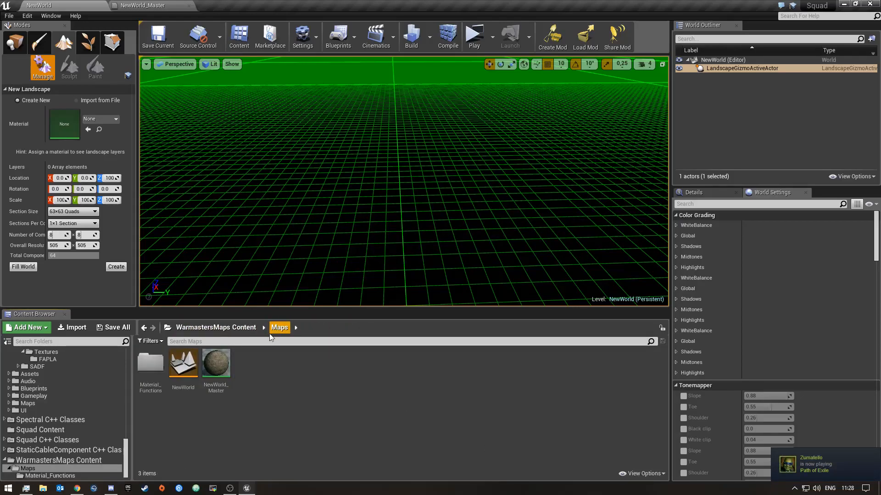
double_click(215, 363)
scroll(288, 180, down, 2)
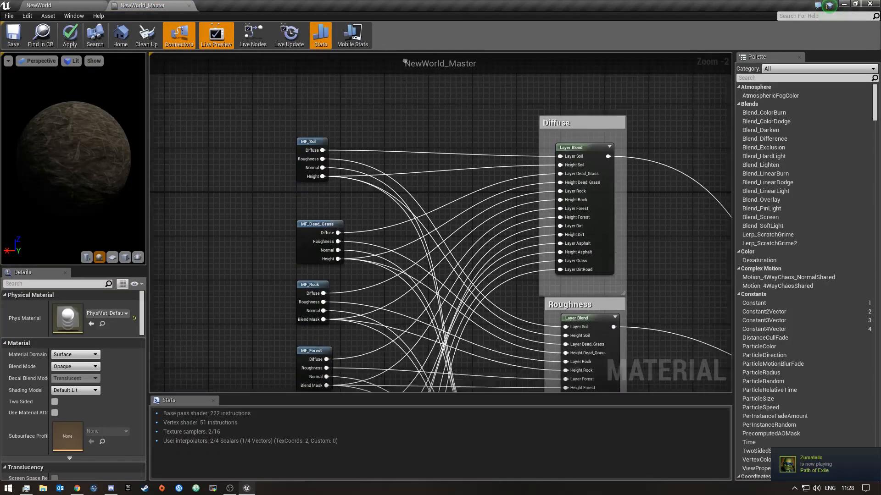
scroll(294, 257, up, 5)
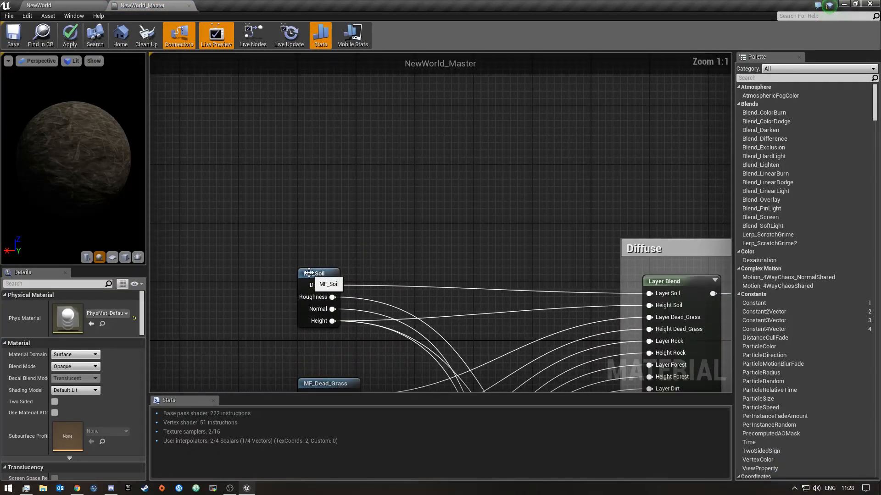
click(321, 281)
click(97, 314)
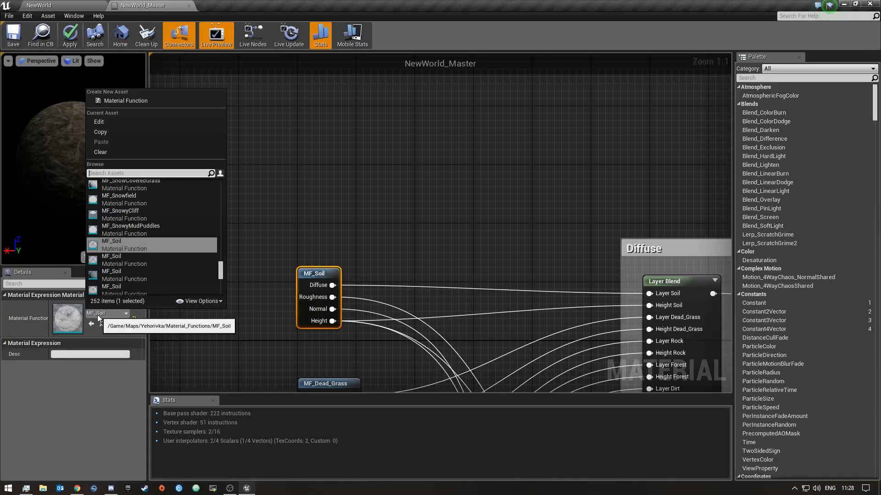
text(WM)
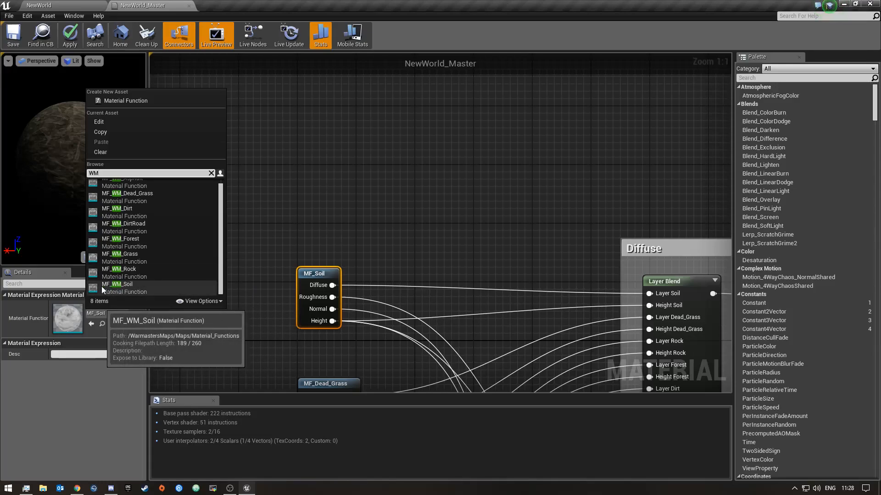
click(106, 173)
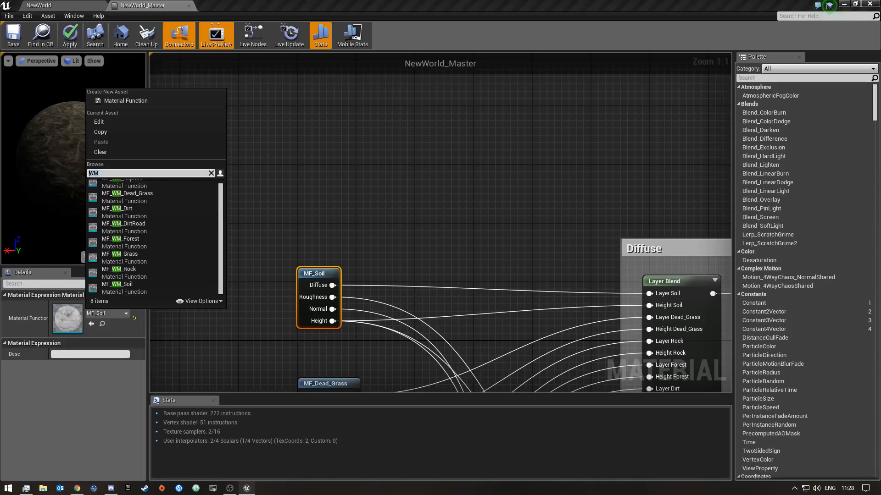
click(120, 285)
Replace the material function of the MF_Dead_Grass node with MF_WM_Dead_Grass
right_drag(282, 358, 224, 125)
click(248, 198)
right_drag(248, 197, 216, 249)
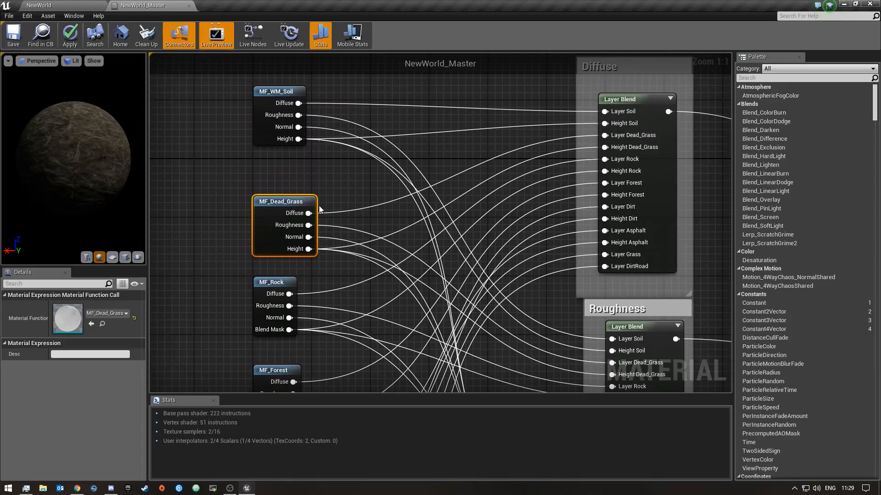
click(109, 314)
text(WM)
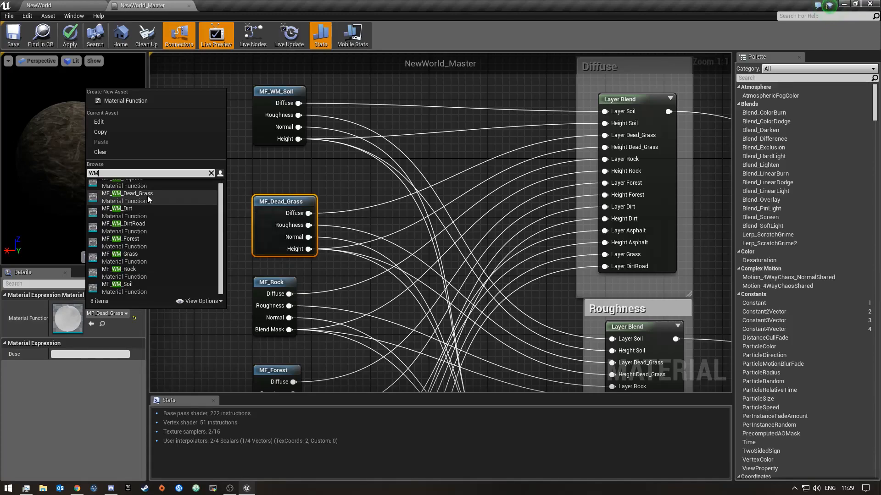
click(148, 195)
Replace the material function of the MF_Rock node with MF_WM_Rock
right_drag(322, 321, 327, 201)
click(278, 161)
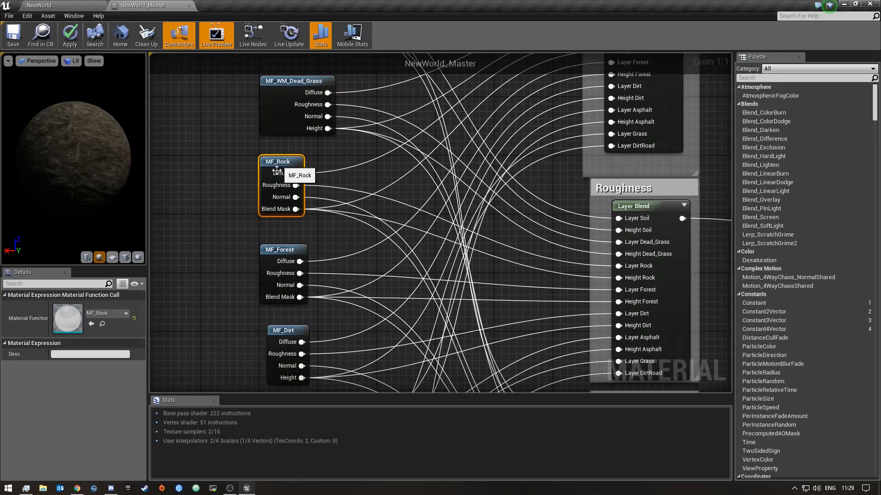
click(118, 315)
text(WM)
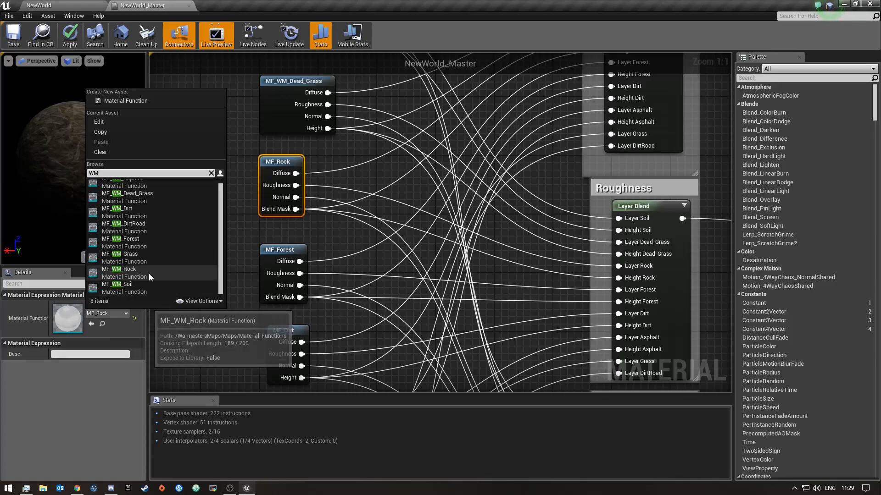
click(148, 273)
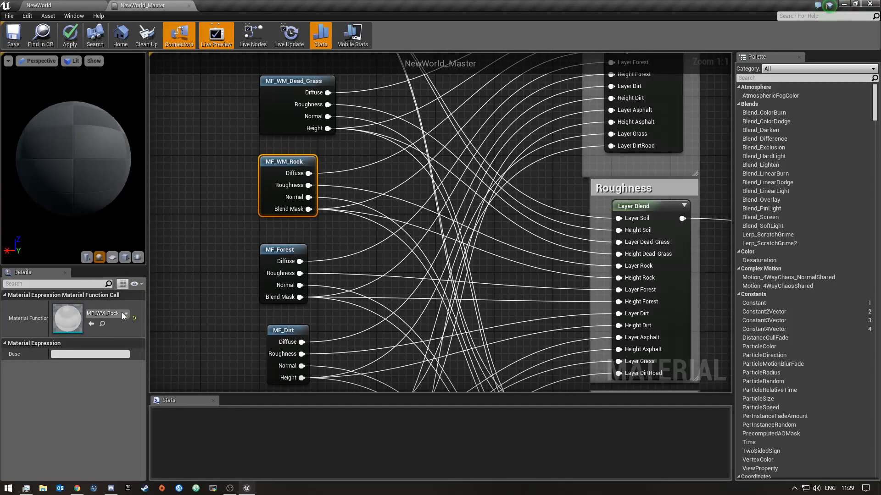
Replace the material function of the MF_Forest node with MF_WM_Forest
click(280, 250)
click(104, 314)
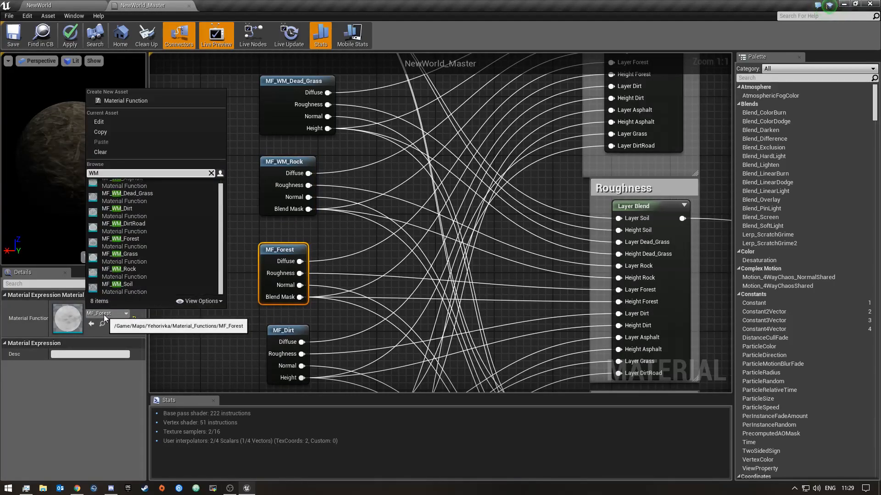
click(151, 247)
Replace the material function of the MF_Dirt node with MF_WM_Dirt
right_drag(153, 263, 199, 104)
click(298, 128)
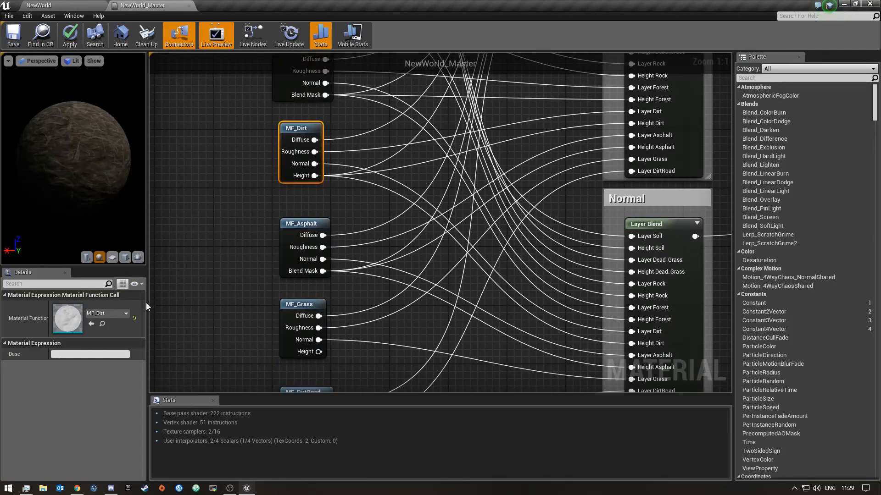
click(104, 314)
text(WM)
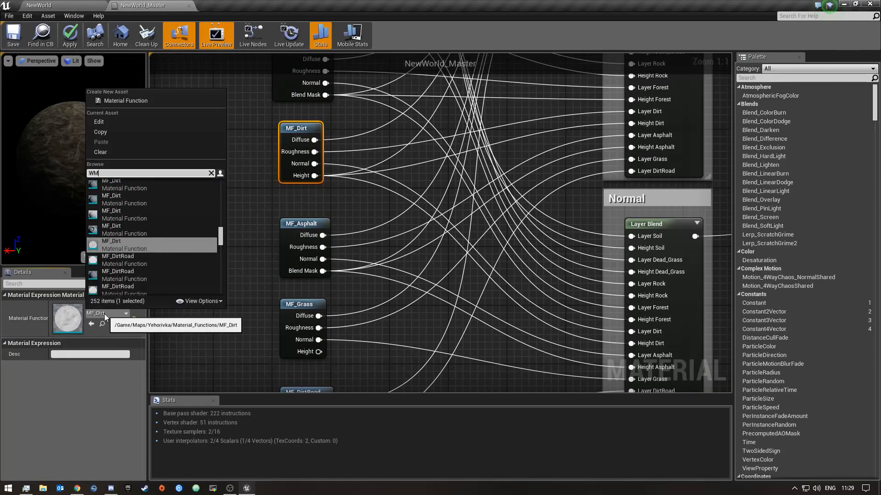
click(149, 216)
Replace the material function of the MF_Asphalt node with MF_WM_Asphalt
right_drag(224, 299, 219, 200)
click(303, 127)
click(103, 313)
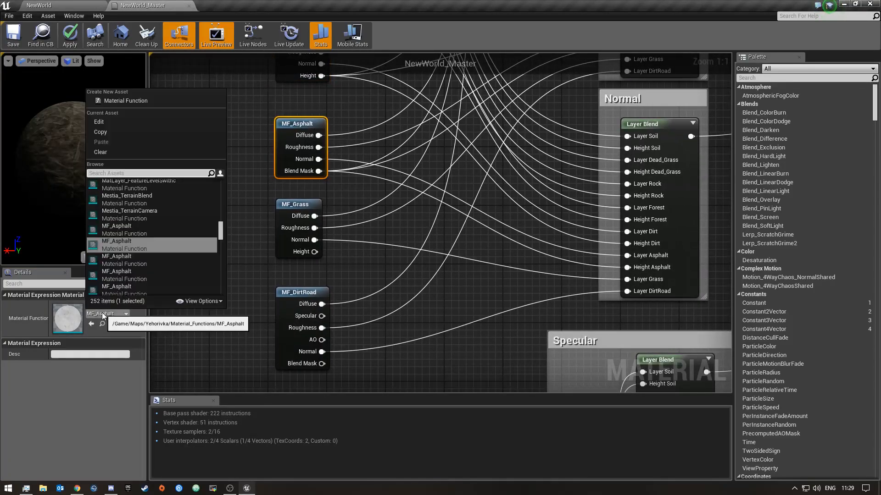
text(WM)
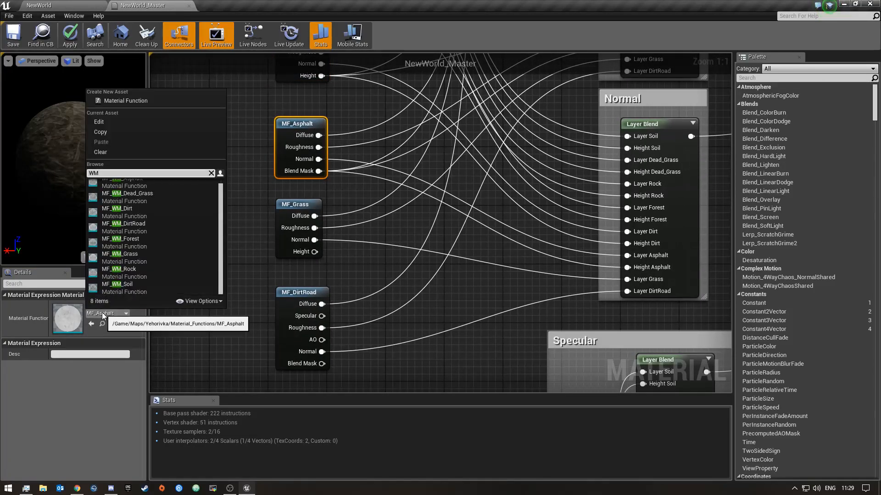
click(140, 189)
Replace the material function of the MF_Grass node with MF_WM_Grass
right_drag(222, 288, 225, 202)
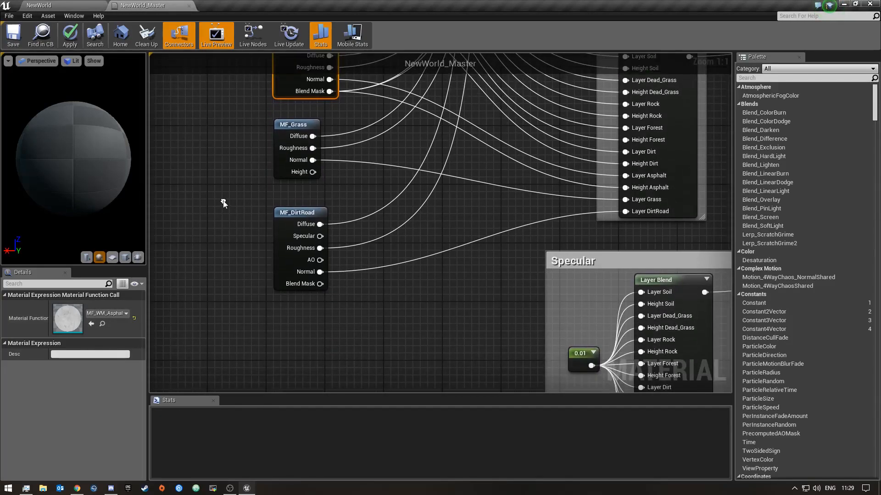
click(298, 126)
click(107, 314)
text(WM)
scroll(153, 196, up, 1)
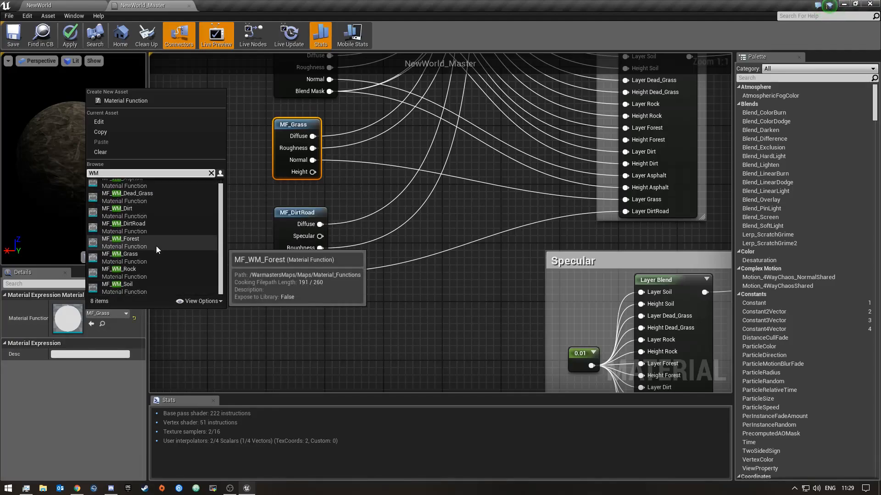
click(153, 261)
Replace the material function of the MF_DirtRoad node with MF_WM_DirtRoad
click(281, 214)
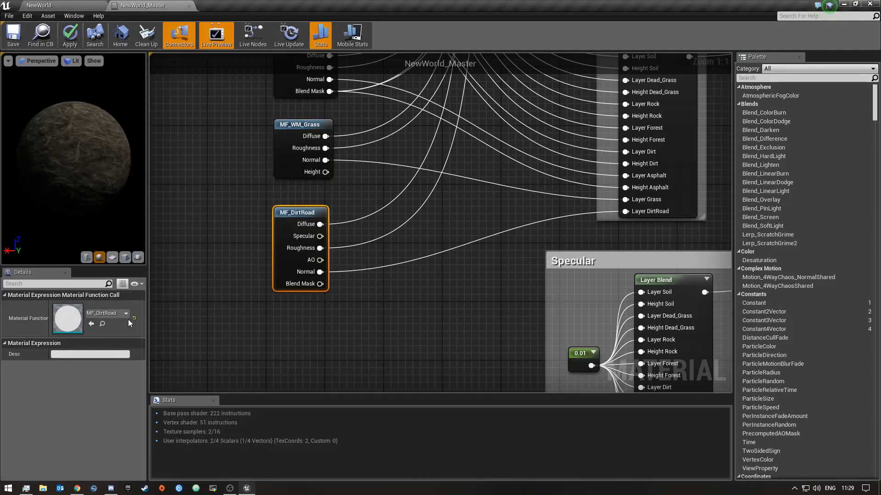
click(114, 313)
text(WM)
click(152, 228)
Save the relinked NewWorld_Master material and close its editor
right_drag(464, 310, 452, 406)
right_drag(398, 172, 388, 385)
right_drag(354, 203, 351, 305)
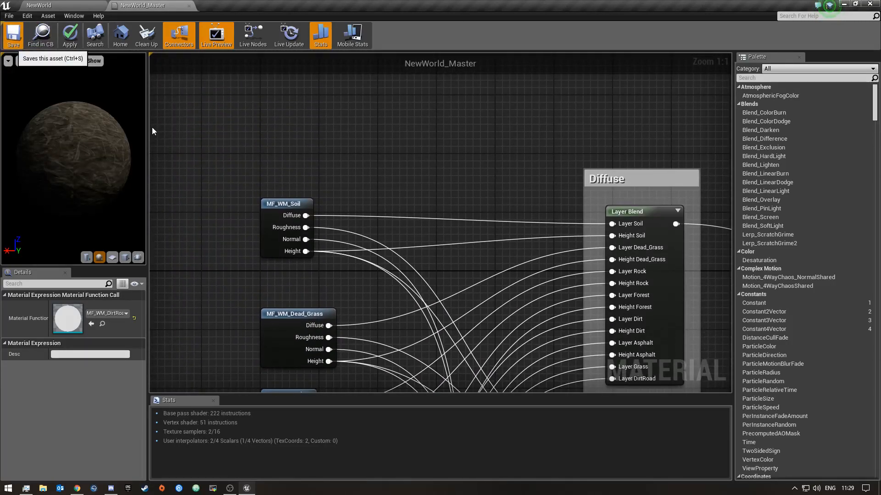
key(ctrl+s)
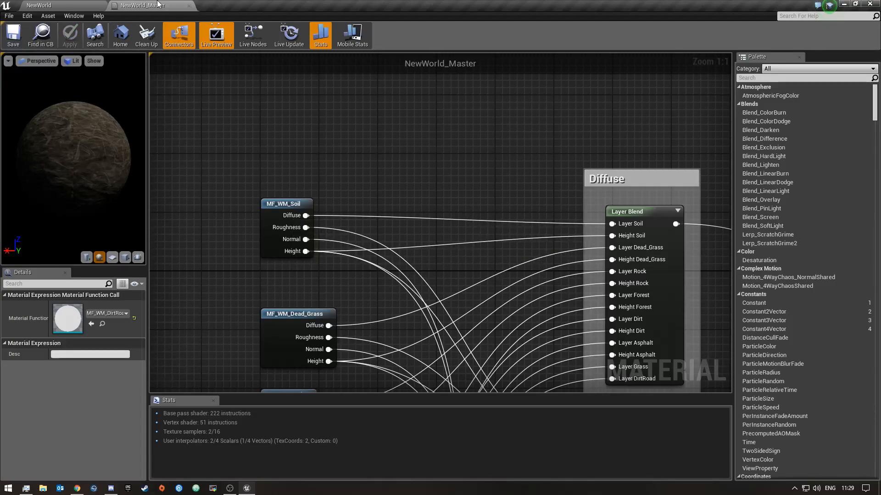
click(189, 6)
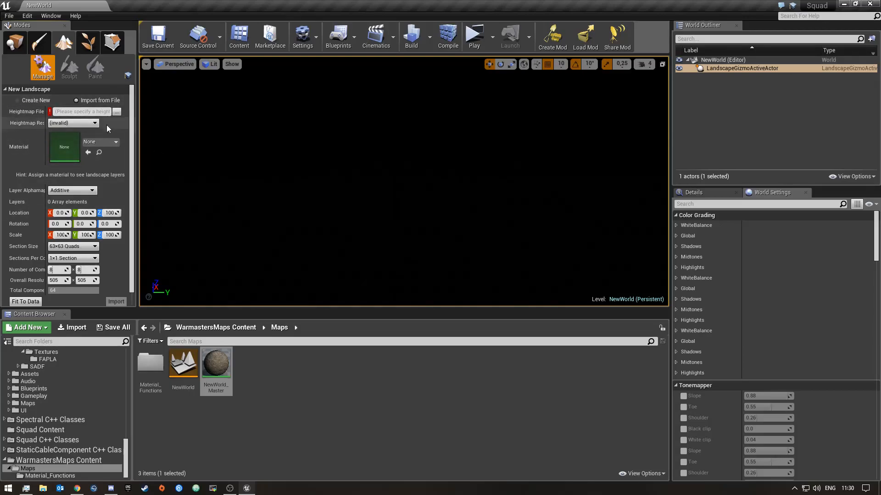
Set the new landscape to be created from scratch and assign NewWorld_Master as its material
click(18, 100)
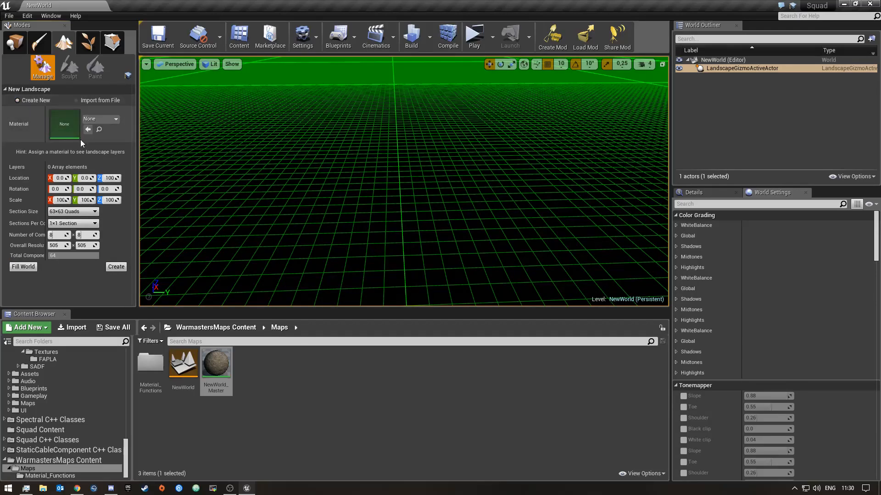
right_drag(523, 159, 503, 202)
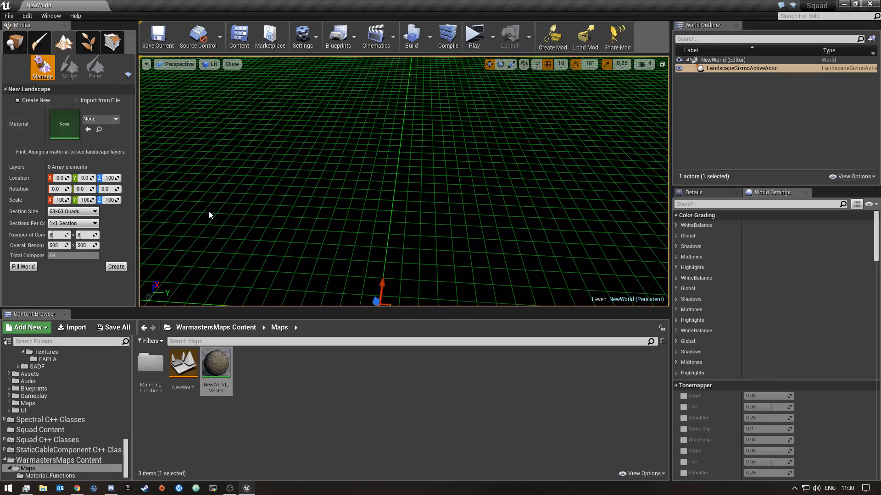
drag(216, 365, 84, 122)
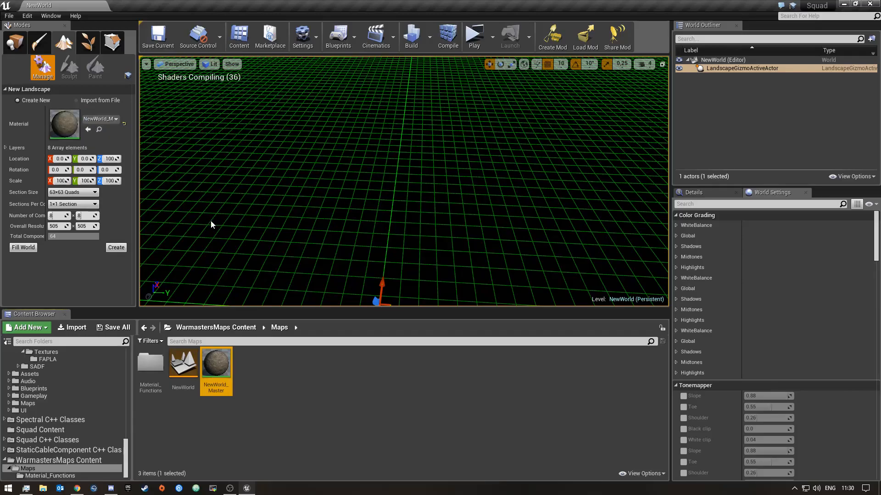
Try a section size of 255×255 quads for the new landscape and return it to 63×63 quads
right_drag(321, 188, 404, 149)
key(s)
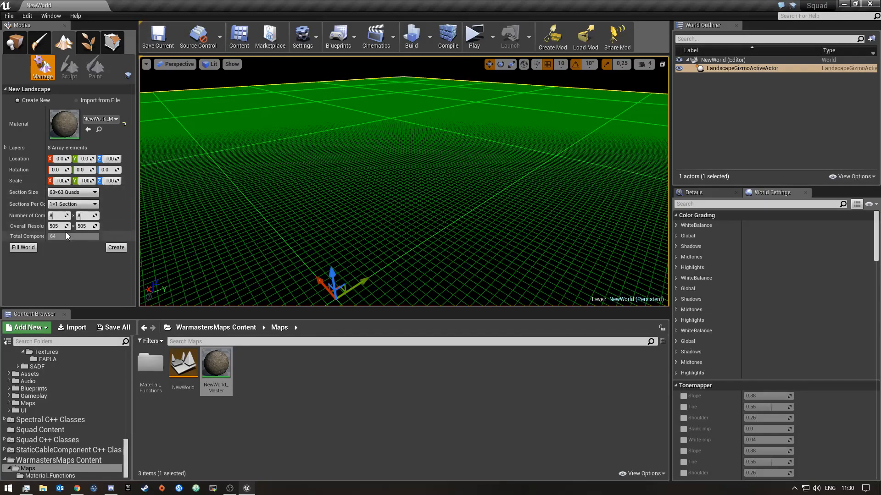
click(94, 193)
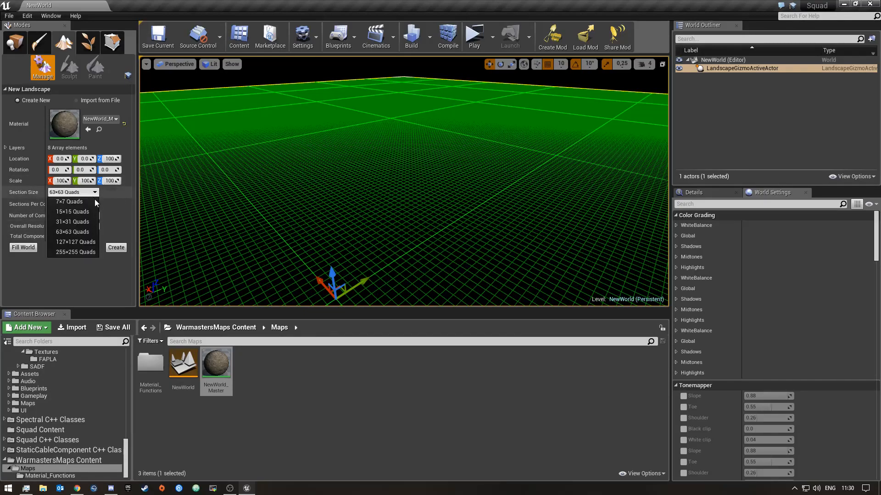
click(83, 252)
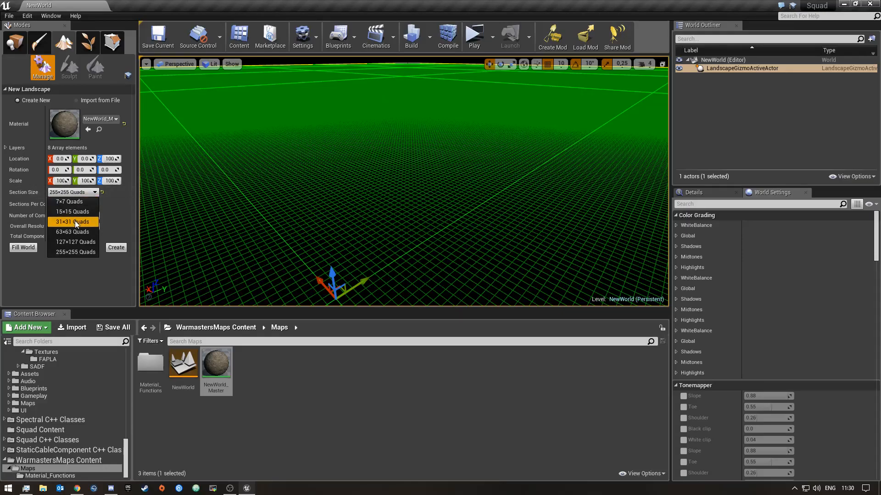
click(76, 232)
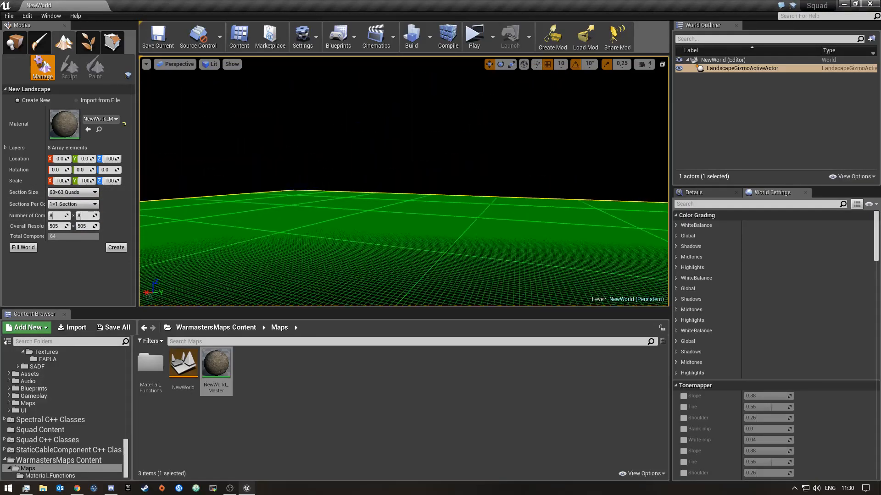
right_drag(385, 225, 436, 251)
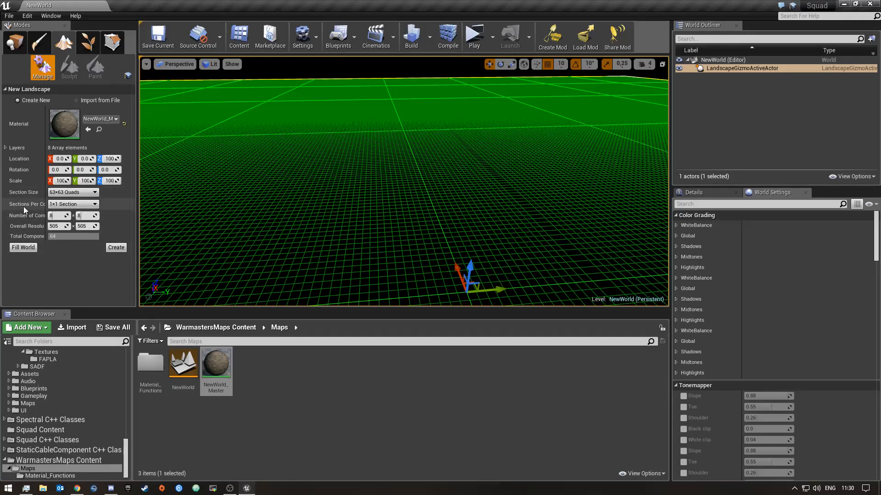
Fill the world with the new landscape at 32 × 32 components, keep 63×63-quad sections, and create it
mouse_move(46, 195)
mouse_down()
mouse_move(77, 195)
mouse_move(54, 200)
mouse_up()
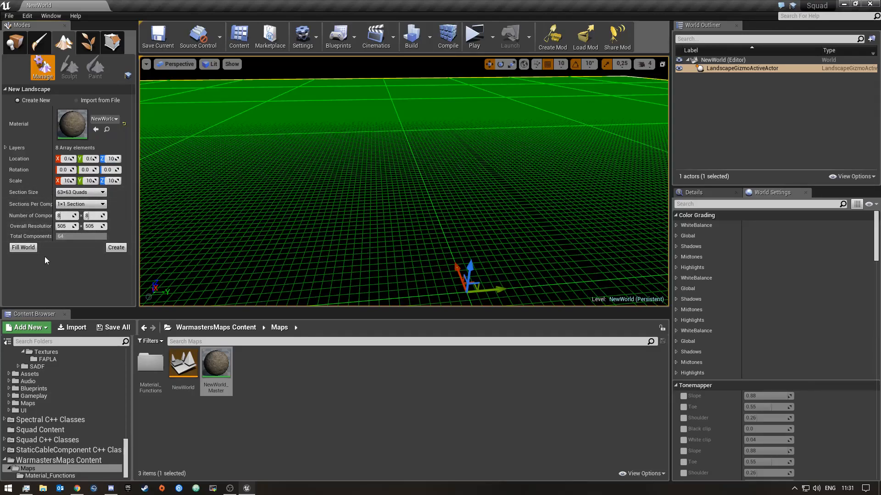
click(17, 248)
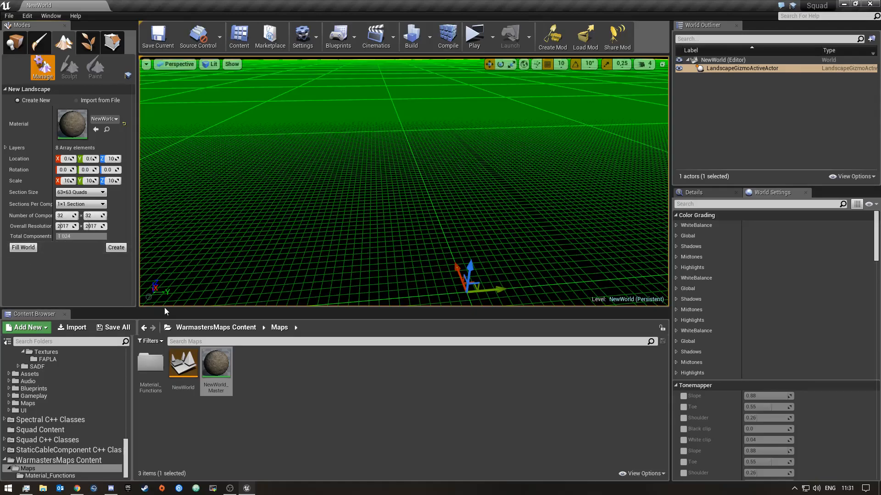
click(21, 248)
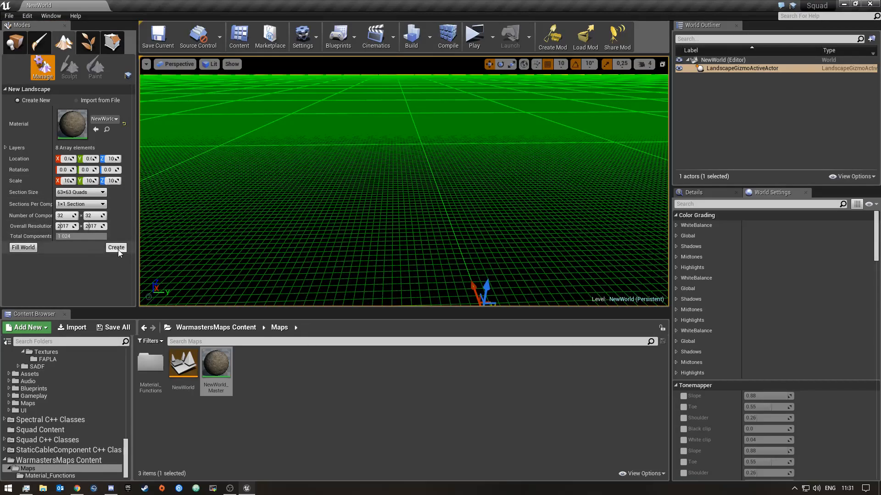
click(73, 193)
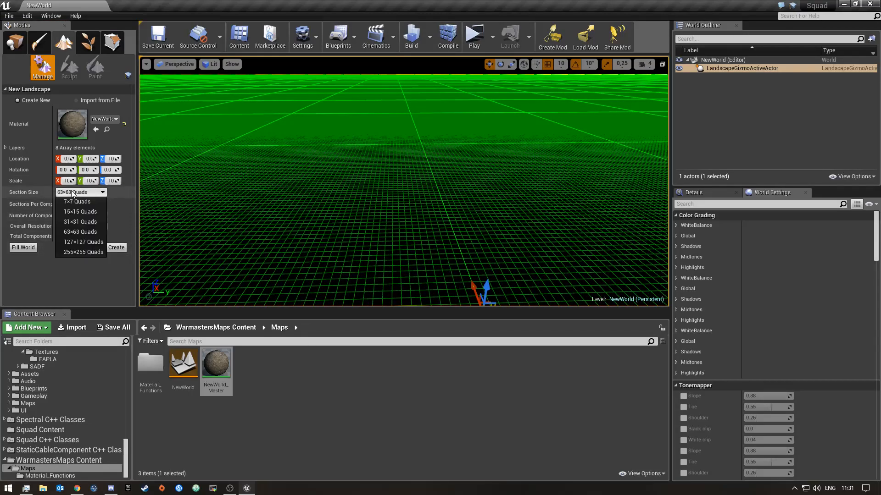
click(71, 232)
click(118, 249)
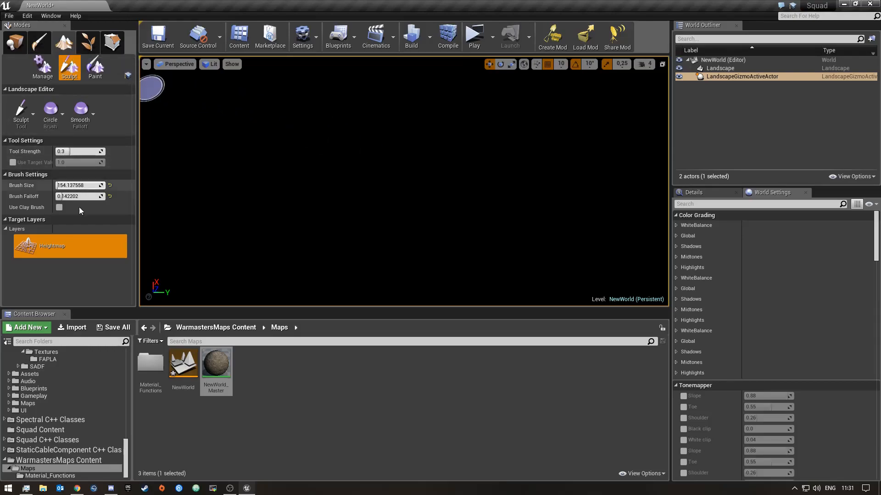
Place a Directional Light and a Sky Light in the level
click(14, 43)
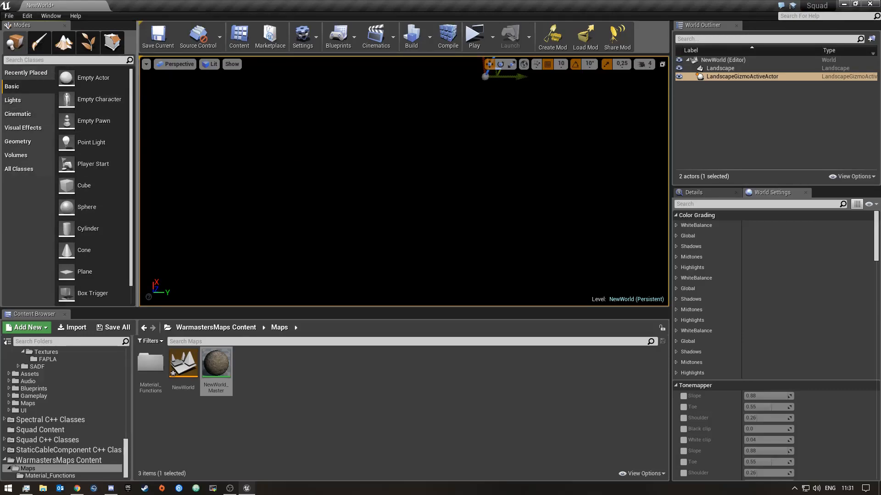
drag(140, 139, 160, 139)
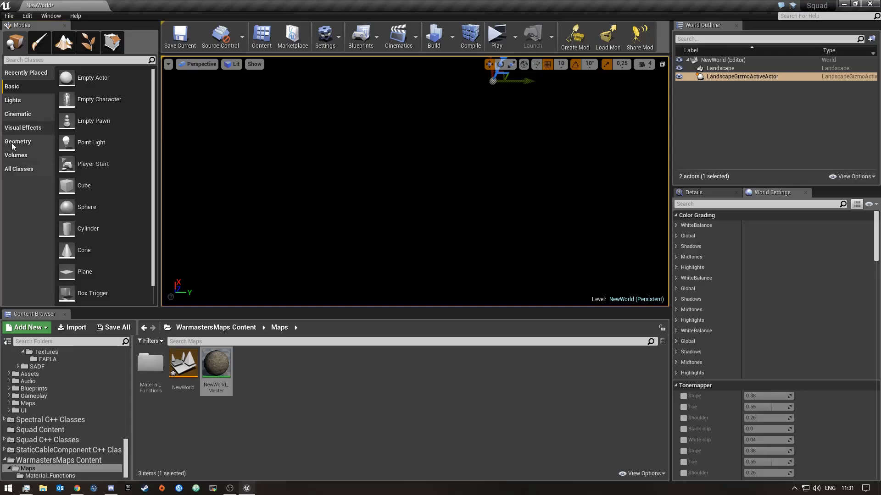
click(12, 100)
drag(96, 78, 375, 228)
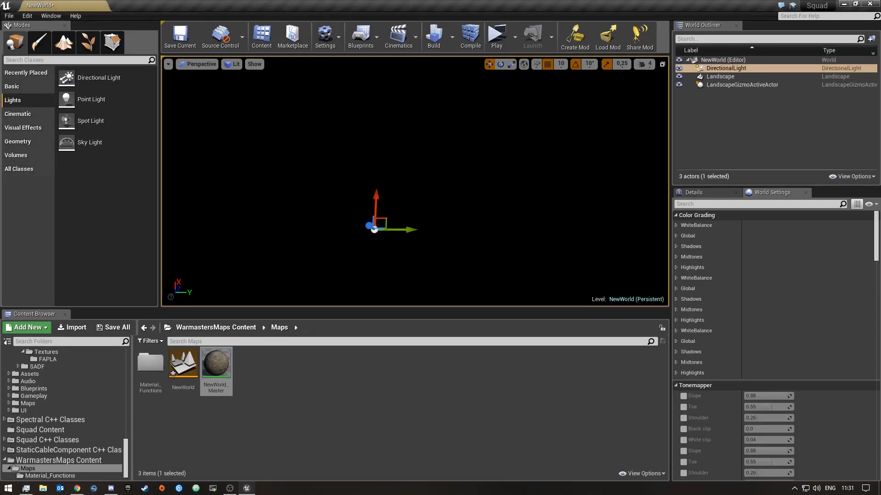
drag(87, 143, 347, 263)
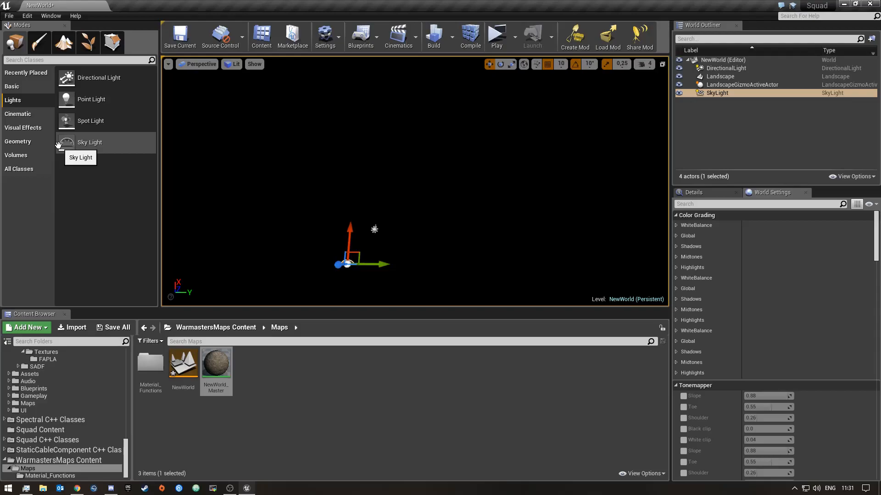
Search all placeable classes for "sky" and place a BP_SQUAD_Sky actor in the level
click(14, 169)
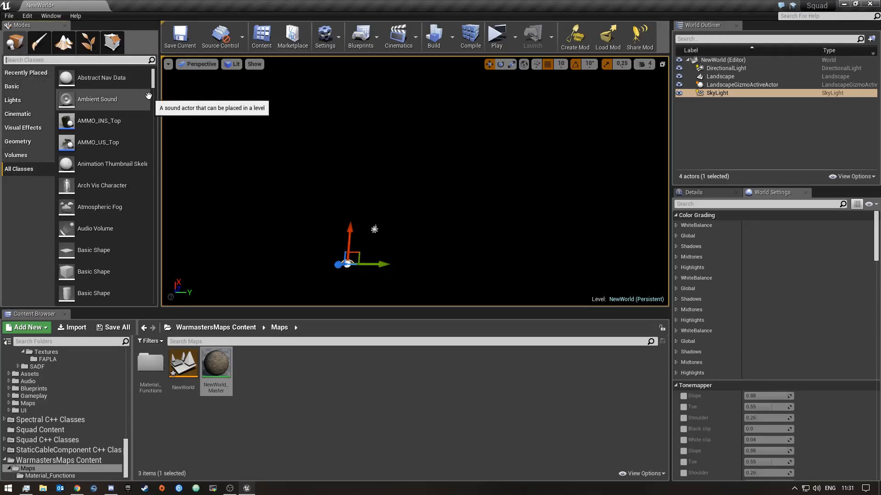
text(sky)
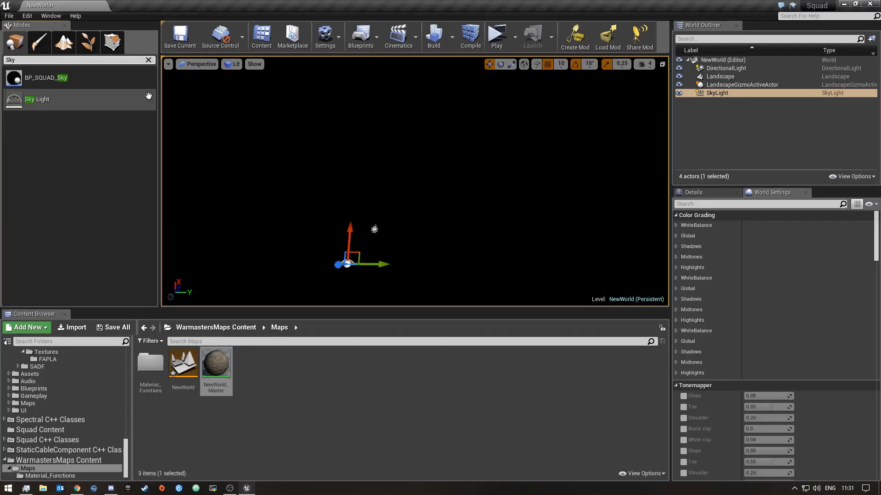
click(33, 79)
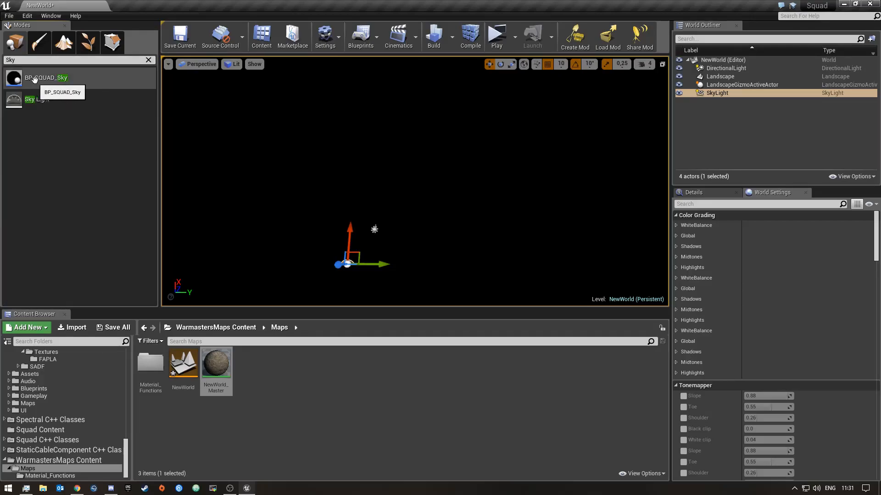
drag(37, 79, 321, 233)
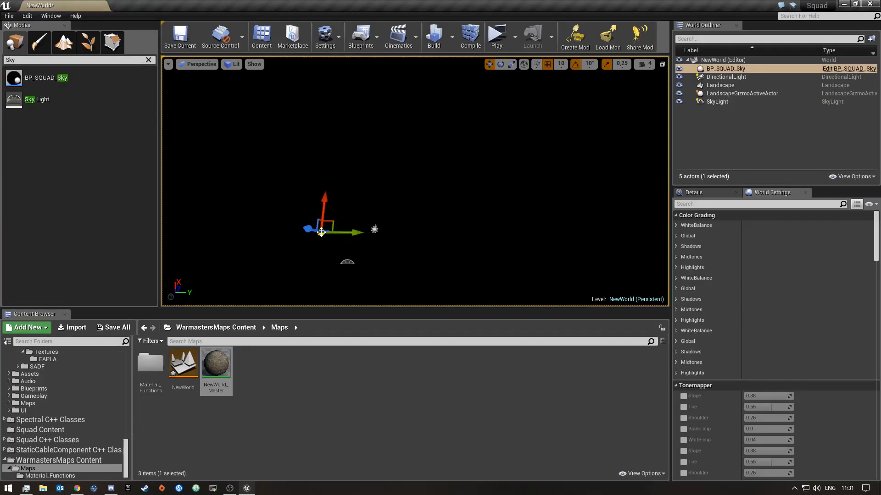
Assign the level's DirectionalLight as the Directional Light Actor of BP_SQUAD_Sky
click(692, 193)
scroll(788, 317, down, 3)
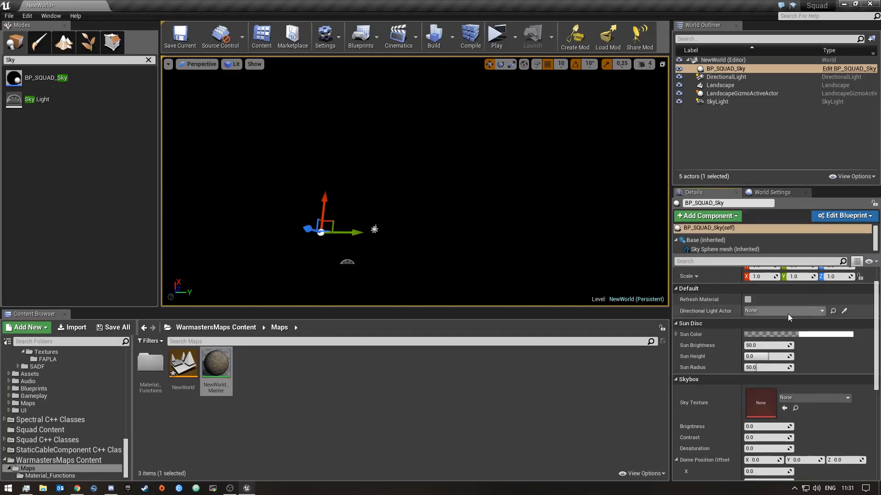
click(788, 313)
click(763, 202)
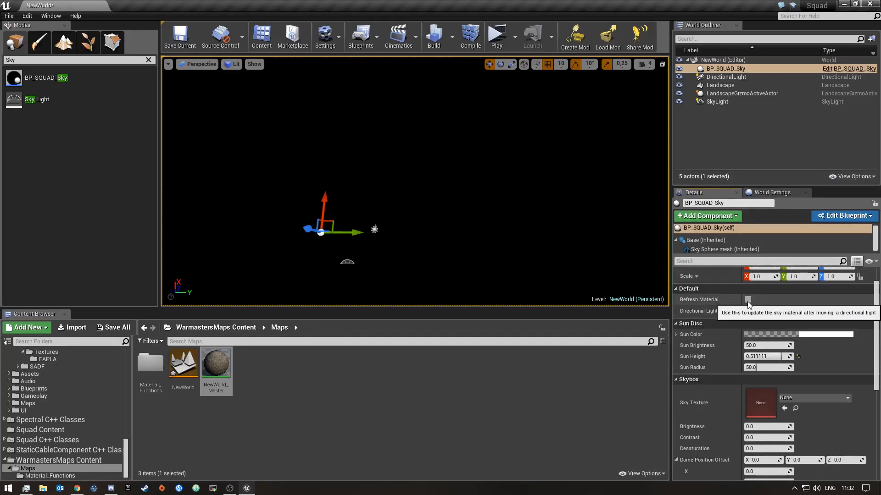
Search the textures for "Sky" and assign EU_sky_goro_03 as the Sky Texture of BP_SQUAD_Sky
scroll(803, 400, down, 4)
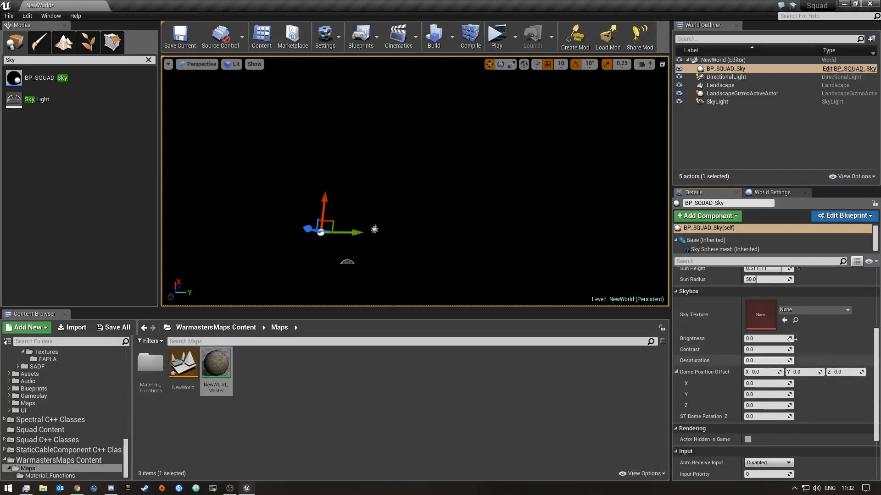
click(794, 314)
text(UE)
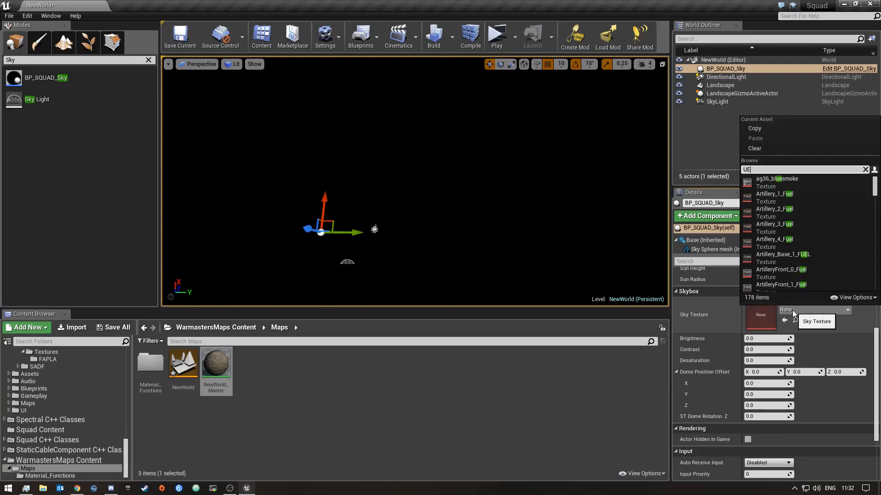
key(BackSpace)
key(BackSpace)
text(Sky)
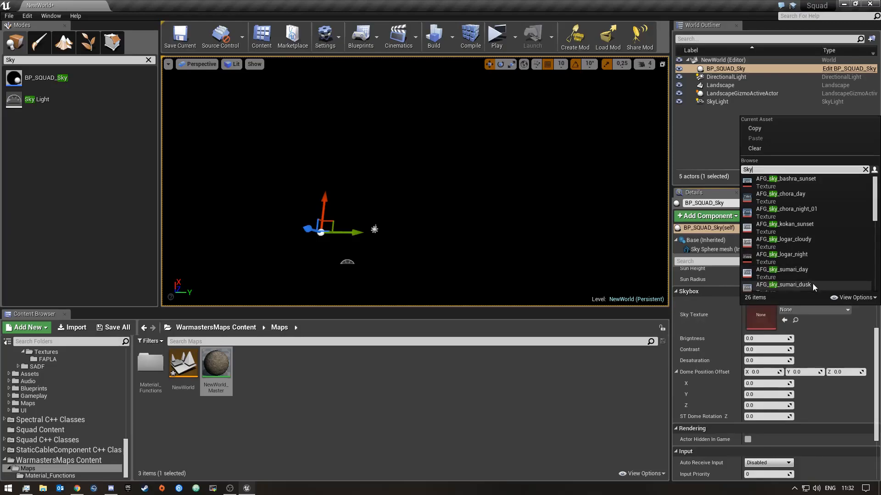
scroll(813, 245, down, 3)
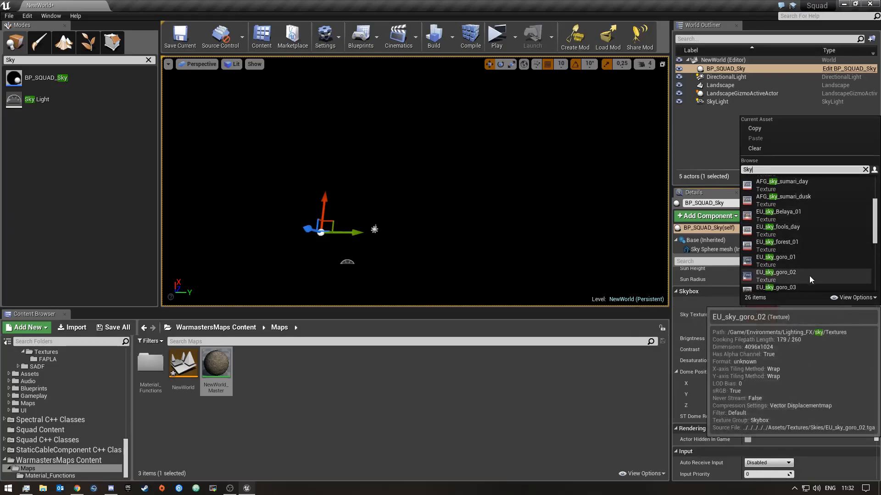
click(802, 286)
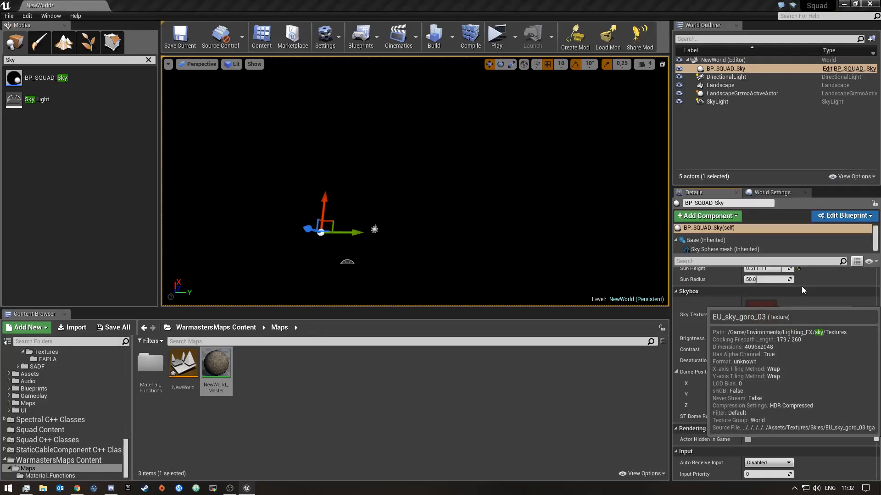
mouse_move(527, 220)
right_down()
mouse_move(528, 99)
mouse_move(528, 220)
right_up()
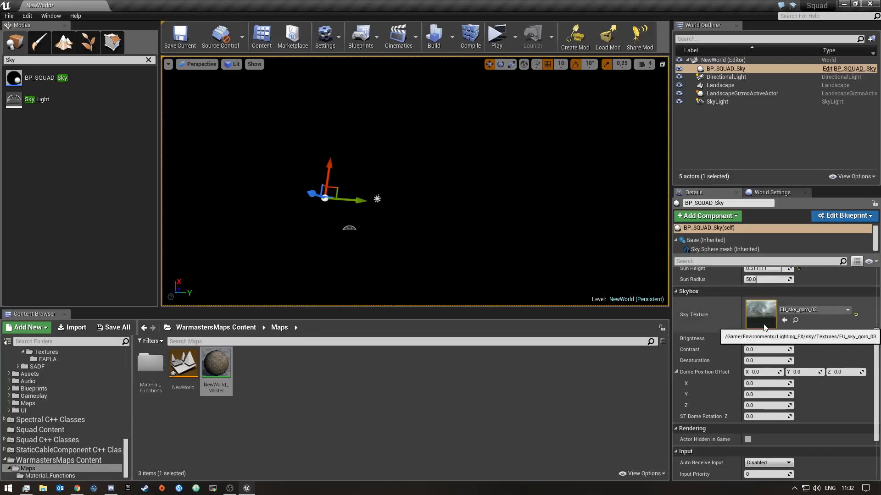
scroll(757, 329, up, 5)
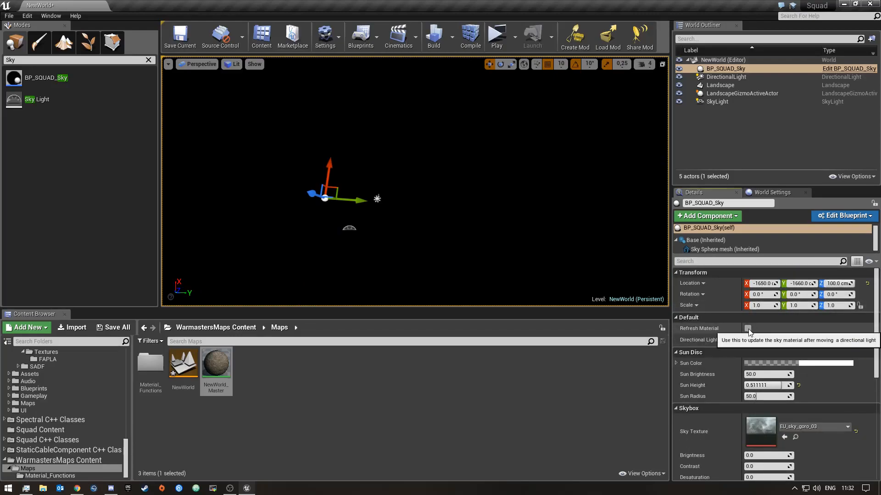
Clear the class search and set the skybox Brightness and Contrast of BP_SQUAD_Sky to 2.4
click(148, 61)
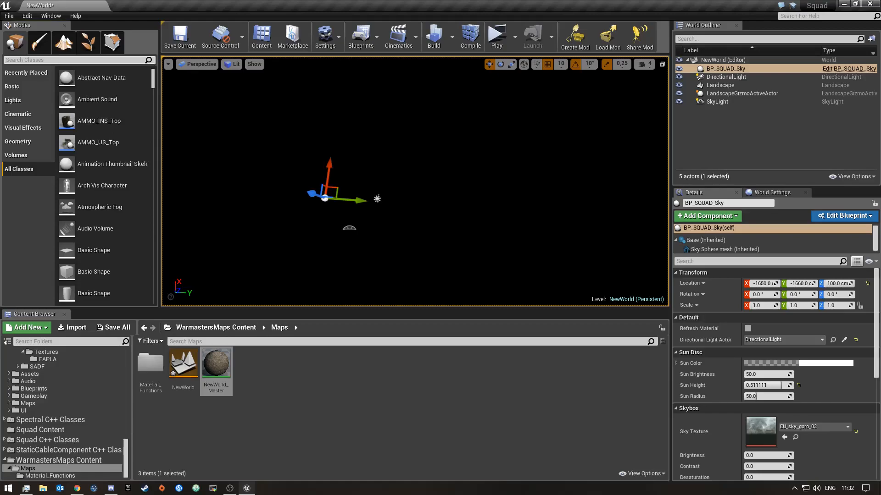
click(729, 77)
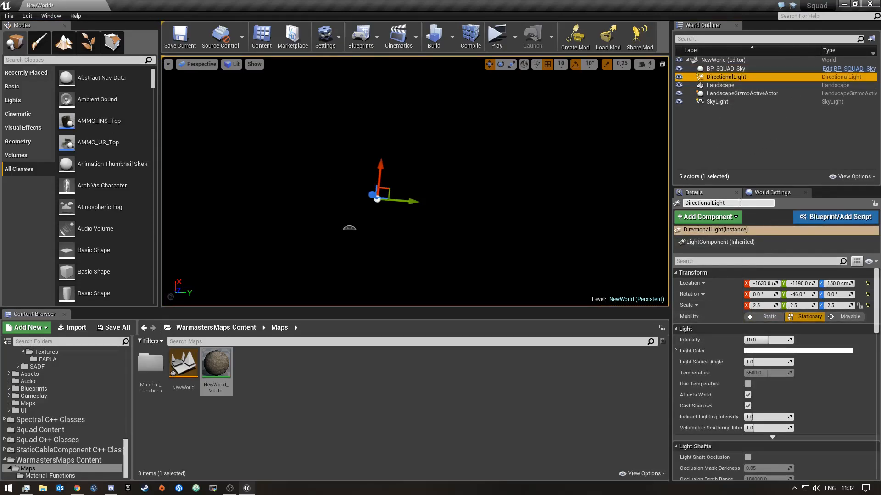
click(693, 70)
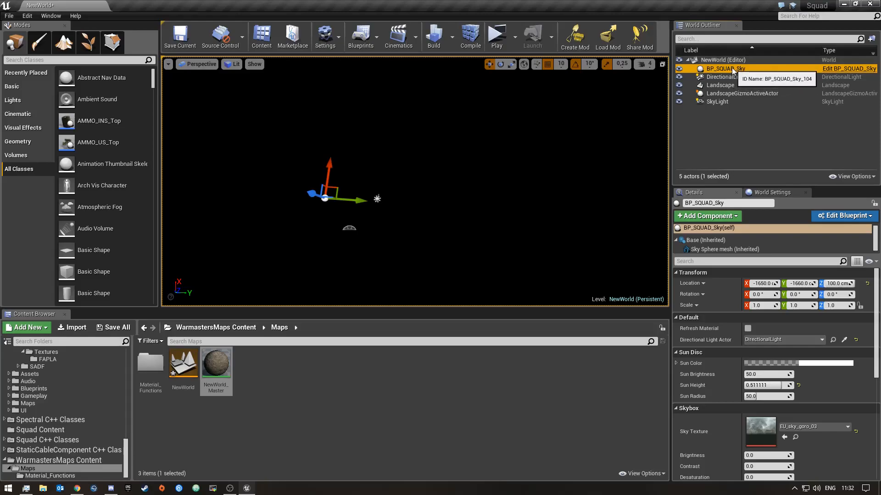
scroll(771, 393, down, 2)
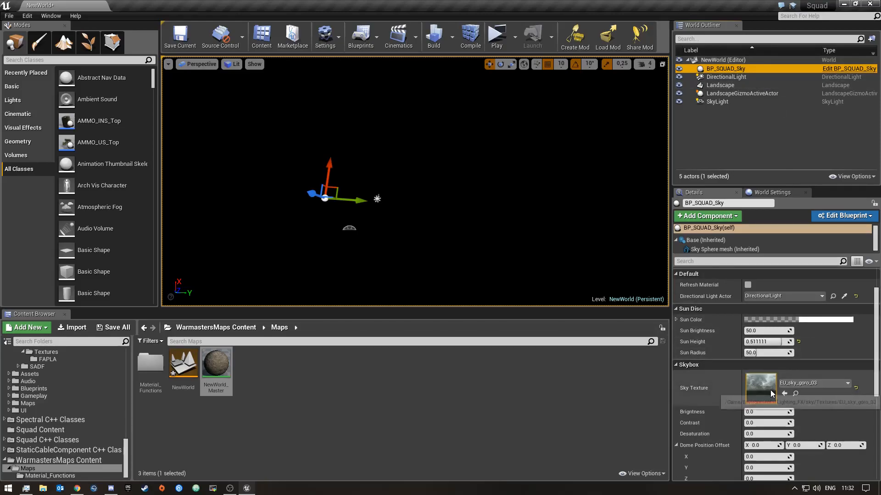
scroll(770, 390, down, 2)
drag(764, 367, 767, 367)
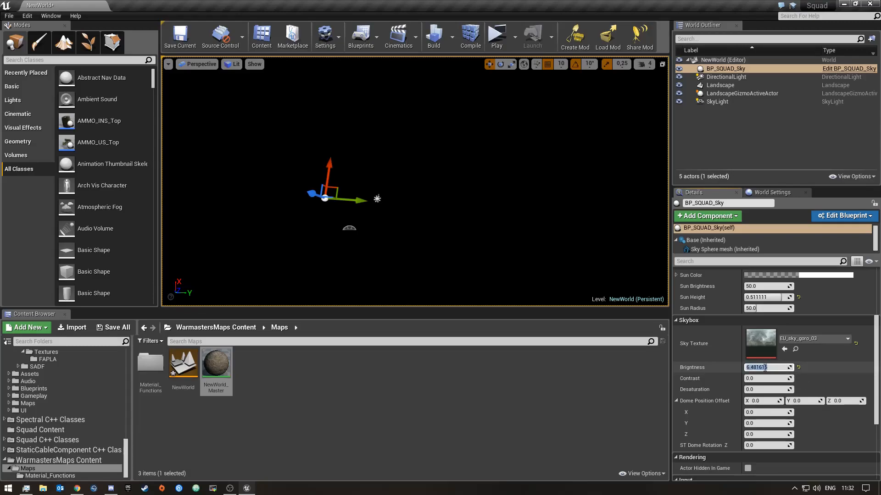
drag(764, 378, 766, 379)
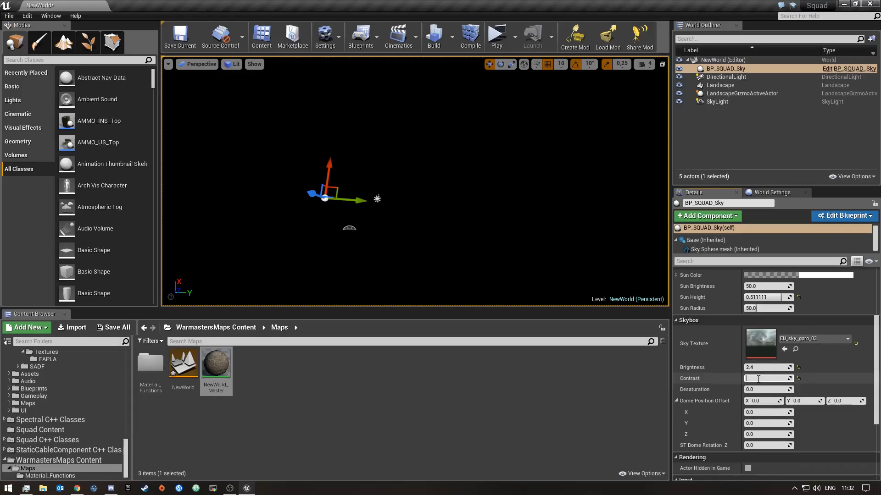
key(Tab)
Reset the skybox Brightness of BP_SQUAD_Sky, set it to 1.0, and check the sky above the horizon
right_drag(416, 184, 482, 181)
drag(780, 368, 807, 368)
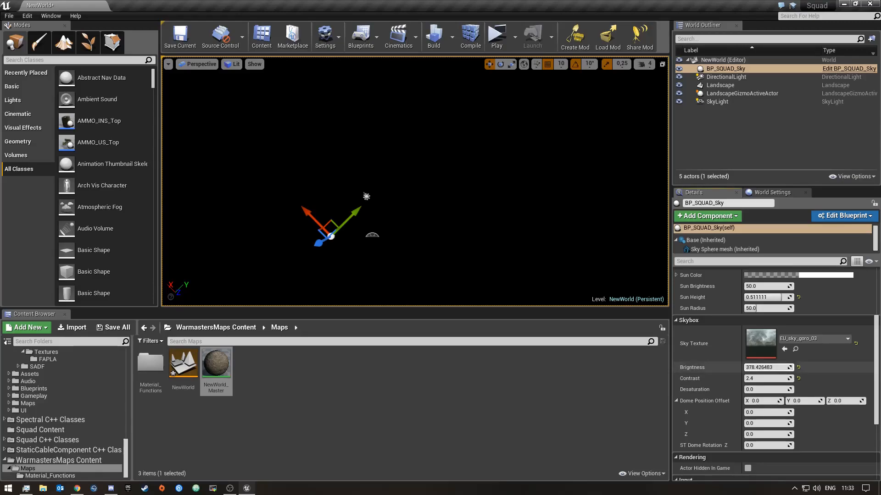
click(798, 367)
click(768, 367)
text(1)
key(Return)
scroll(754, 369, up, 4)
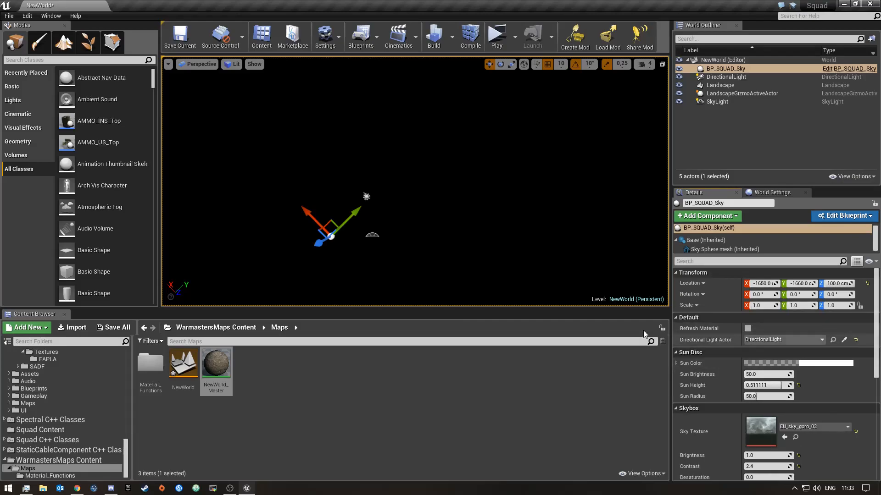
right_drag(366, 196, 610, 159)
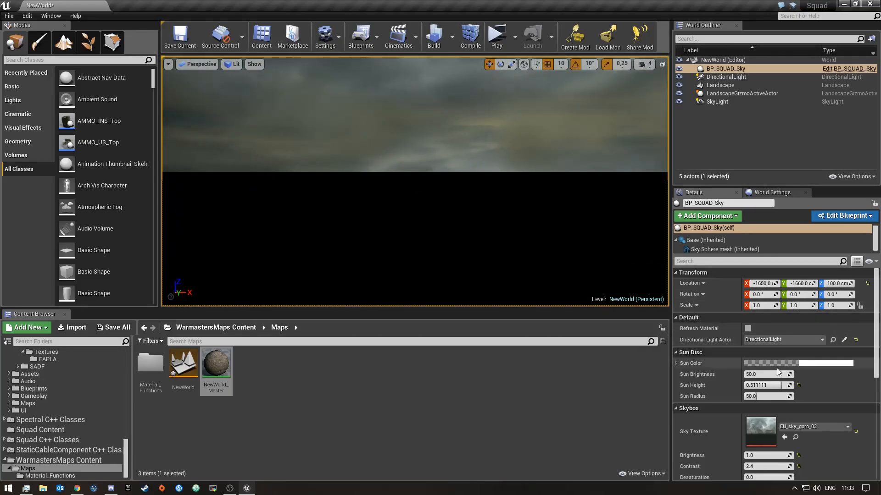
Replace the Sky Texture of BP_SQUAD_Sky with EU_sky_goro_02
click(796, 427)
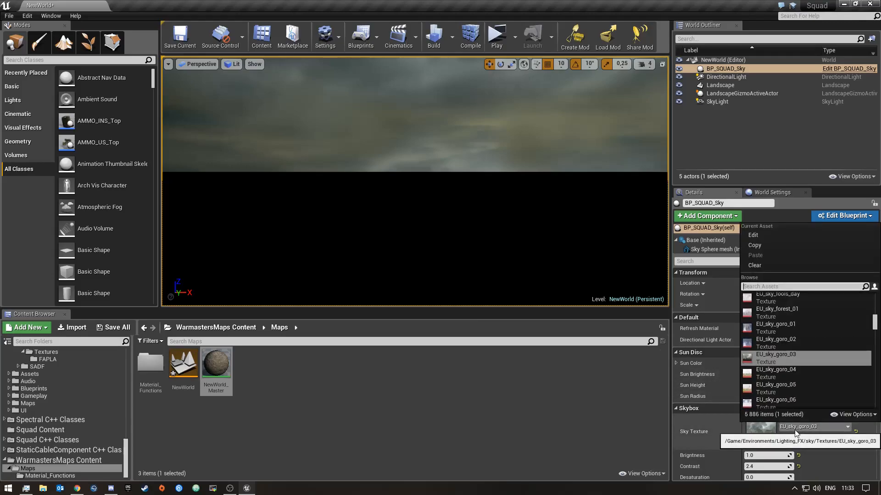
click(794, 346)
right_drag(446, 219, 479, 156)
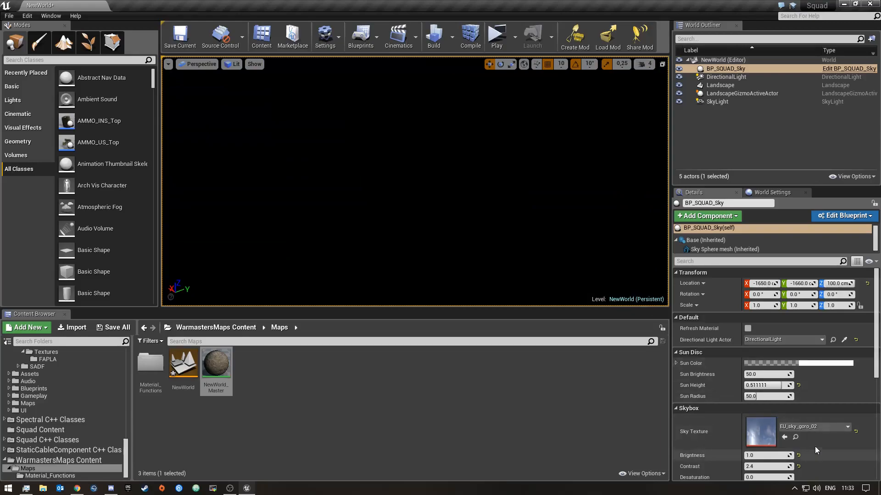
Search the textures for "Sky" again, assign AFG_sky_kokan_sunset as the Sky Texture, and check it in the level
click(817, 427)
scroll(810, 356, up, 15)
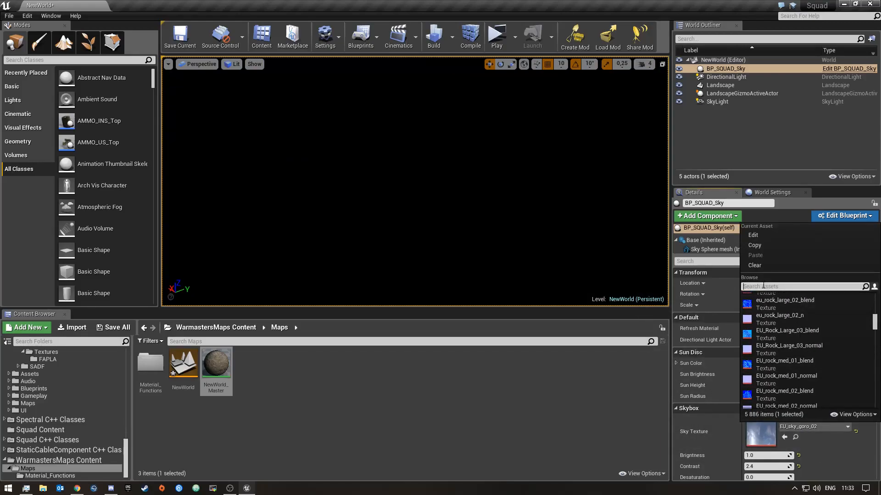
text(S)
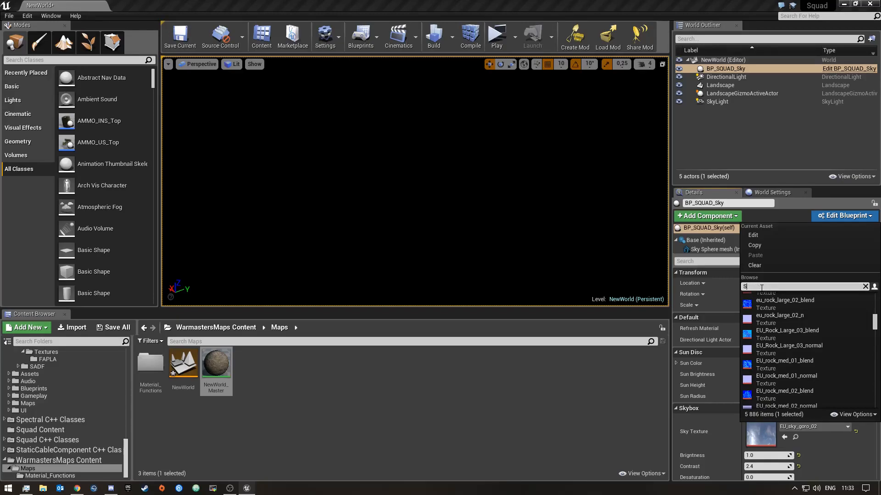
text(ky)
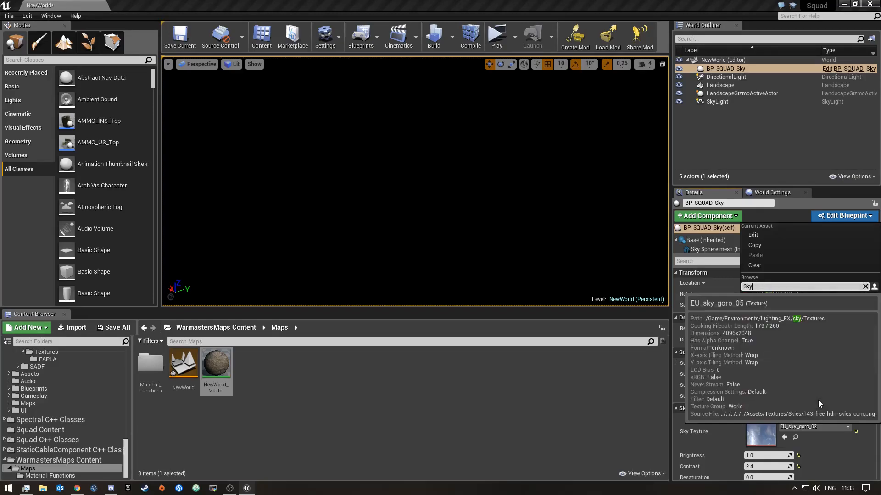
scroll(811, 377, up, 5)
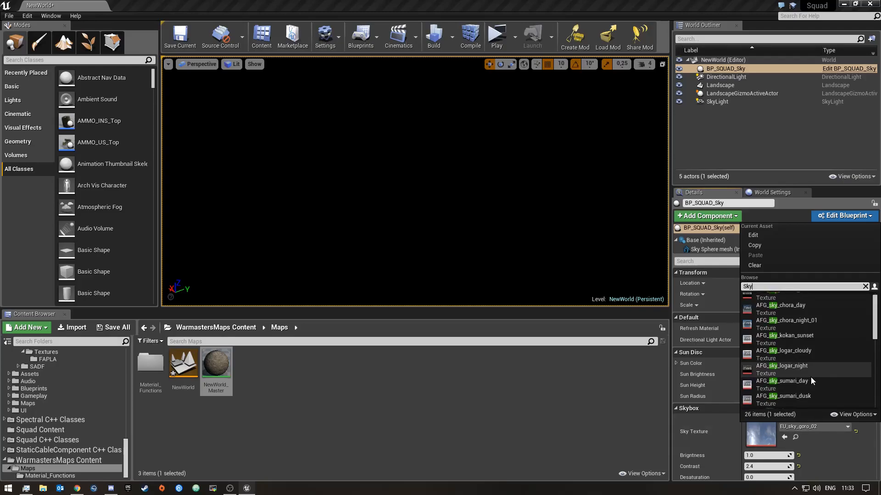
click(803, 339)
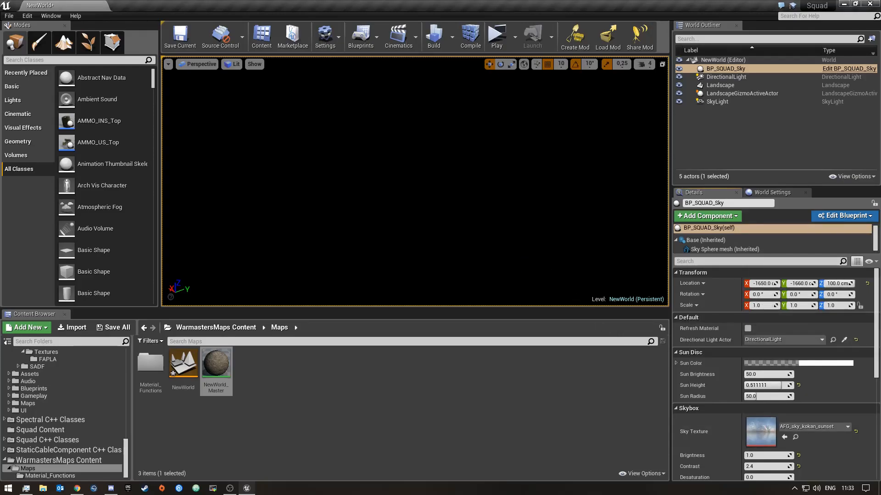
right_drag(415, 192, 611, 195)
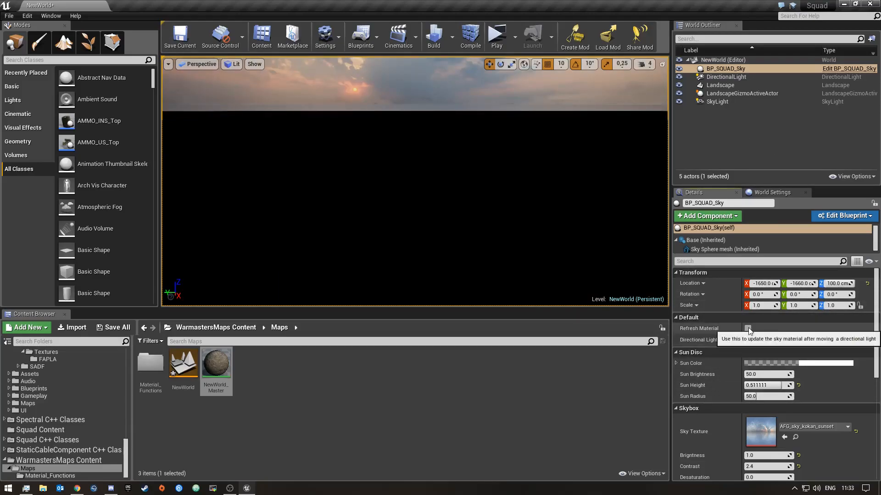
Change the Sky Texture of BP_SQUAD_Sky to AFG_sky_chora_day and check the daytime sky in the level
scroll(820, 452, down, 3)
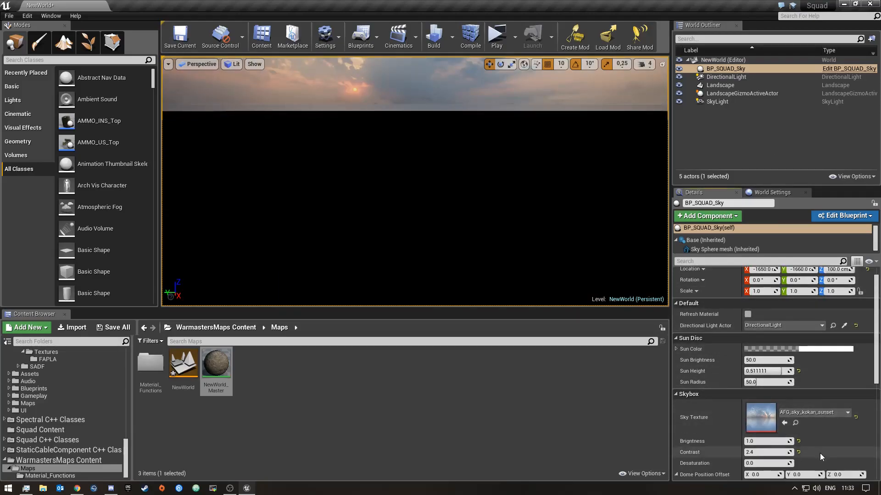
scroll(820, 451, down, 6)
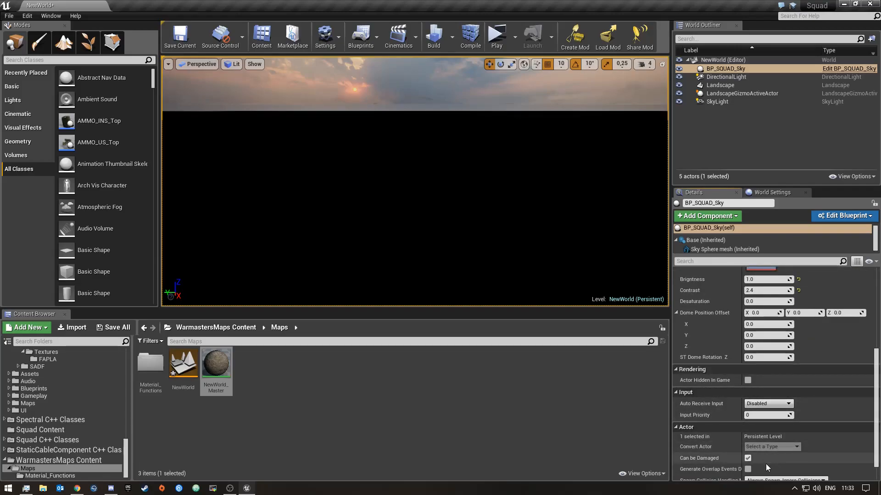
scroll(804, 368, up, 5)
scroll(805, 368, up, 2)
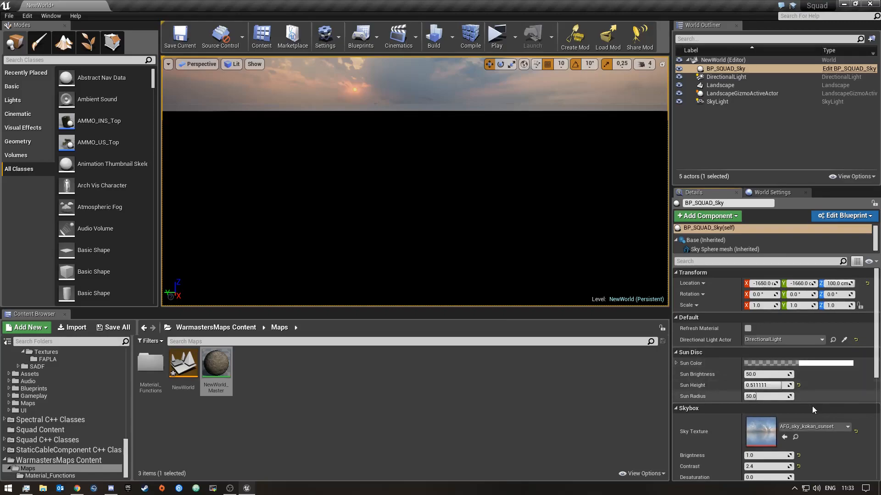
click(809, 427)
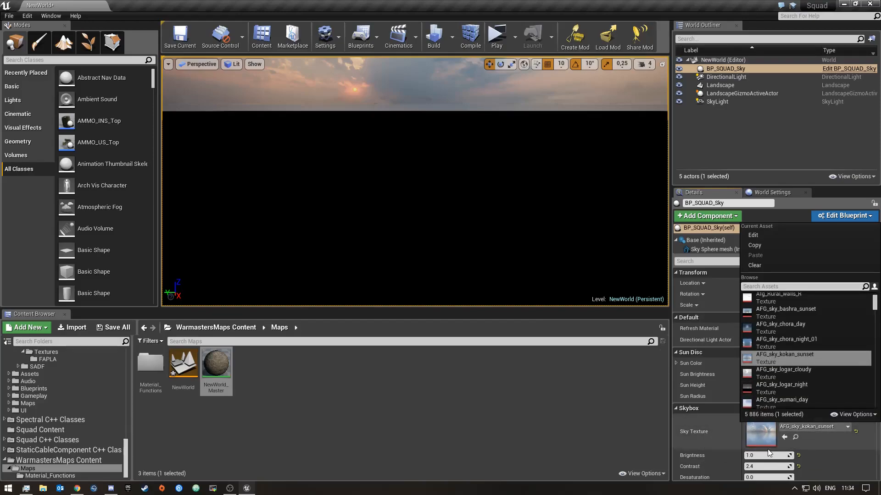
mouse_move(805, 378)
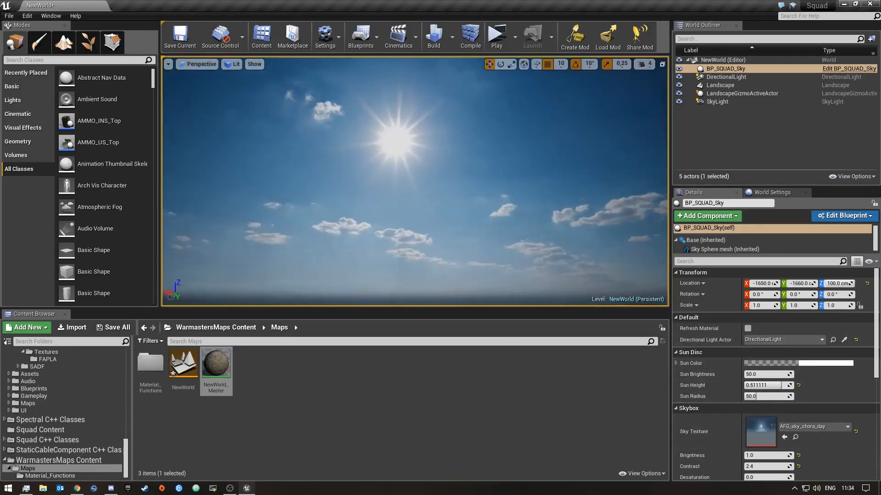
right_drag(617, 169, 594, 187)
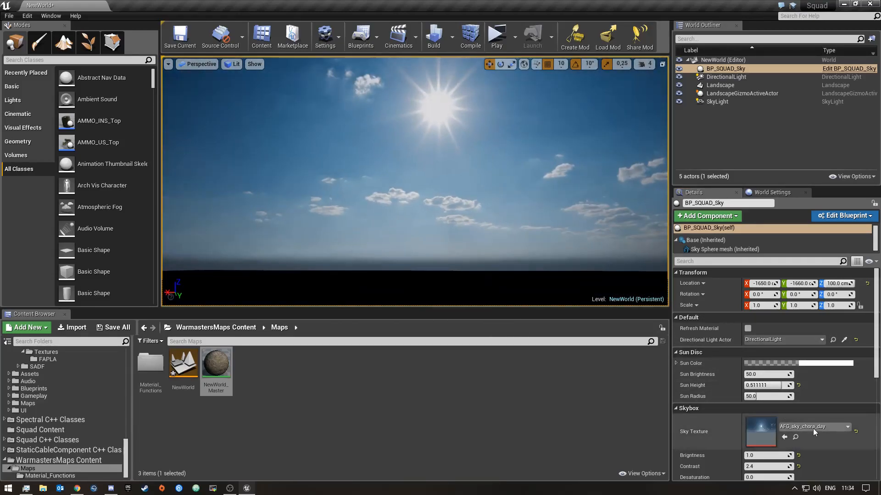
right_drag(602, 271, 487, 212)
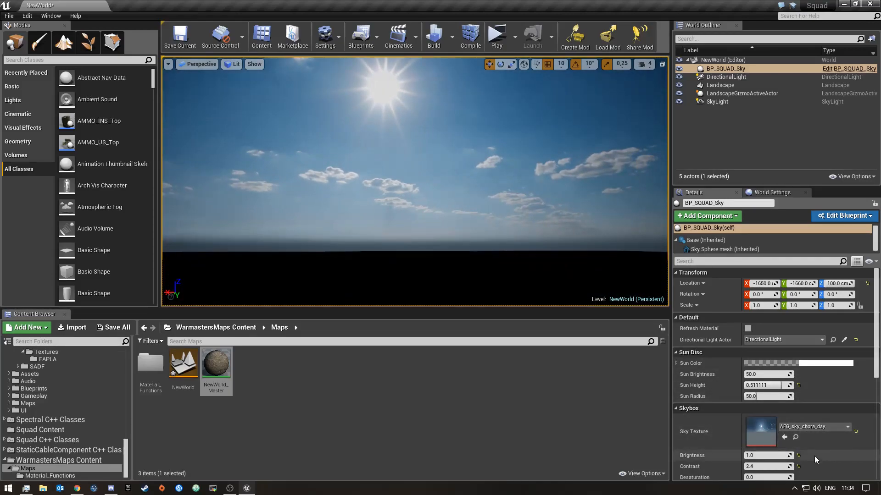
Set the skybox Brightness to 1.5 and Contrast to 2.5, and look around the sky at the texture's sun and the sun disc
scroll(814, 458, down, 2)
drag(769, 412, 791, 412)
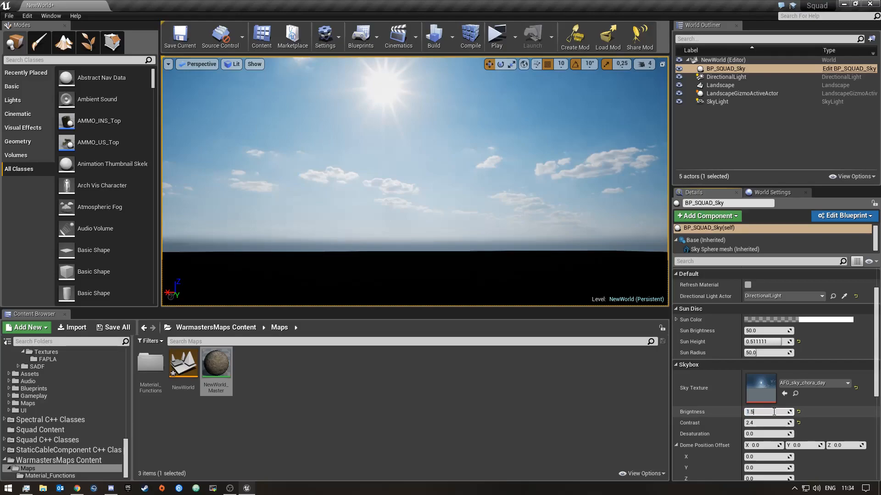
key(Return)
mouse_move(775, 423)
mouse_down()
mouse_move(812, 423)
mouse_move(782, 423)
mouse_up()
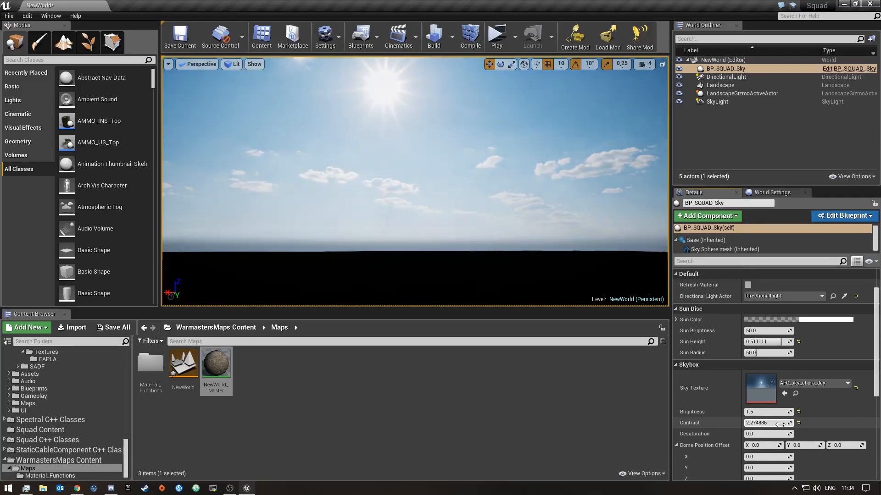
text(.5)
key(Return)
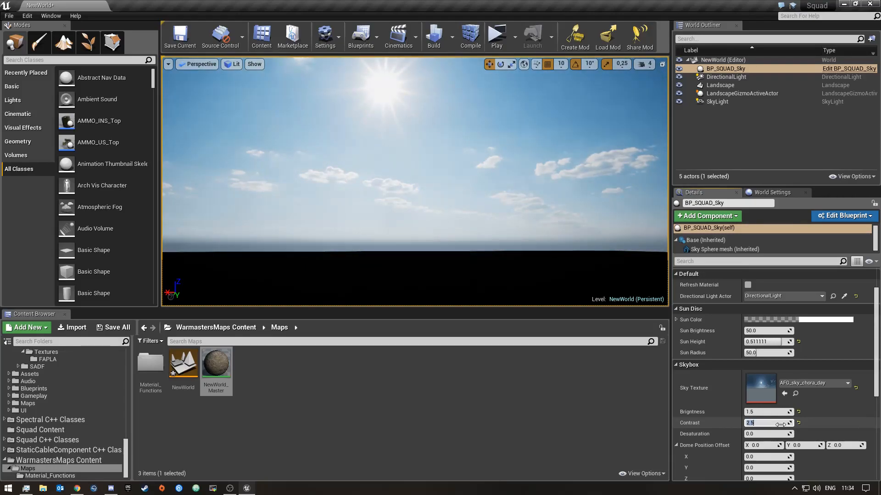
right_drag(518, 197, 505, 231)
right_drag(531, 162, 604, 186)
right_drag(380, 225, 381, 256)
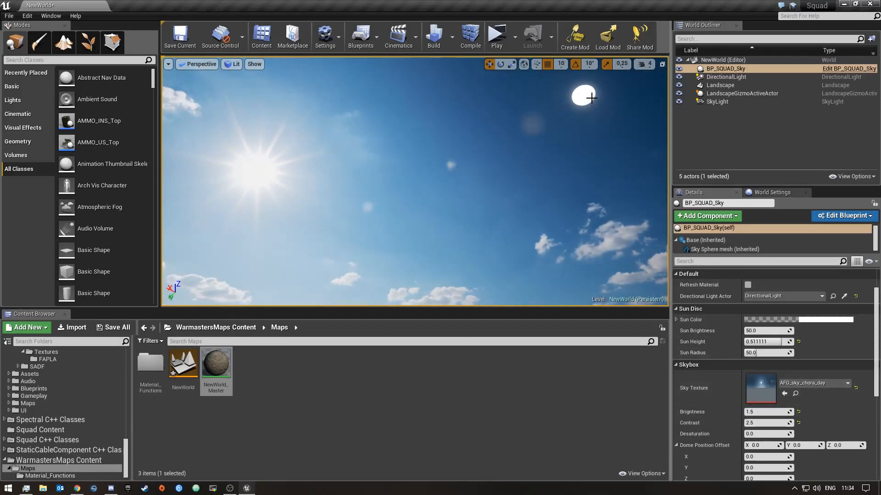
Rotate the DirectionalLight about its vertical axis to shift the sun disc toward the sky texture's sun
click(738, 78)
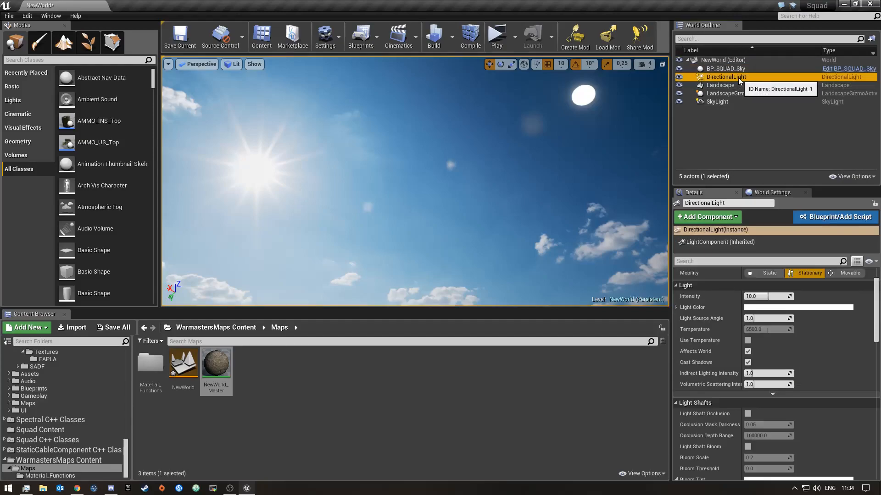
right_drag(555, 157, 635, 120)
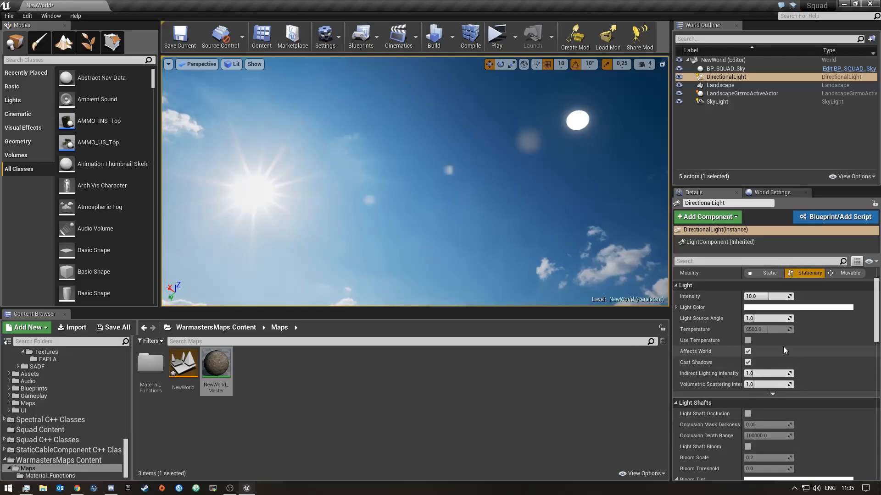
scroll(780, 322, down, 5)
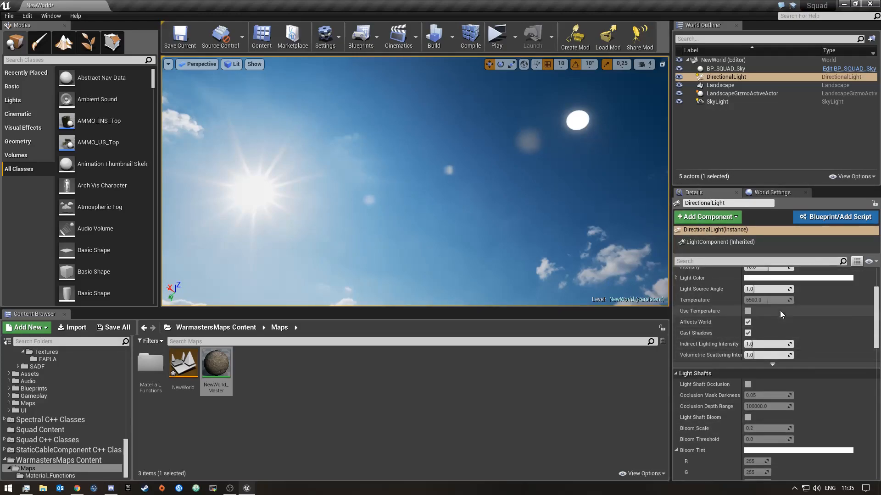
right_drag(541, 192, 496, 243)
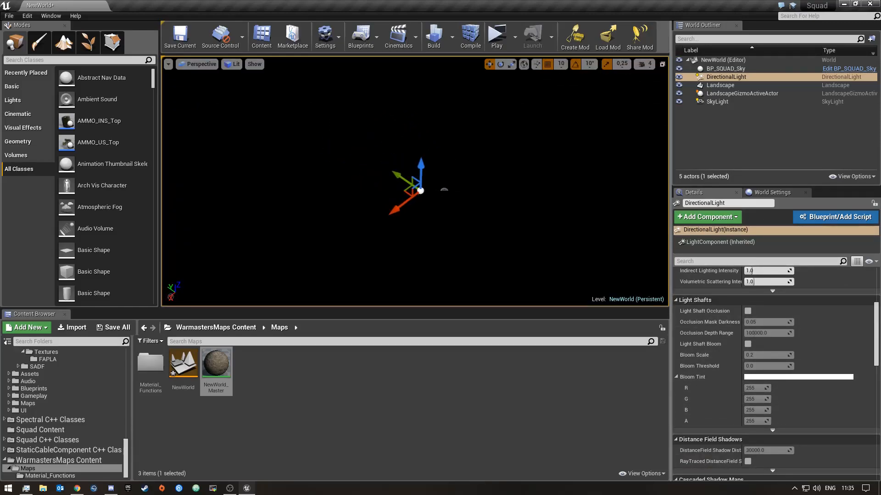
key(e)
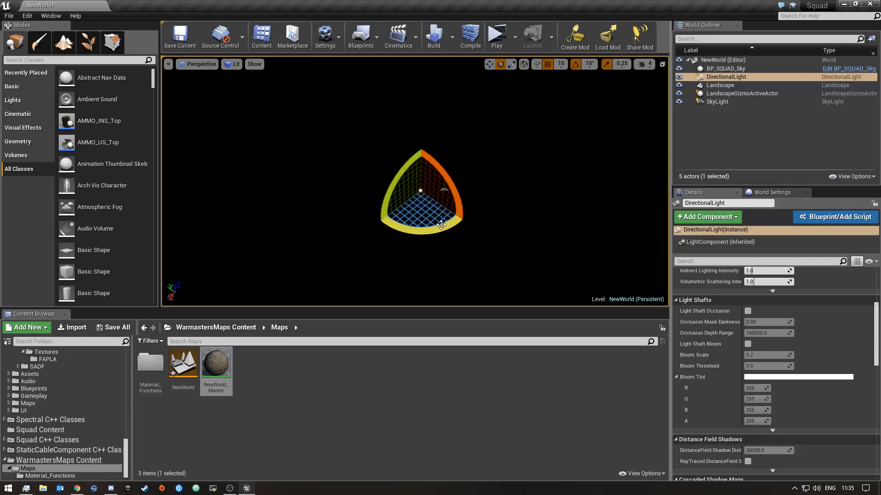
right_drag(417, 232, 349, 239)
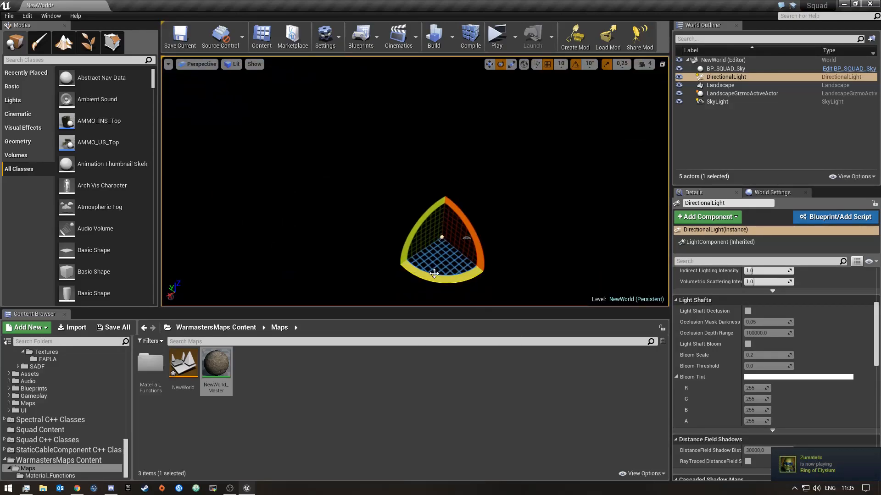
drag(396, 266, 395, 270)
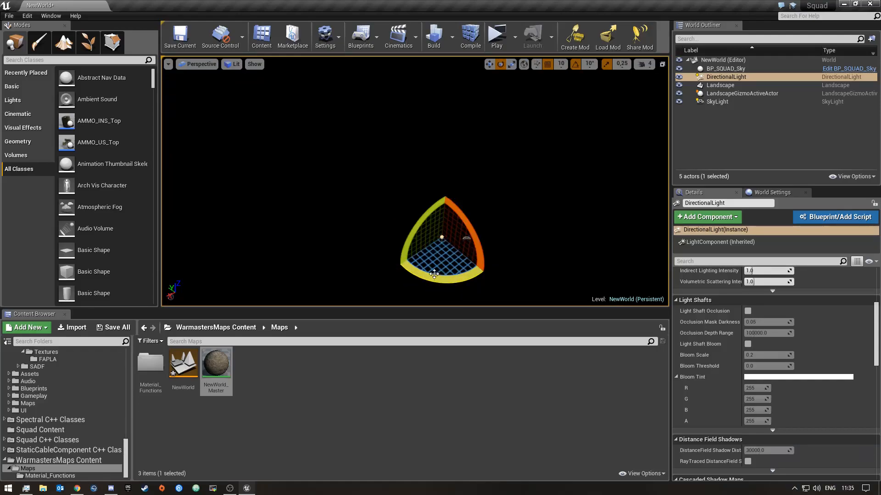
Refresh the material of BP_SQUAD_Sky and try rotating the sky actor about its vertical axis
click(730, 68)
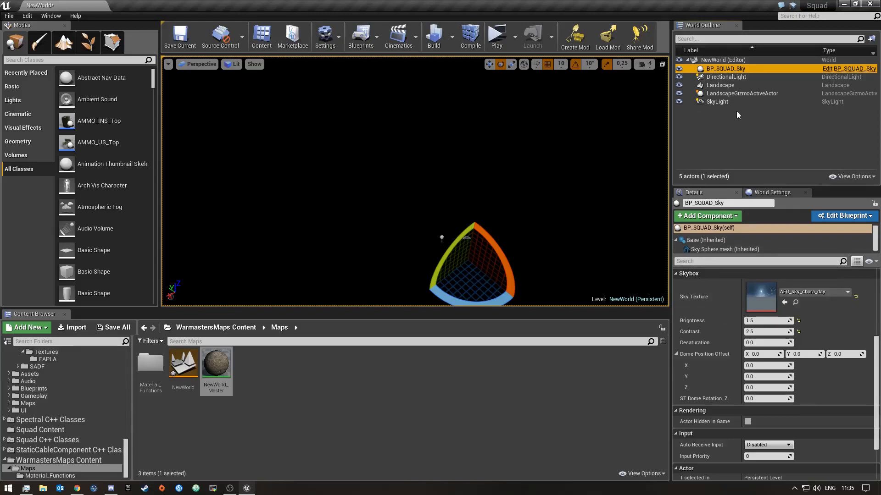
scroll(761, 326, up, 5)
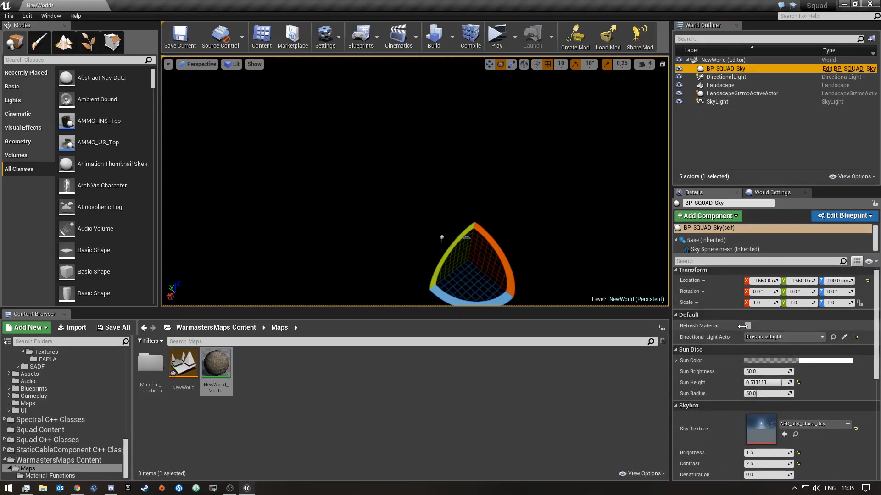
click(747, 325)
key(f)
drag(468, 210, 461, 210)
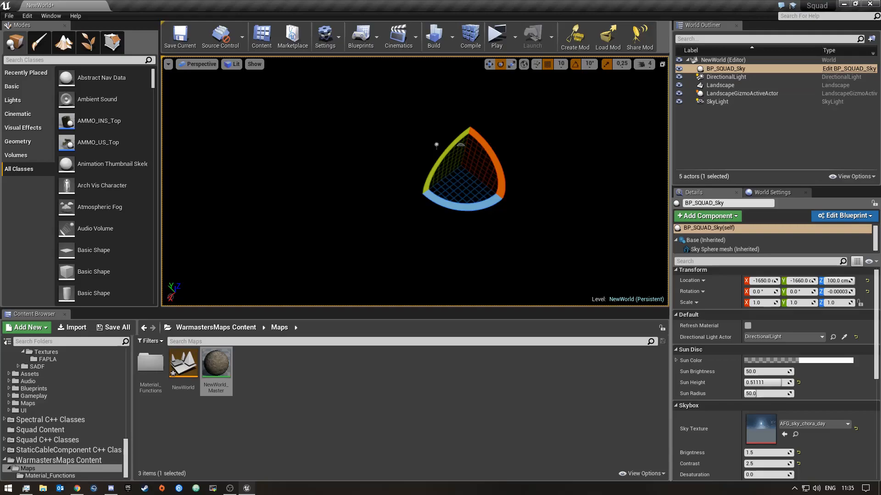
Rotate the DirectionalLight about the vertical axis to about -90° and refresh the BP_SQUAD_Sky material to check the sun disc
click(721, 78)
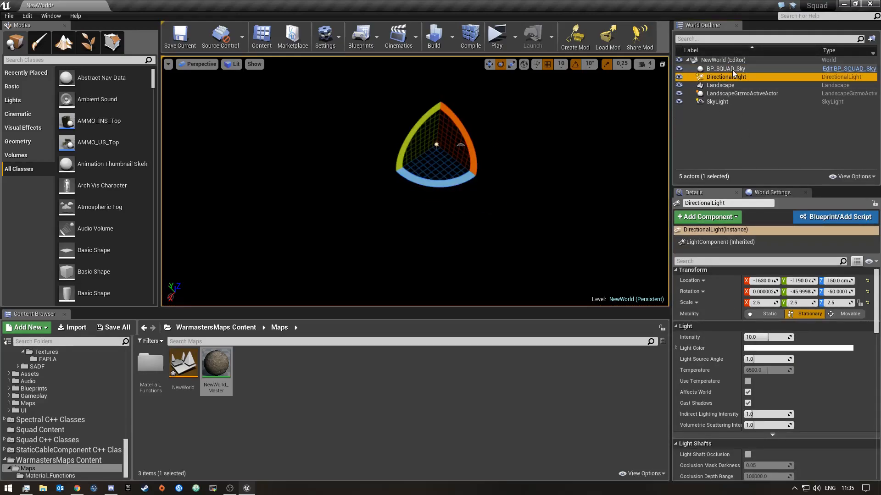
mouse_move(437, 182)
mouse_down()
mouse_move(413, 182)
mouse_move(428, 188)
mouse_up()
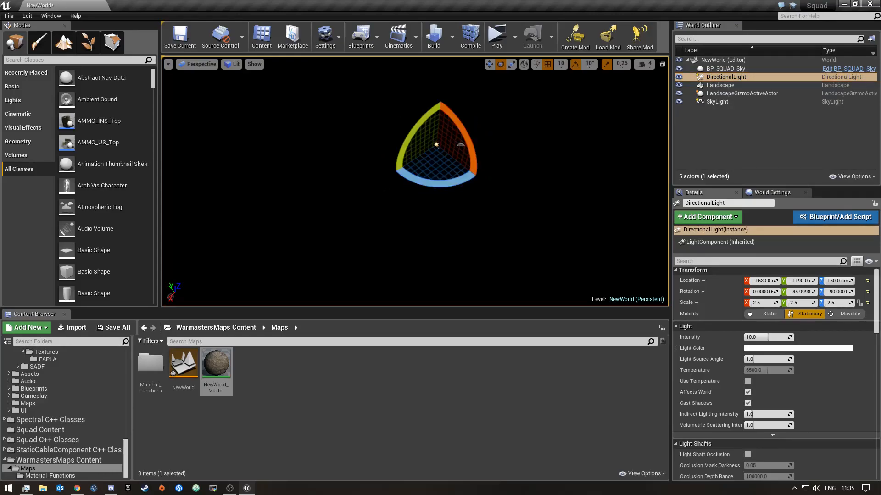
click(719, 68)
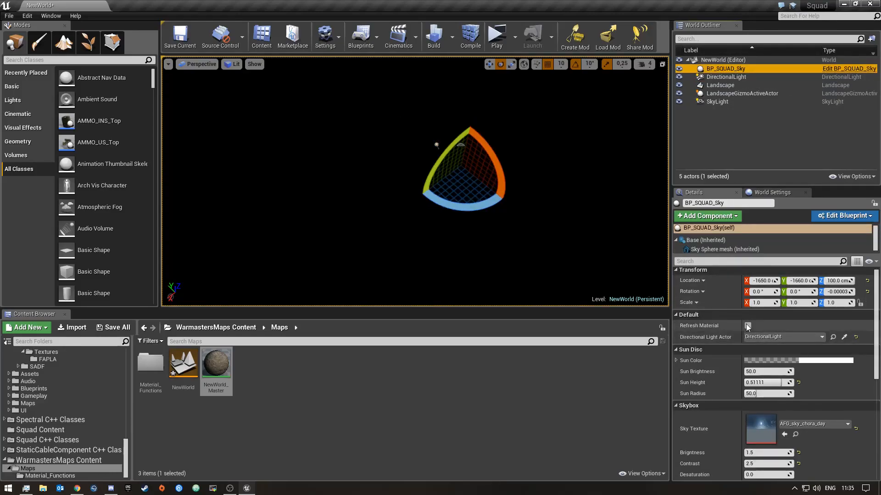
right_drag(415, 193, 323, 182)
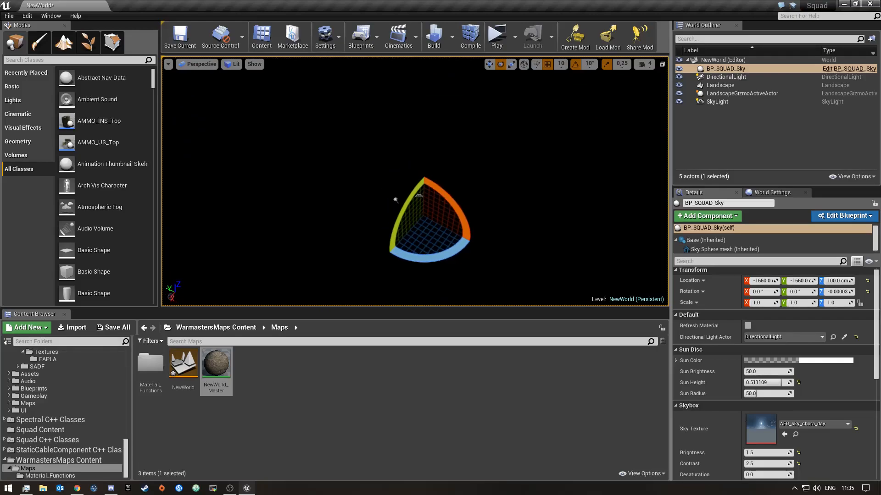
Tilt the DirectionalLight to a rotation of about -21.8°, -23.9°, -79° and refresh the BP_SQUAD_Sky material to check the lower sun disc
click(726, 77)
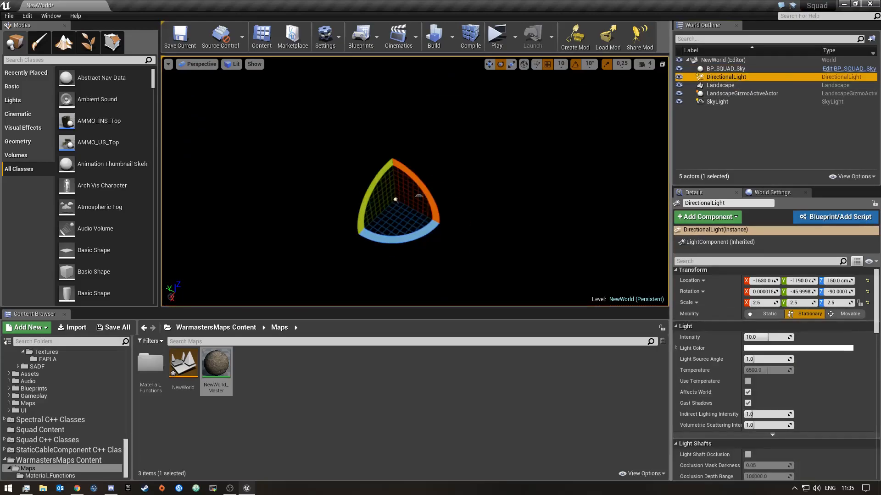
drag(426, 183, 426, 184)
drag(367, 225, 356, 236)
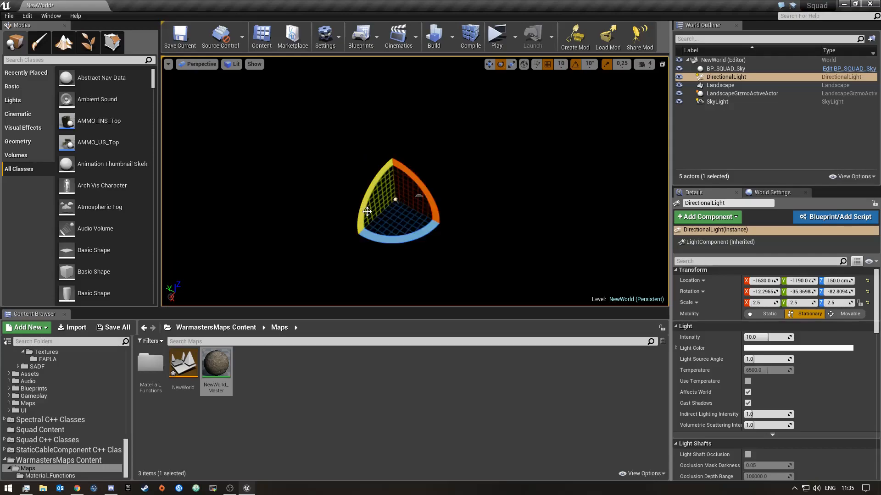
drag(435, 202, 436, 201)
drag(366, 205, 358, 229)
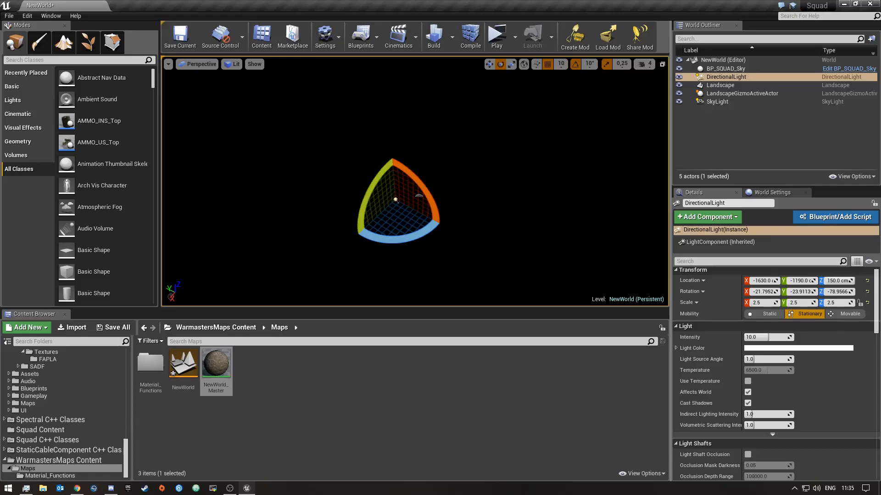
click(726, 68)
click(747, 325)
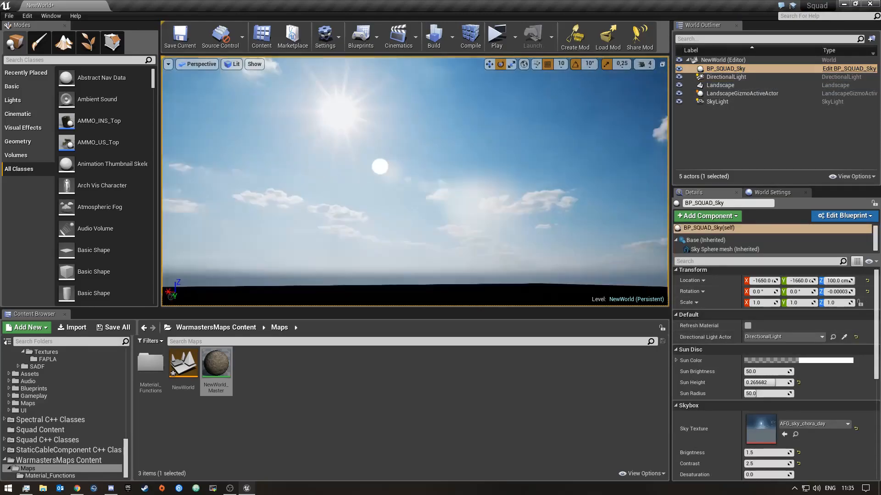
double_click(754, 68)
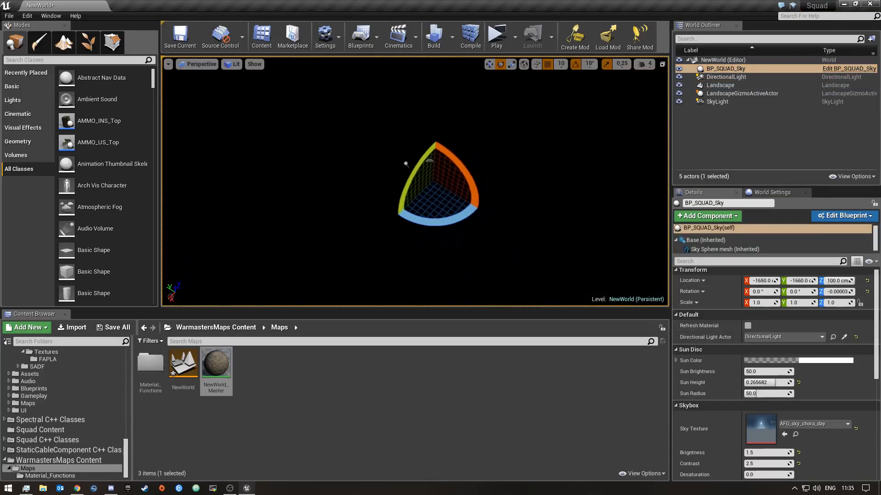
Tilt the DirectionalLight to a rotation of about -12.1°, -35.2°, -84.7° and refresh the BP_SQUAD_Sky material to compare both suns
click(740, 76)
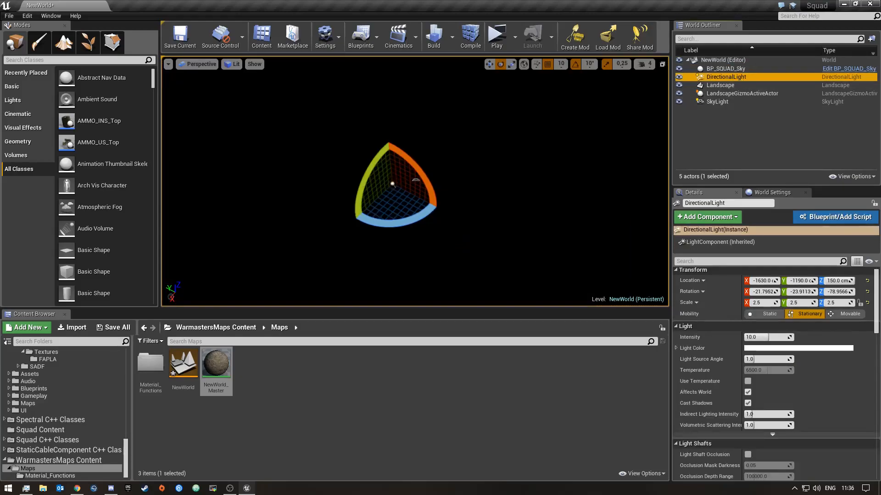
drag(389, 143, 389, 139)
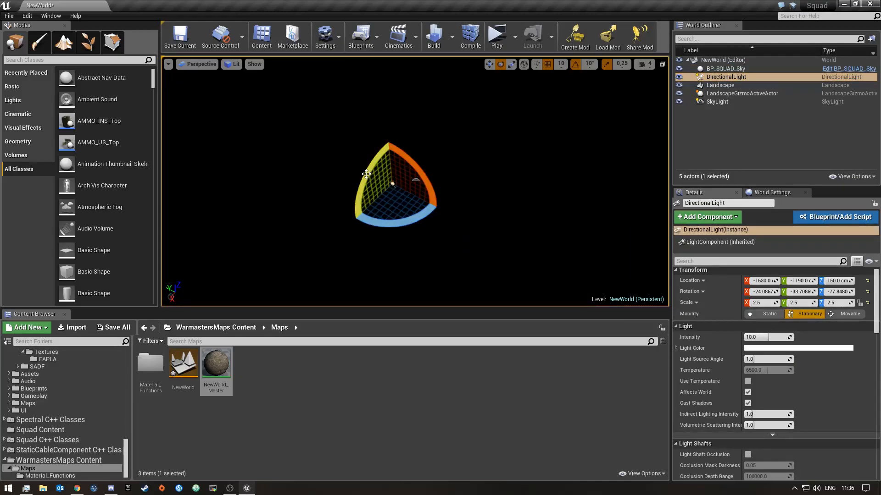
drag(367, 211, 354, 224)
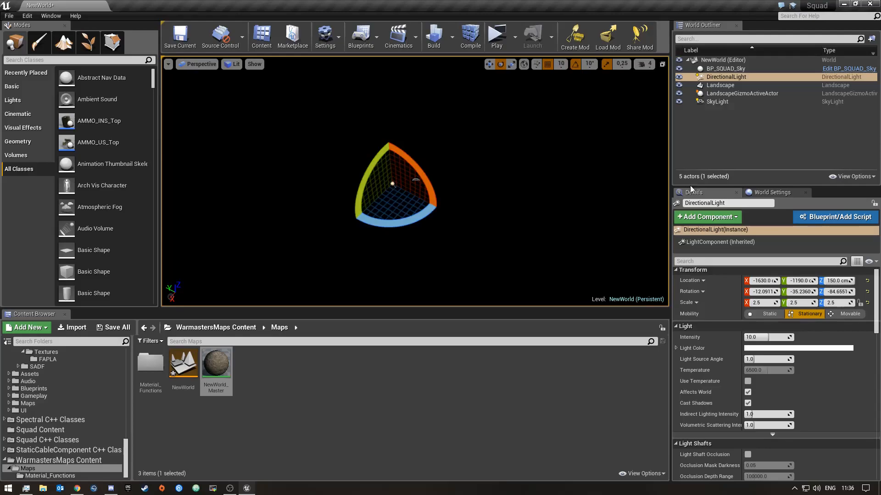
click(726, 69)
click(748, 325)
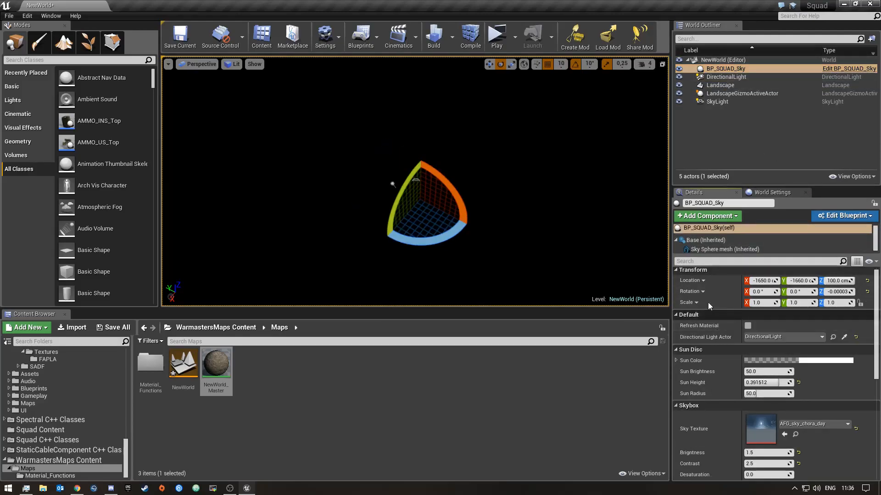
right_drag(415, 182, 516, 314)
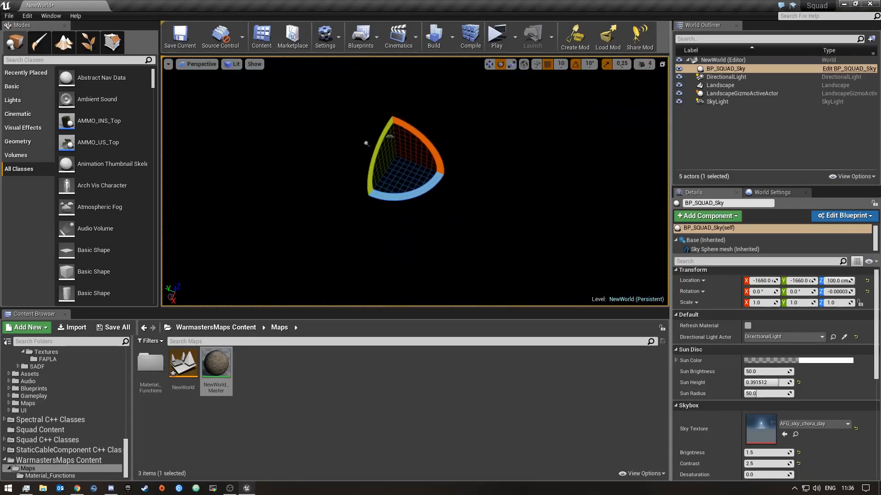
Turn off rotation snapping, finely rotate the DirectionalLight about the vertical axis onto the texture's sun, and refresh the BP_SQUAD_Sky material
click(749, 78)
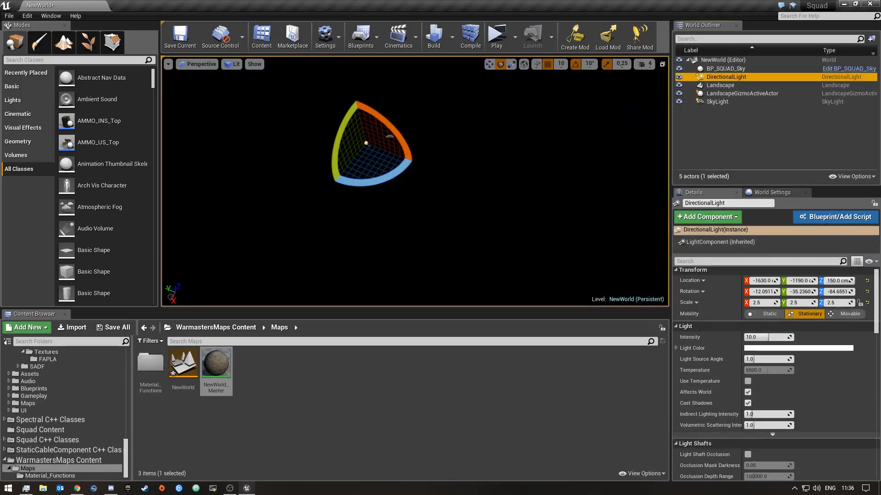
click(576, 65)
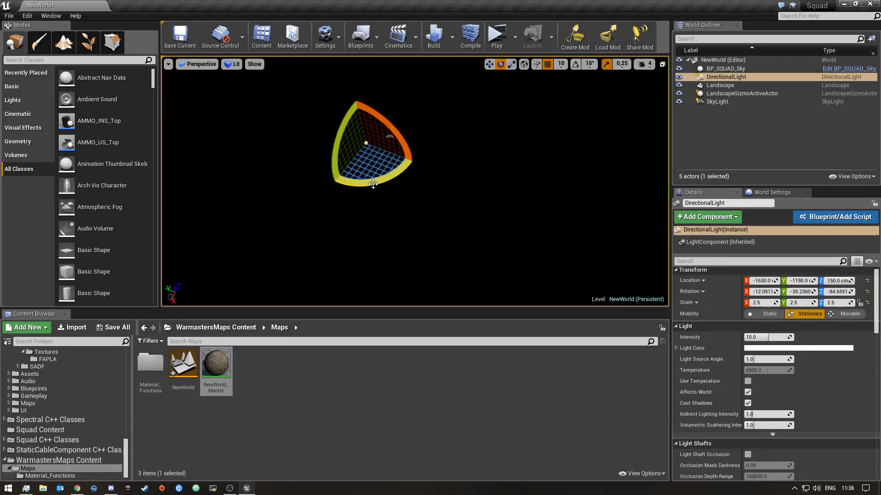
drag(373, 184, 375, 187)
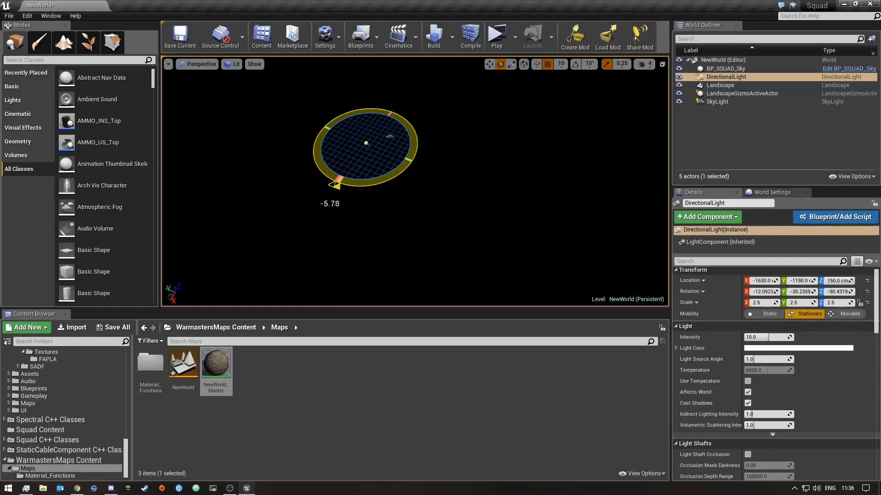
drag(374, 184, 375, 185)
click(726, 68)
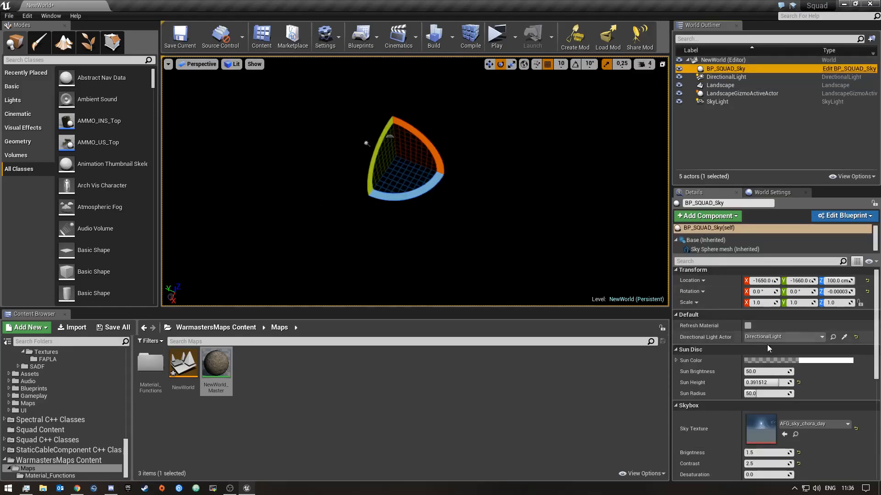
click(747, 326)
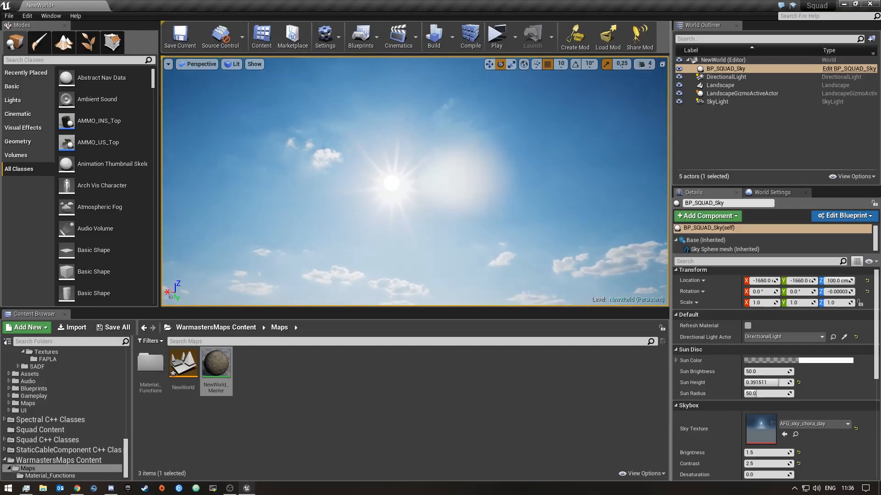
right_drag(416, 181, 520, 242)
right_drag(414, 150, 418, 140)
Turn rotation snapping back on and look around the sky and the level
click(573, 67)
mouse_move(531, 130)
right_down()
mouse_move(514, 110)
mouse_move(530, 130)
right_up()
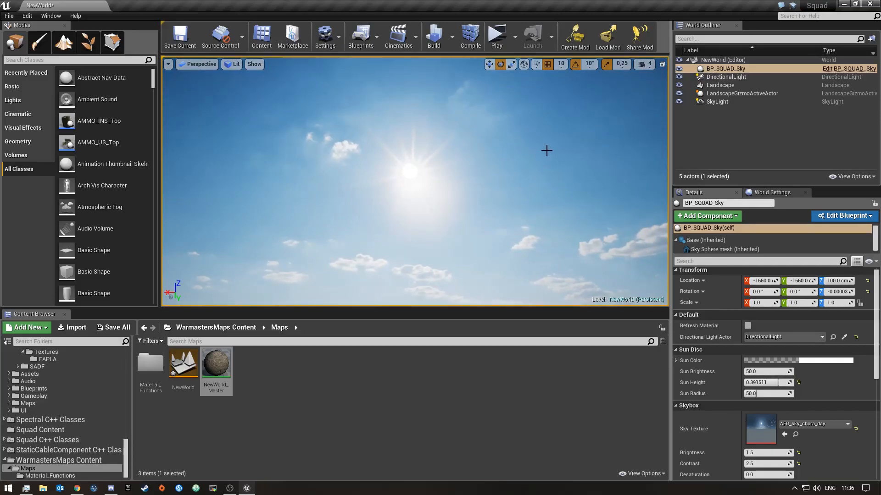
right_drag(572, 207, 665, 296)
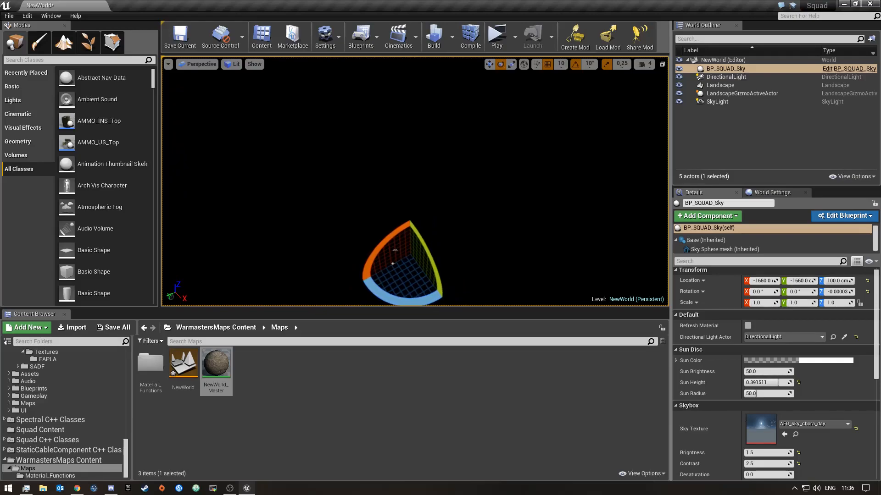
Switch to landscape painting and bring up the target layers such as Soil, Dead_Grass and Rock
click(63, 43)
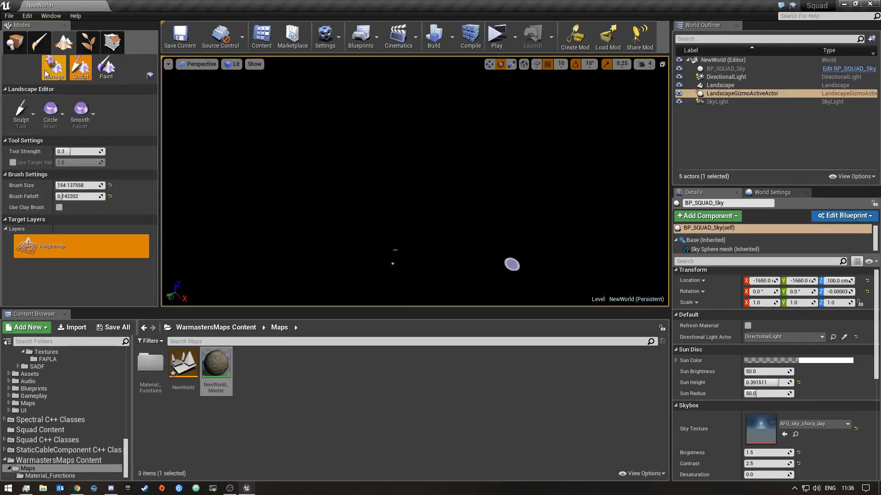
click(38, 43)
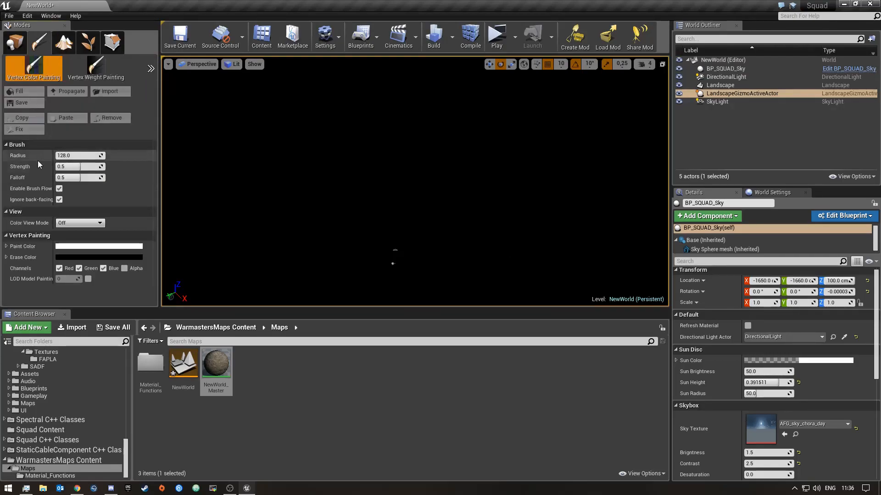
click(86, 44)
click(63, 42)
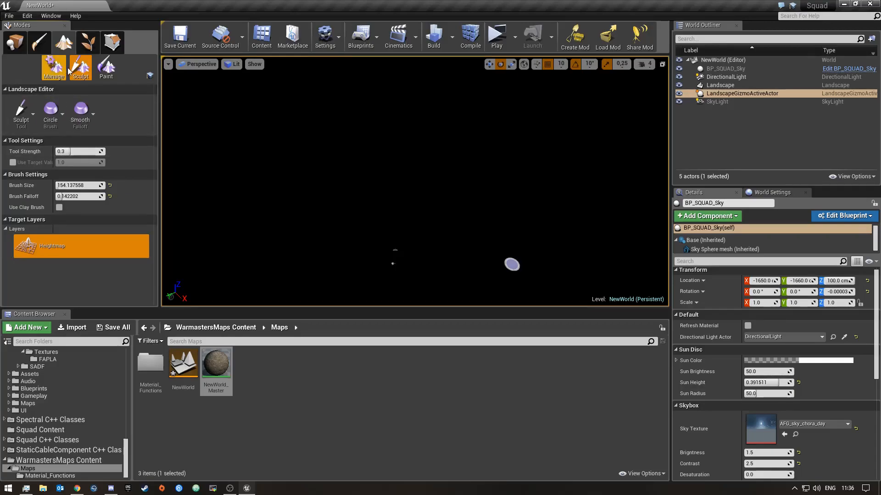
click(106, 68)
scroll(142, 226, down, 3)
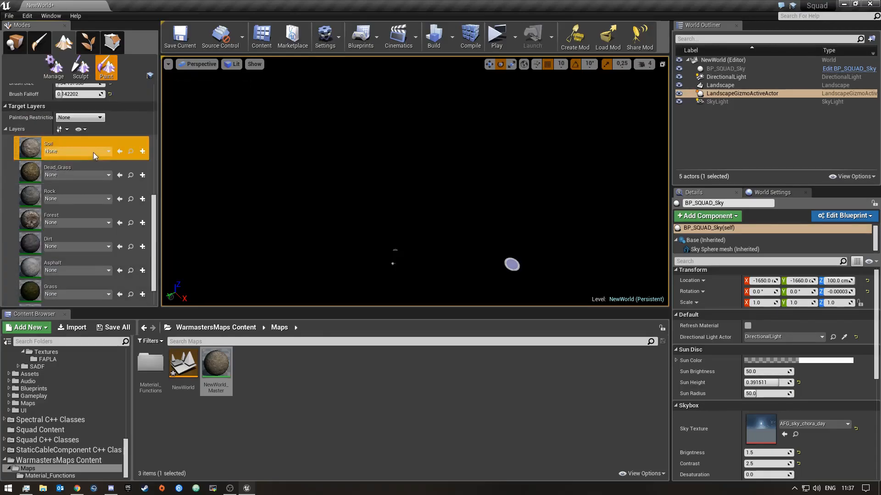
Create a weight-blended layer info named Soil_LayerInfo for the Soil layer in the NewWorld_sharedassets folder
click(142, 151)
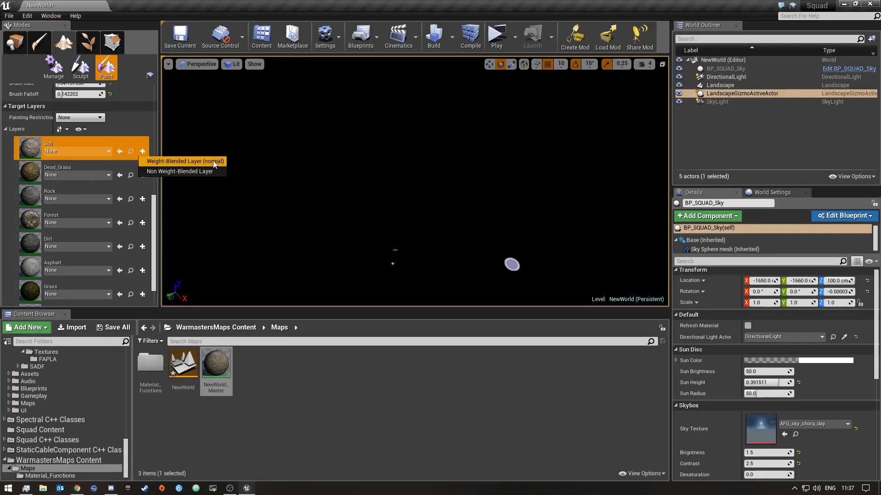
click(191, 161)
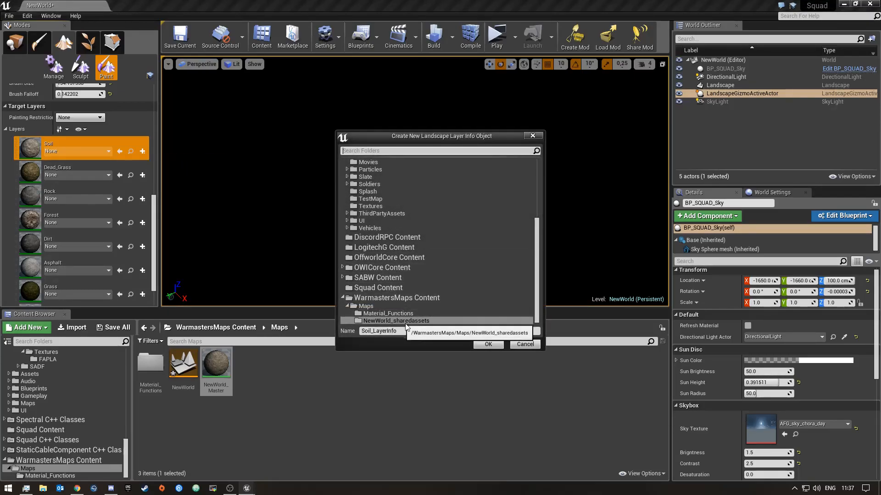
click(488, 345)
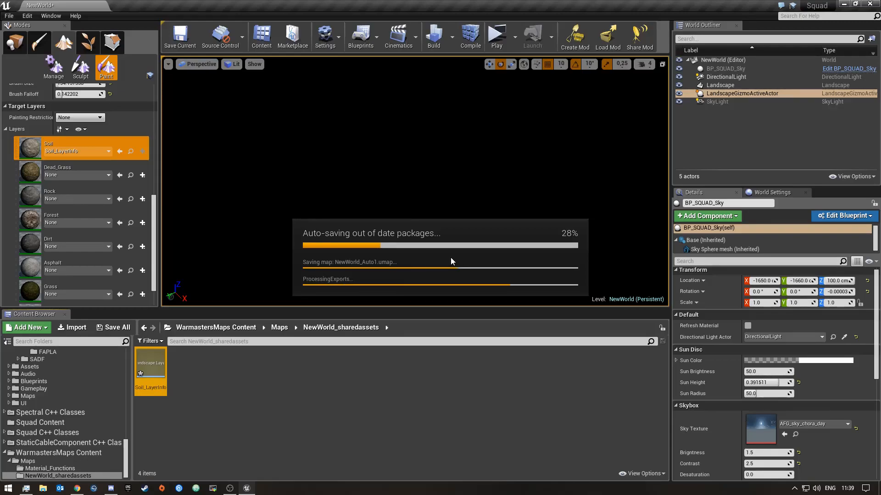
right_drag(367, 228, 368, 248)
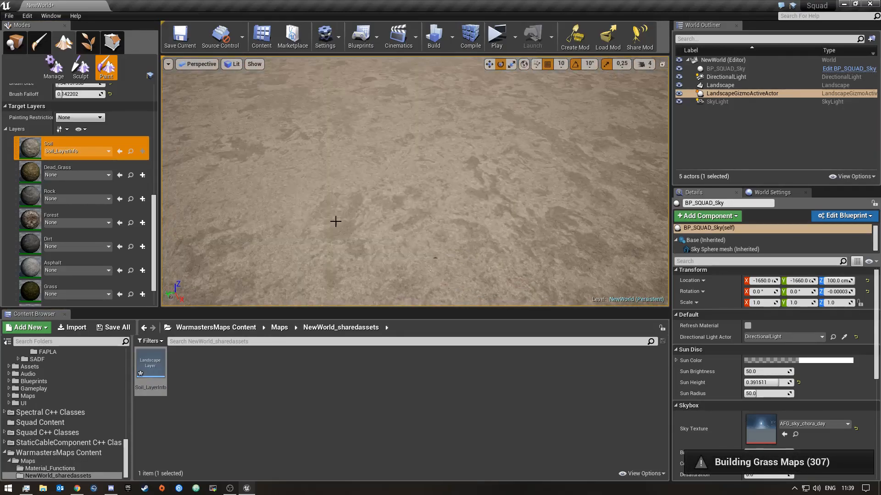
Create weight-blended layer infos for the Dead_Grass, Rock and Forest layers in NewWorld_sharedassets, keeping the suggested names
click(143, 175)
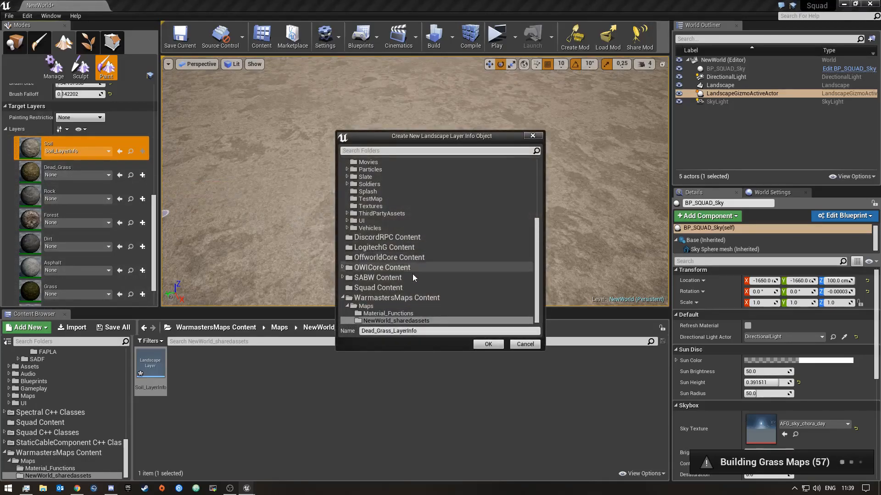
click(487, 342)
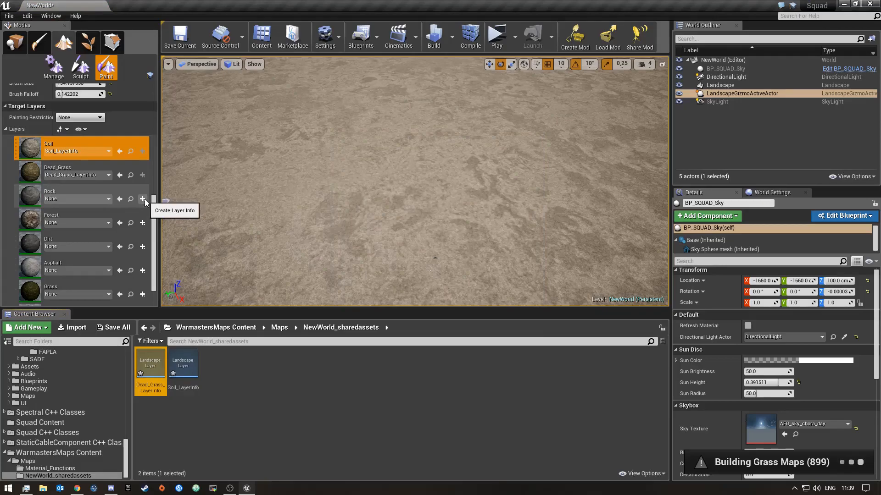
click(143, 199)
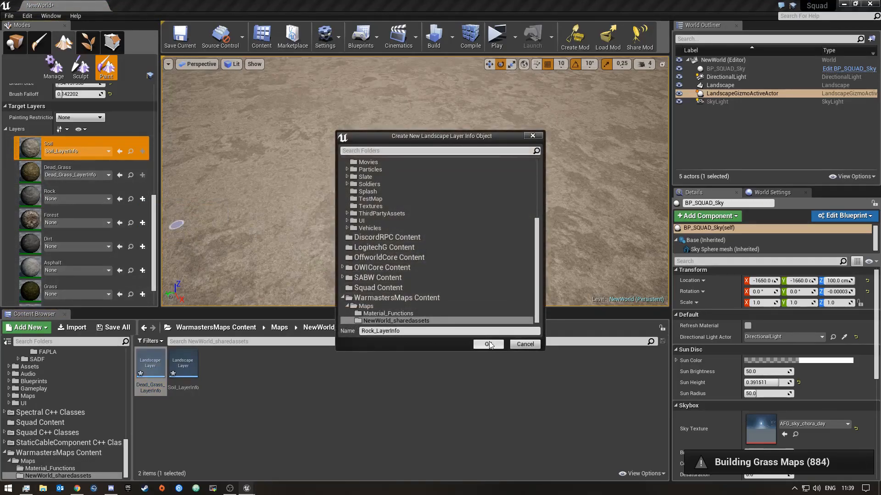
key(Escape)
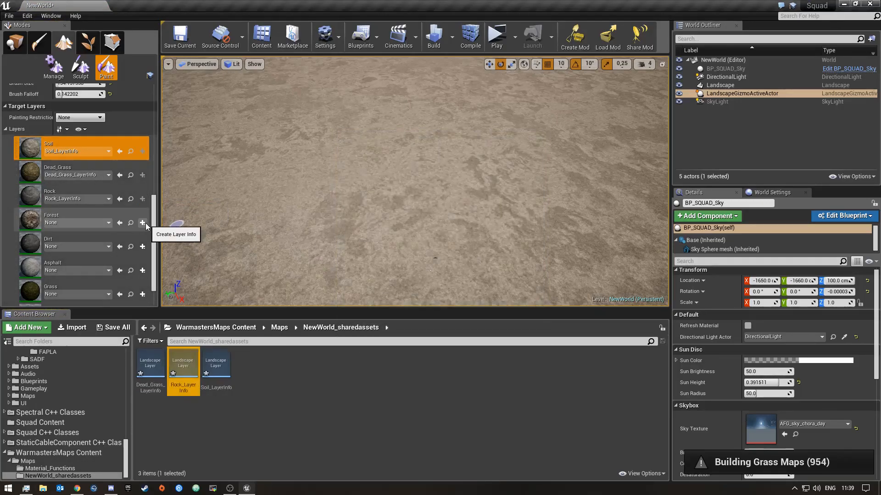
click(143, 223)
click(166, 237)
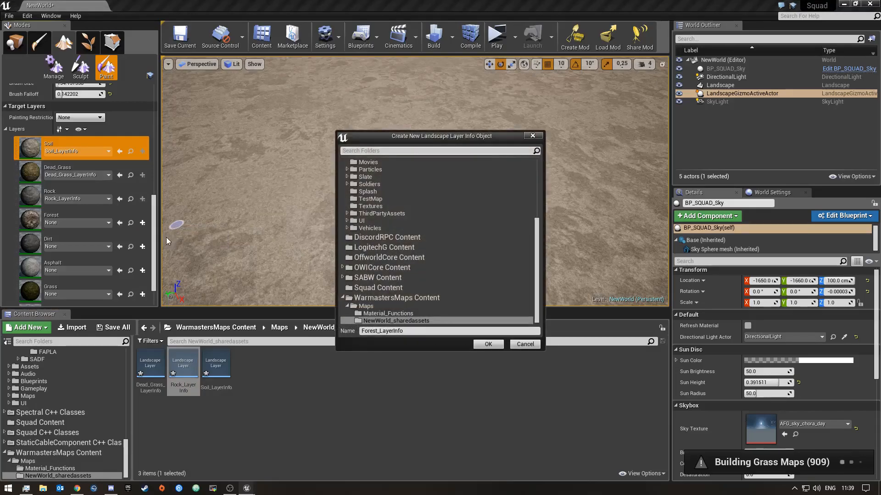
click(488, 345)
Create weight-blended layer infos for the Dirt and Asphalt layers in NewWorld_sharedassets, keeping the suggested names
scroll(132, 203, down, 1)
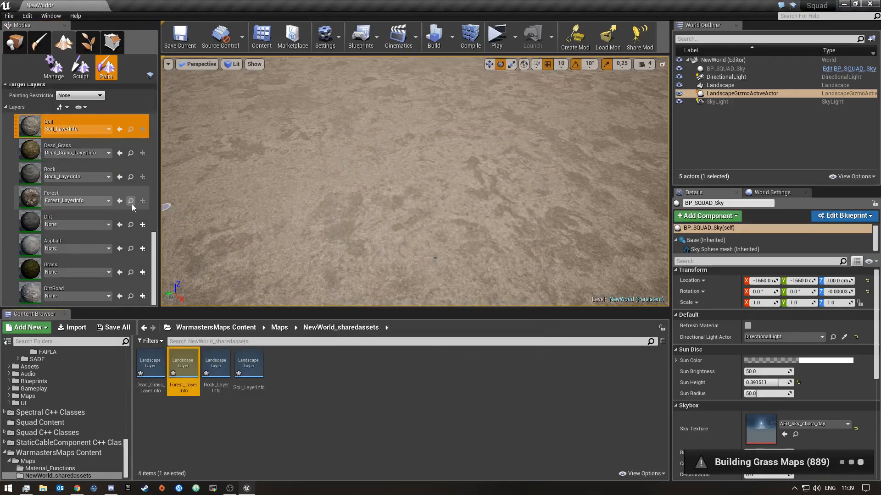
click(143, 225)
click(185, 235)
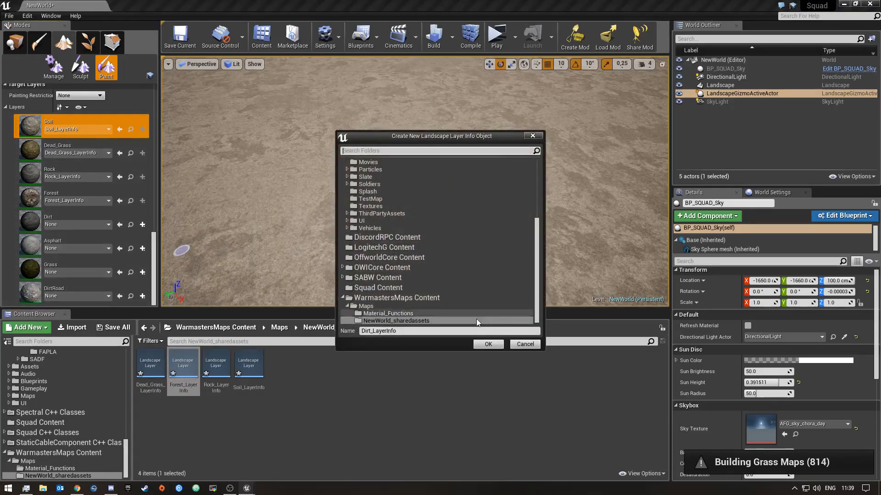
click(478, 344)
click(142, 249)
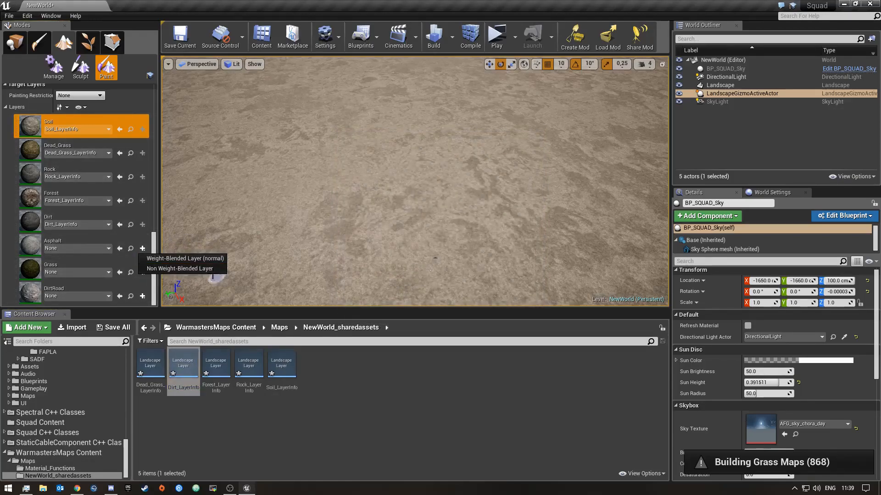
click(202, 258)
click(488, 344)
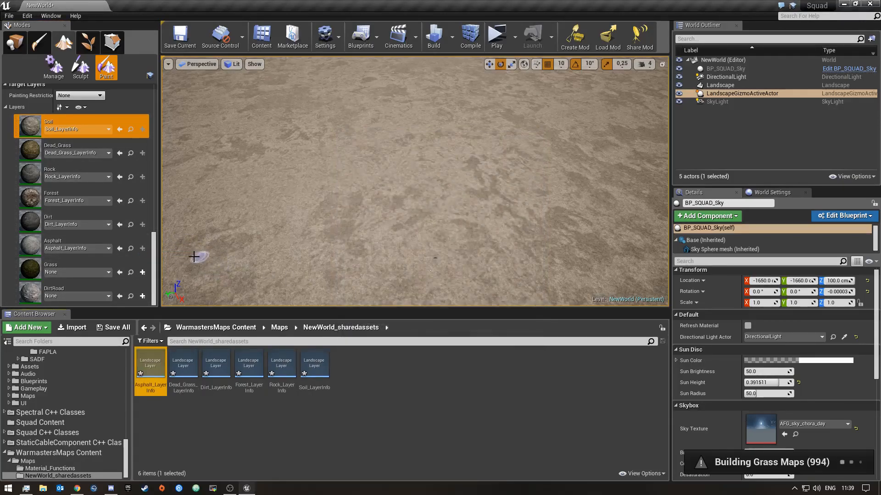
Create weight-blended layer infos for the Grass and DirtRoad layers in NewWorld_sharedassets, keeping the suggested names
click(143, 272)
click(193, 283)
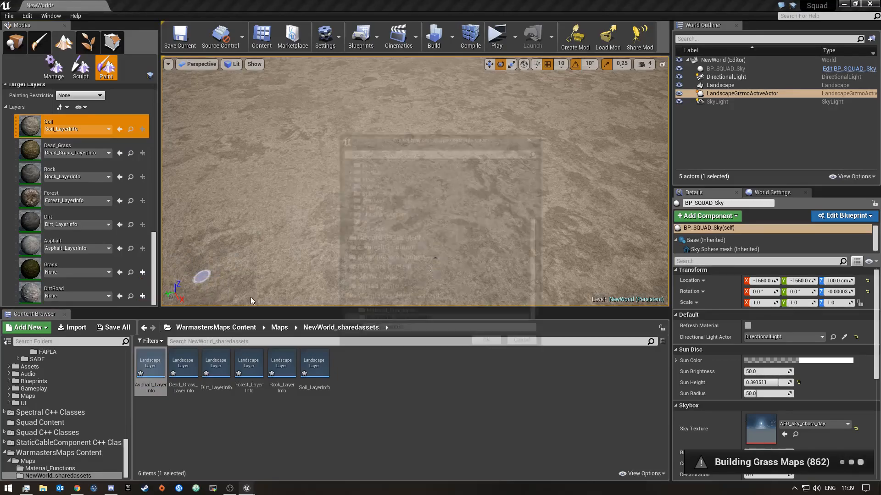
click(488, 344)
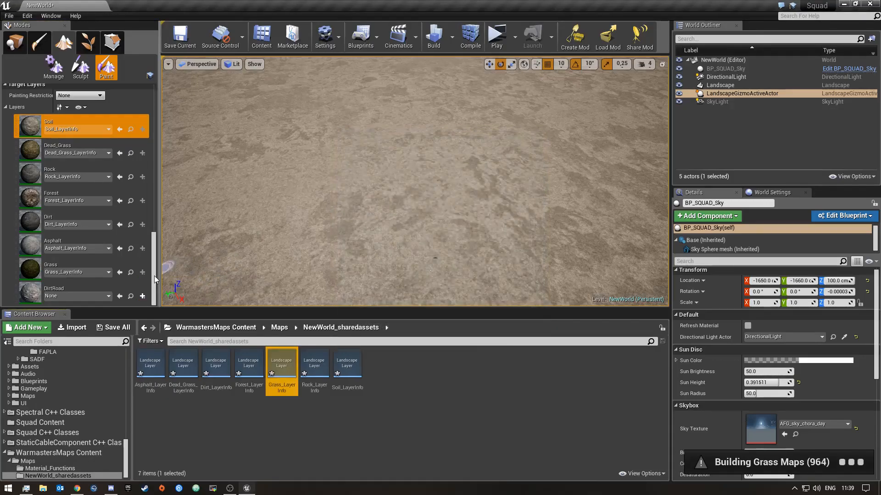
click(143, 296)
click(195, 310)
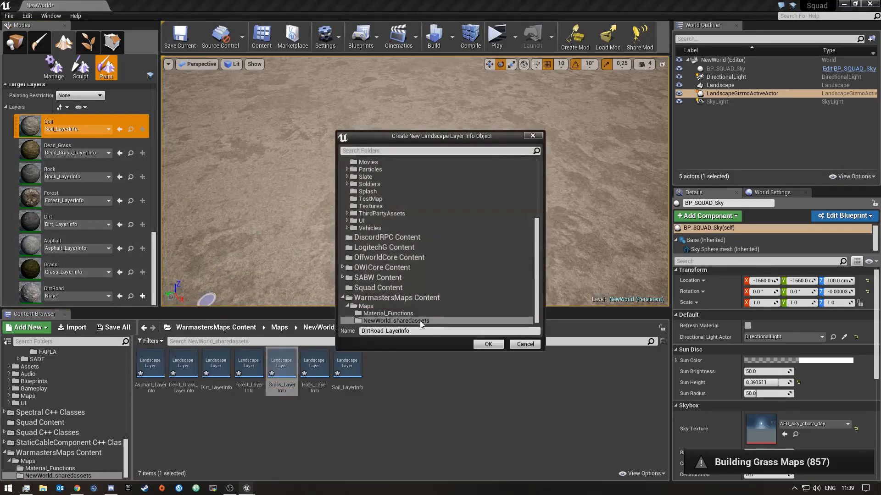
click(481, 343)
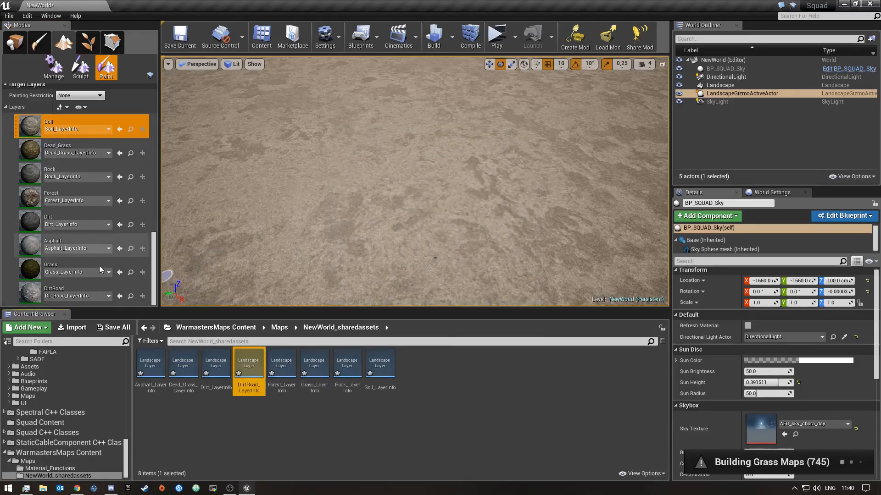
Search all placeable classes for "Spaw", place a BP_ForwardBaseSpawn on the landscape near the lights and switch to the move gizmo
mouse_move(332, 266)
right_down()
mouse_move(333, 206)
mouse_move(332, 303)
mouse_move(332, 215)
mouse_move(508, 220)
mouse_move(508, 239)
right_up()
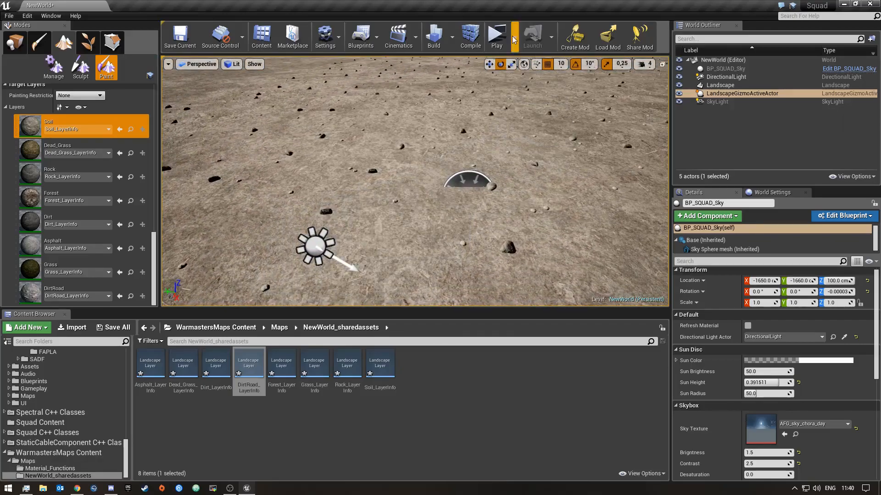
click(15, 42)
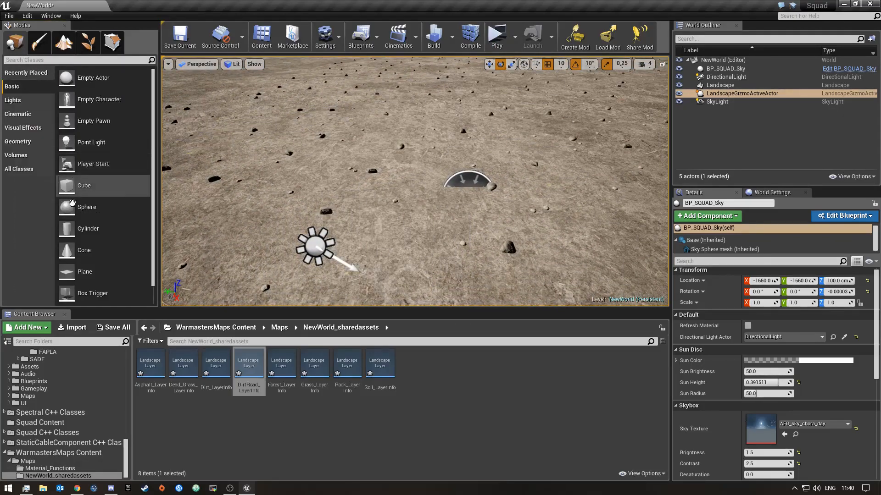
click(26, 172)
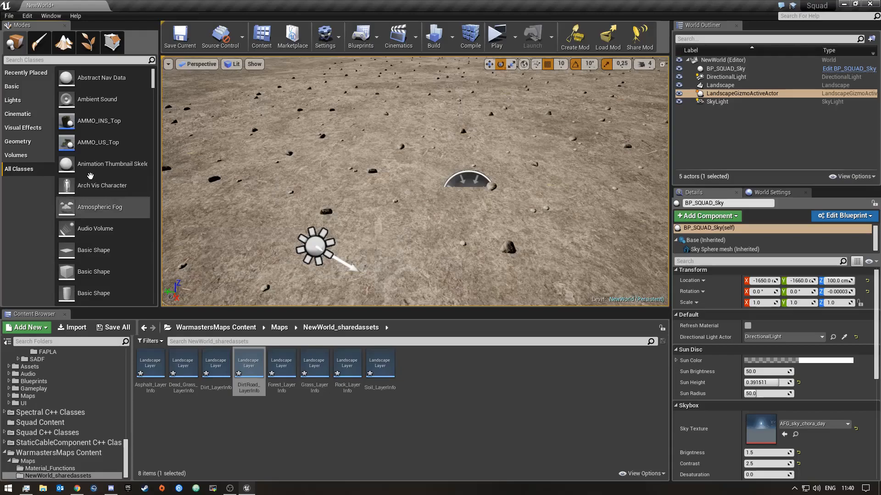
click(59, 60)
text(Sp)
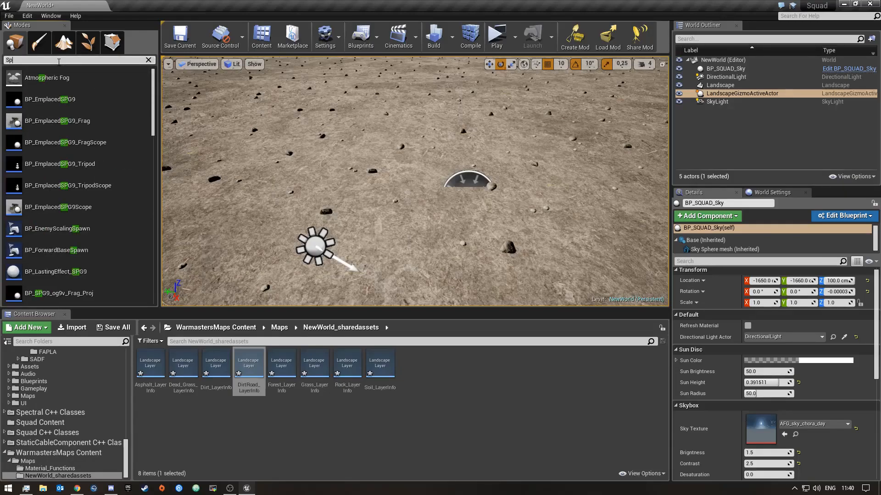
text(aw)
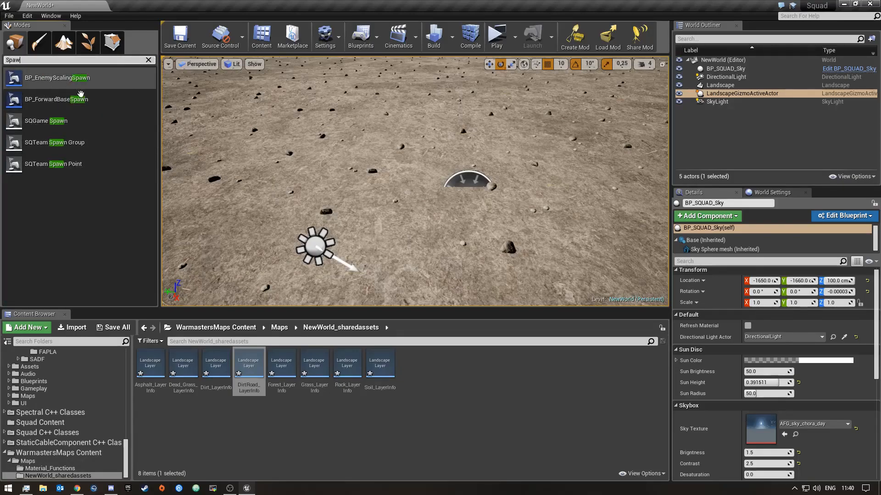
drag(81, 98, 399, 172)
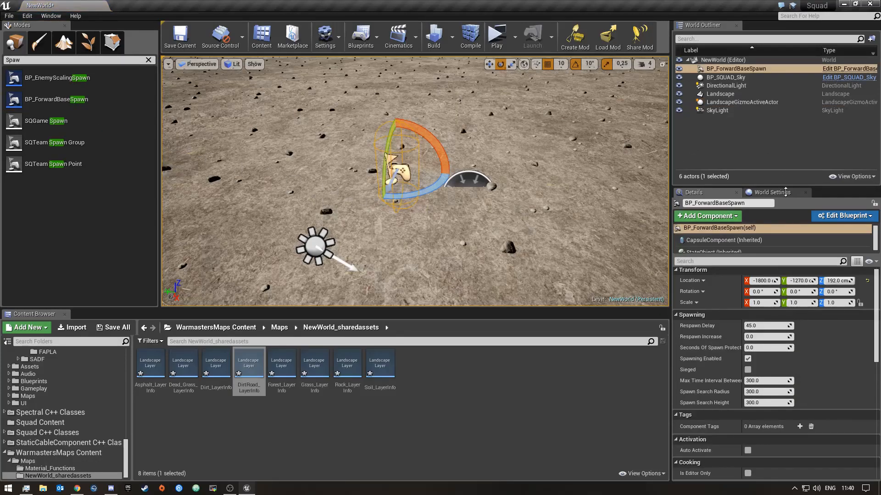
key(w)
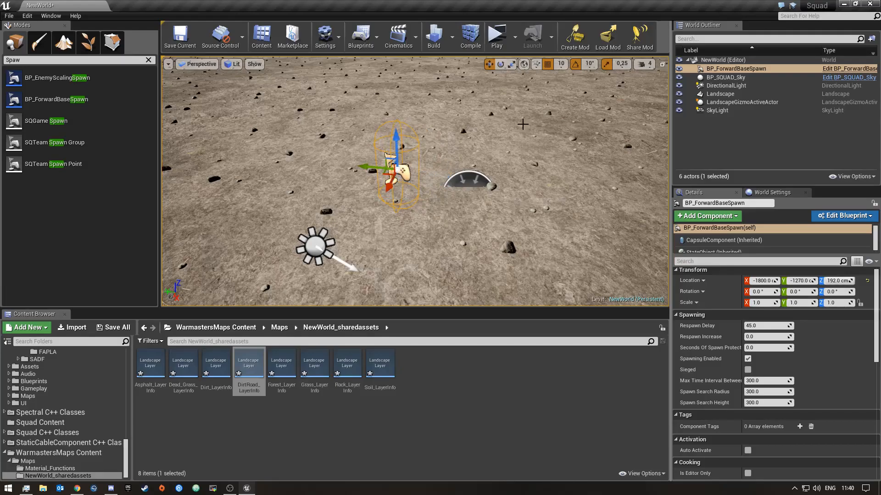
In the world's team settings, set Team One Info Class to BP_TeamInfo_USA and Team Two Info Class to BP_TeamInfo_MIL
click(772, 193)
scroll(748, 282, down, 10)
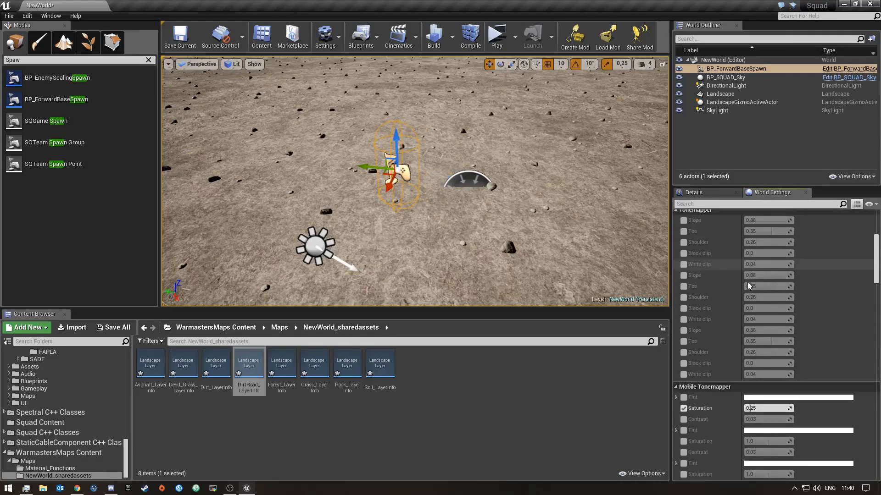
scroll(747, 282, down, 15)
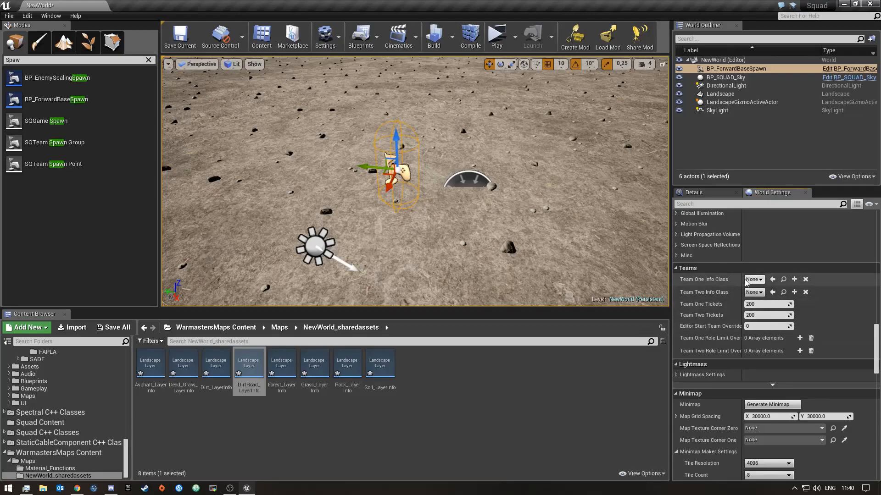
drag(742, 280, 765, 279)
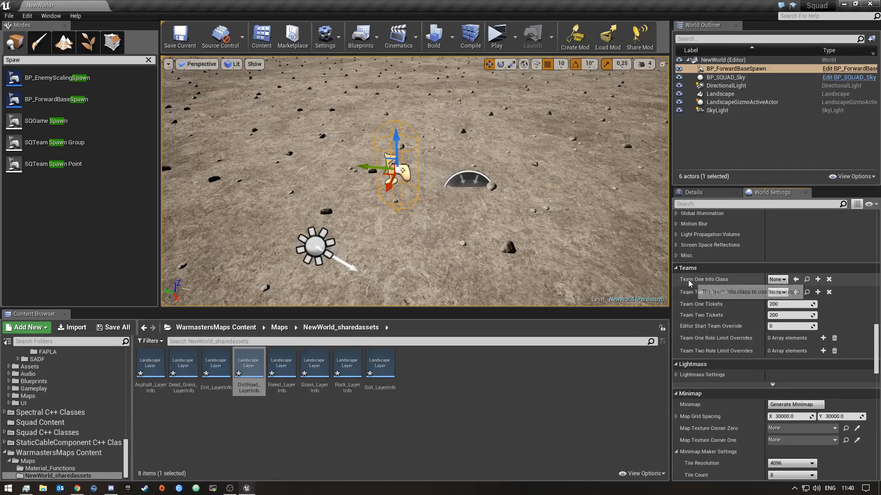
click(783, 280)
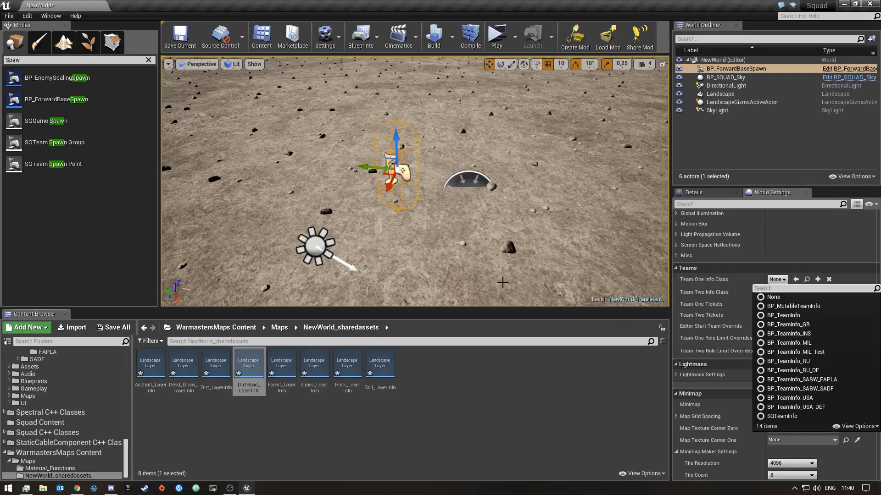
click(811, 398)
click(779, 293)
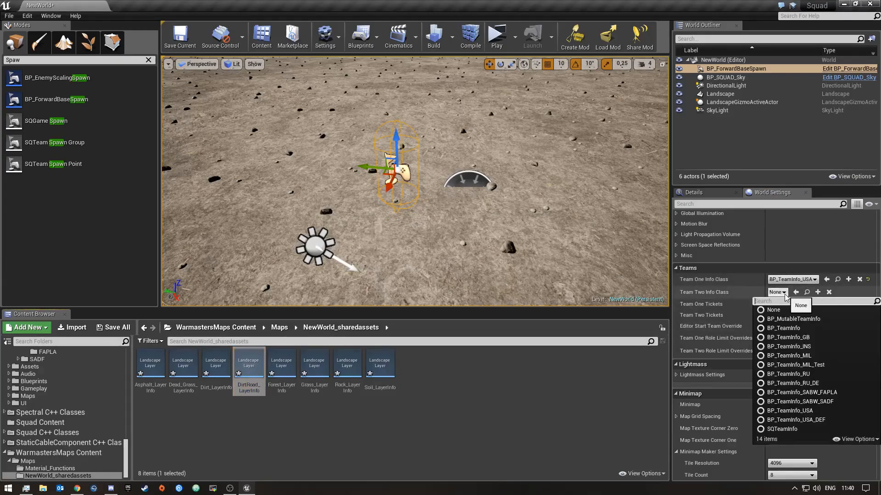
click(820, 358)
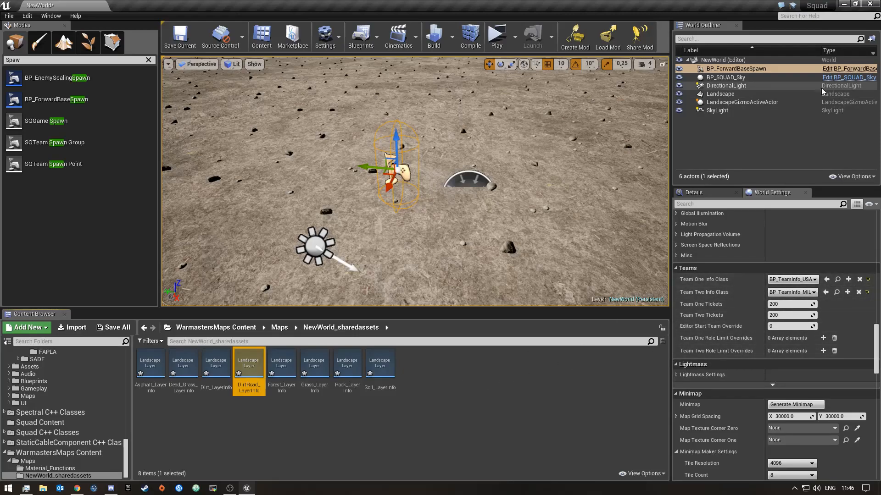
Assign the placed BP_ForwardBaseSpawn to Team One
click(736, 69)
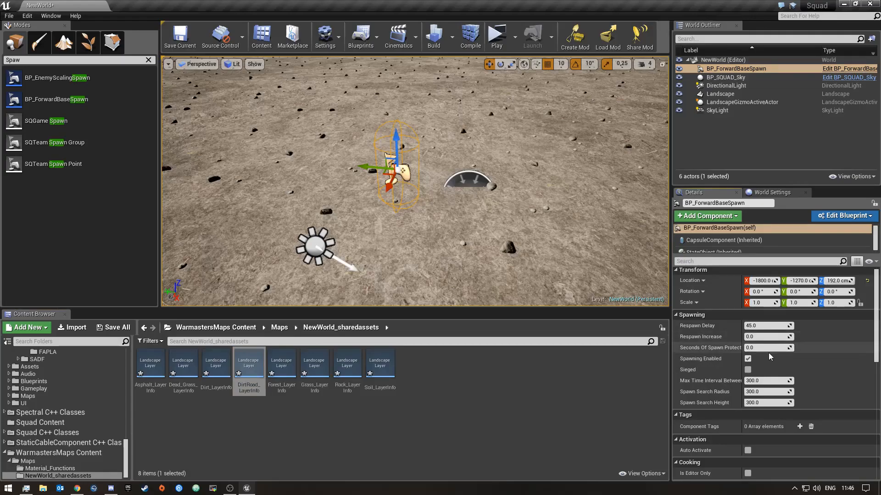
scroll(769, 354, down, 8)
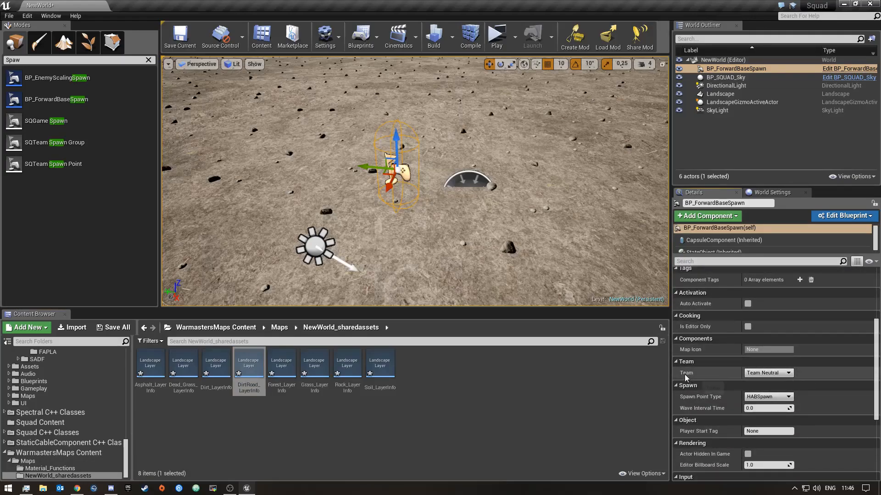
click(770, 374)
click(752, 387)
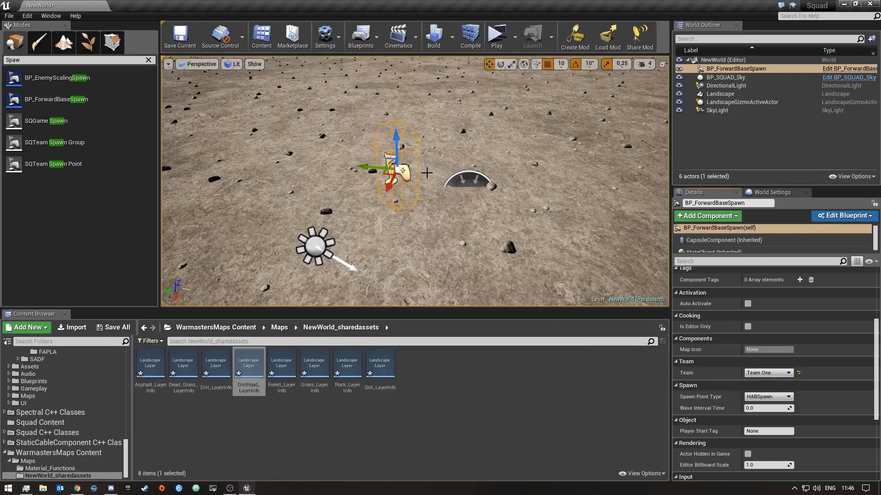
Duplicate the BP_ForwardBaseSpawn a short distance away on the landscape and assign the copy to Team Two
right_drag(411, 173, 409, 172)
alt+drag(407, 172, 217, 156)
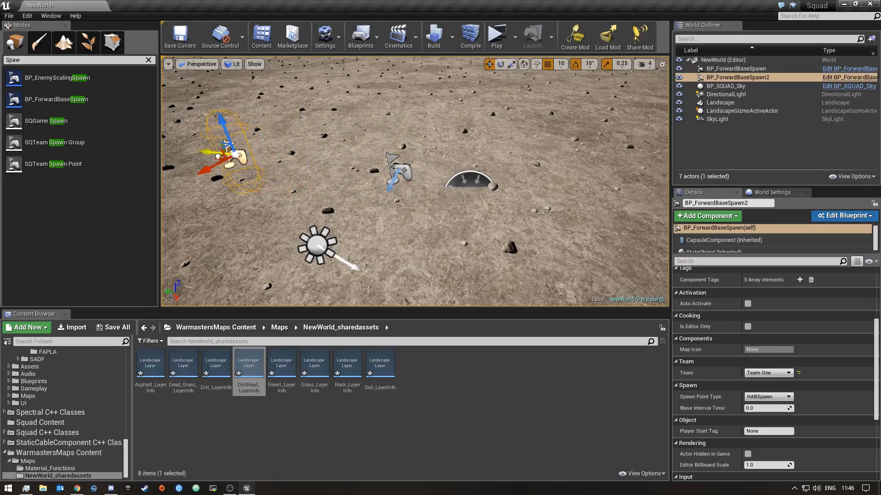
click(766, 374)
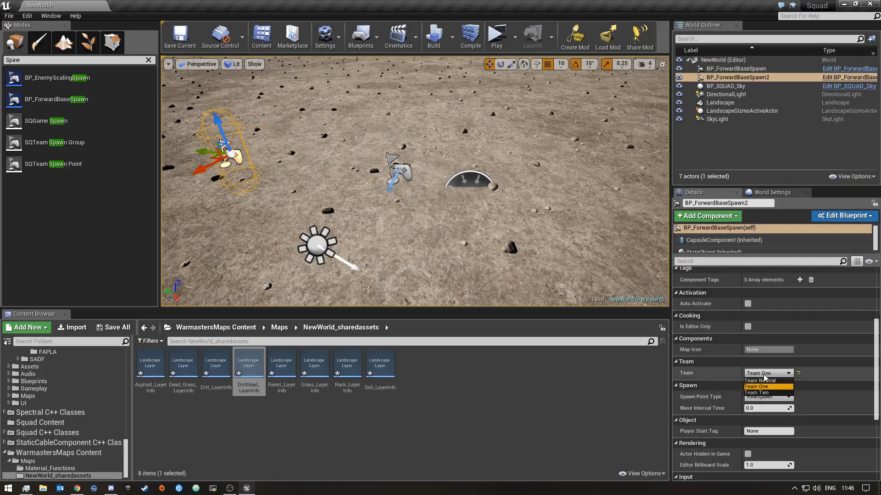
click(766, 393)
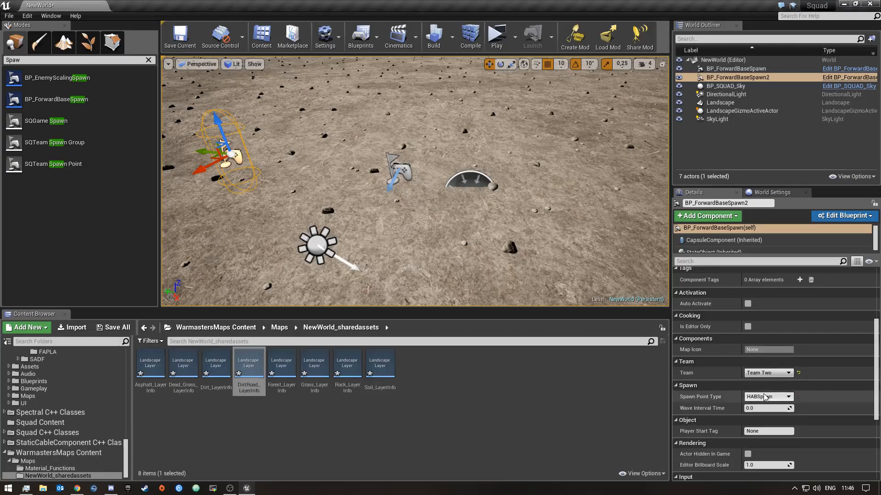
click(399, 172)
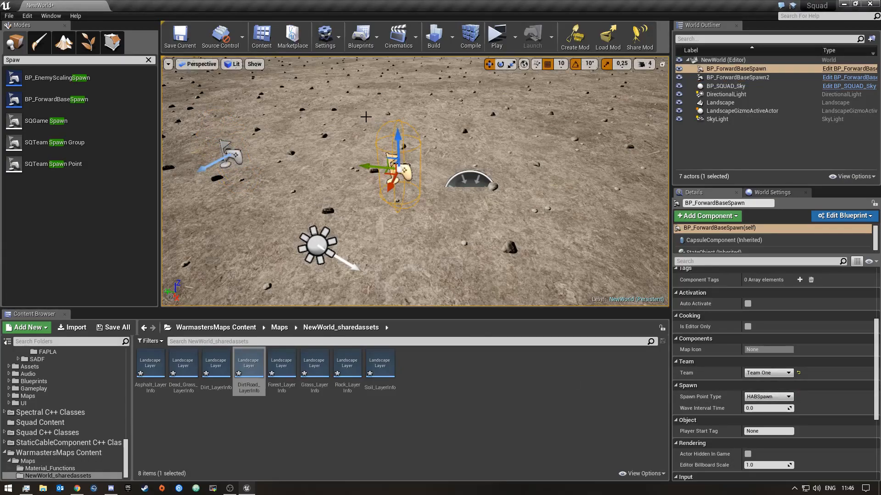
Play the level in a new editor window and continue into deployment with the United States Army
click(515, 36)
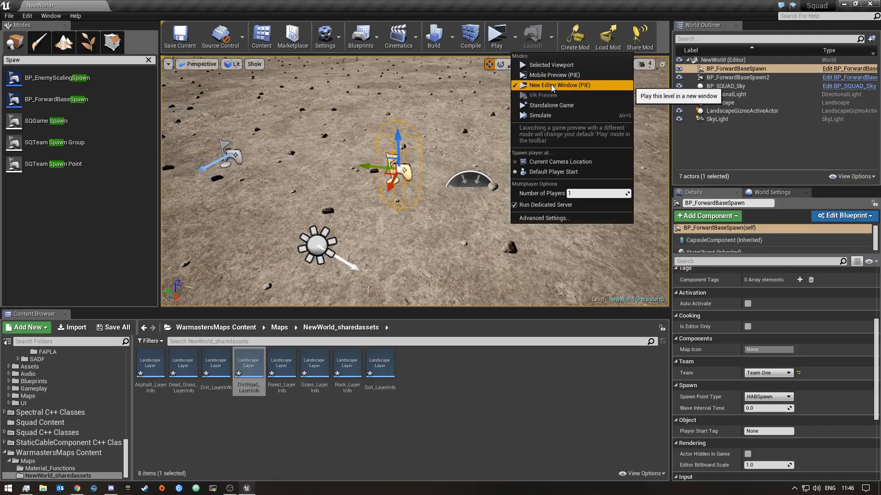
click(499, 41)
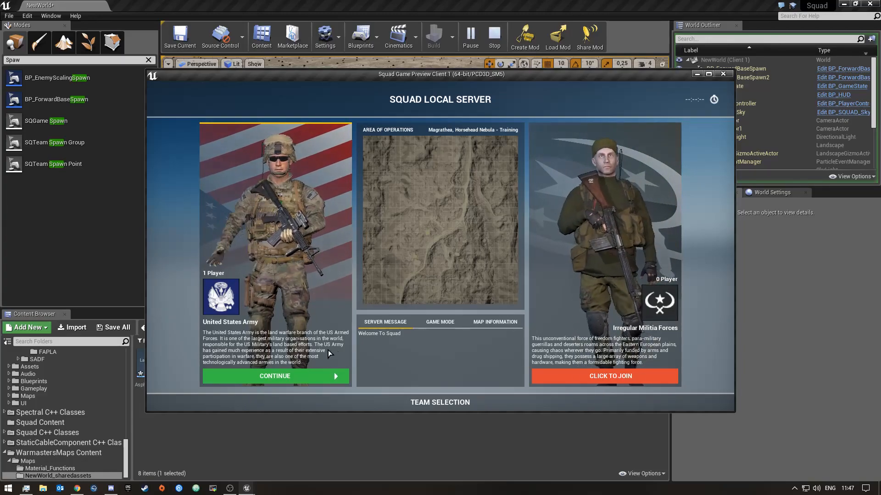
click(276, 375)
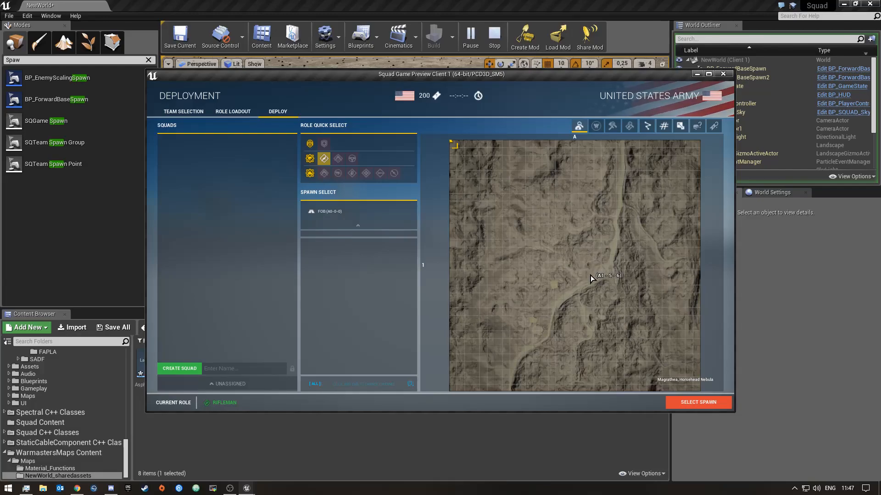
Create a squad, view its role loadout, spawn at the FOB to test the map, and end the play session
click(169, 369)
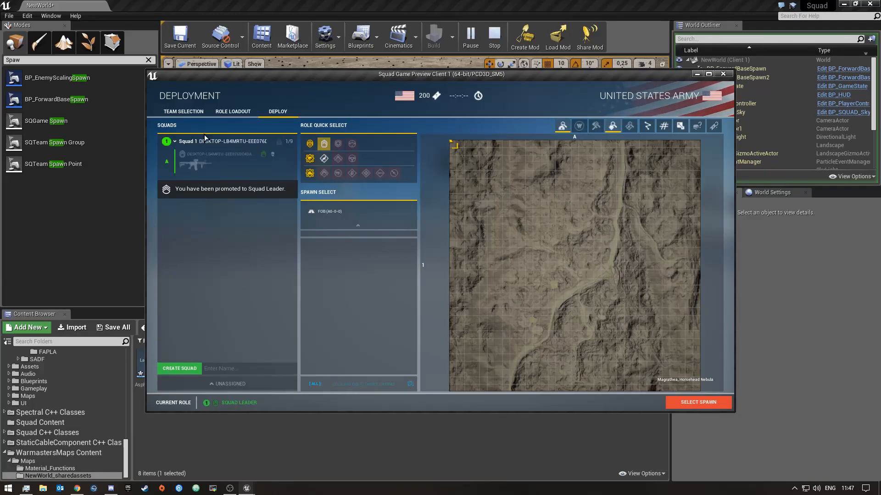
click(233, 112)
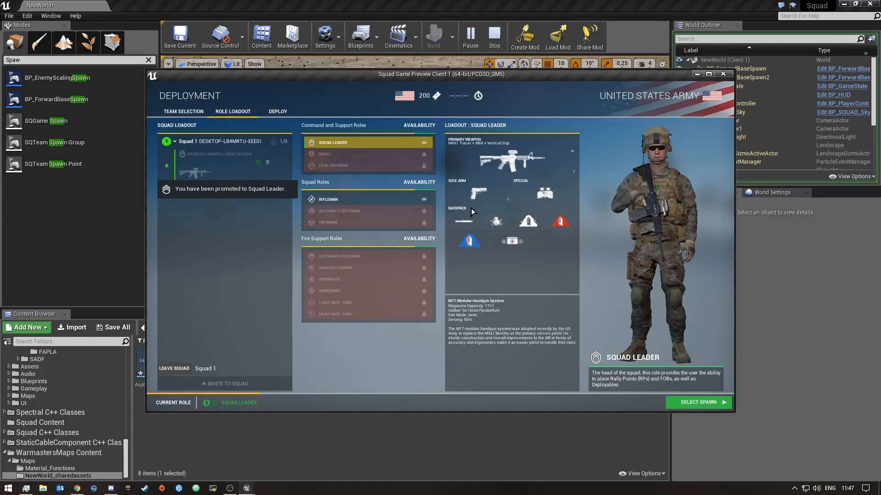
click(277, 112)
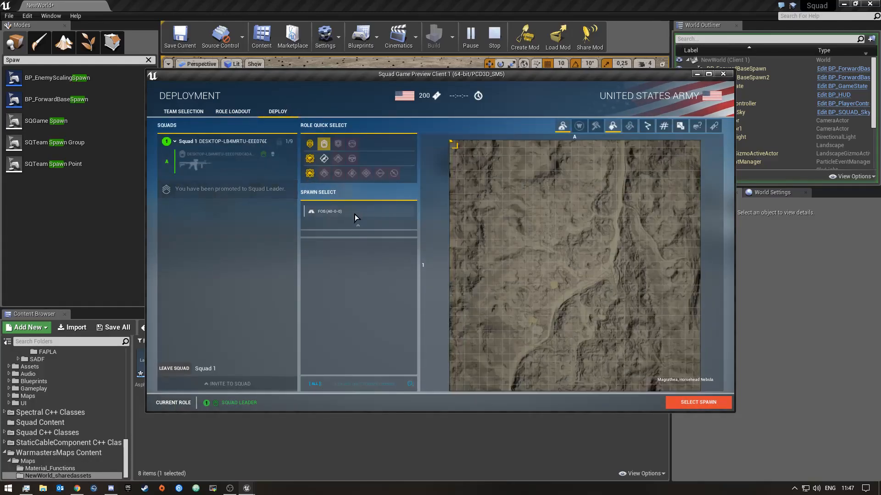
click(326, 212)
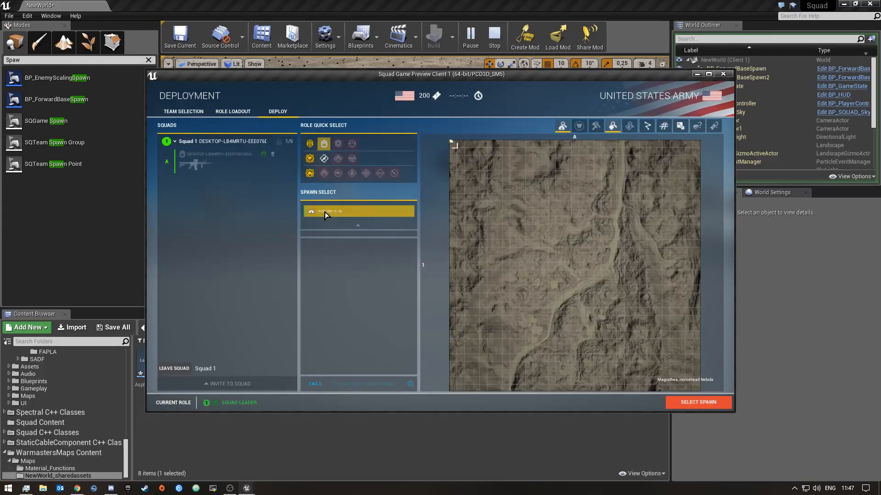
click(622, 397)
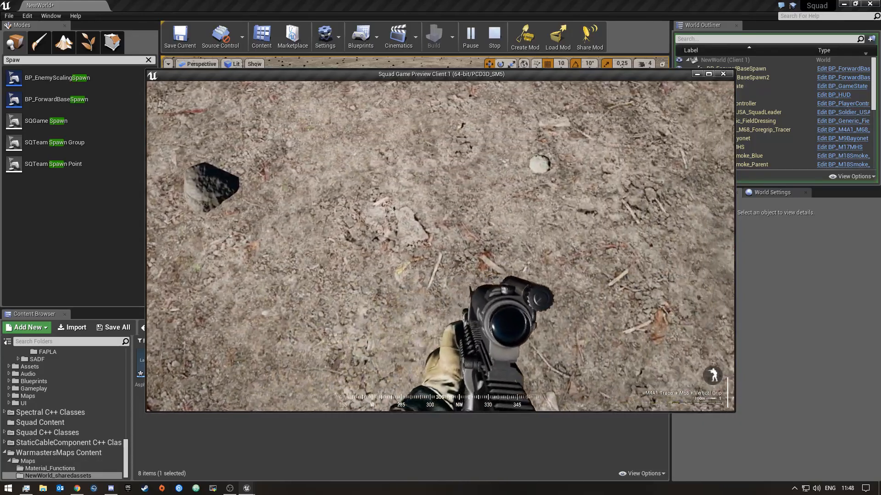
key(Escape)
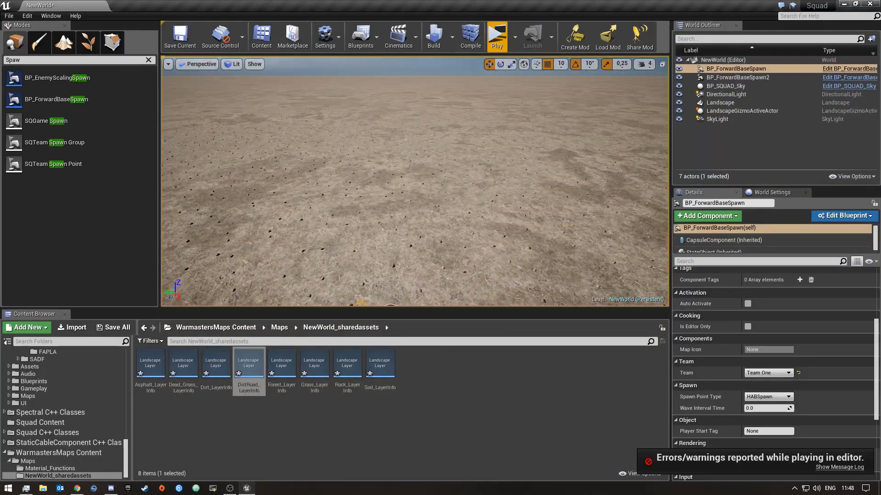
right_drag(415, 183, 451, 165)
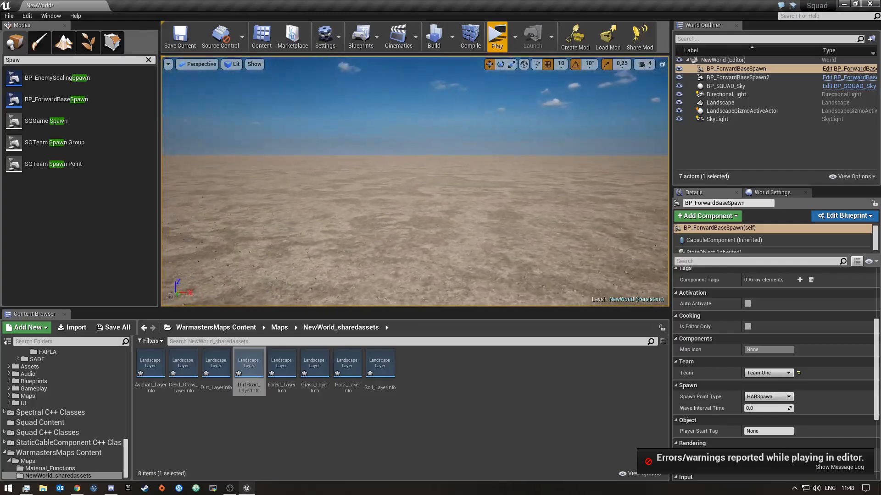
right_drag(414, 183, 405, 163)
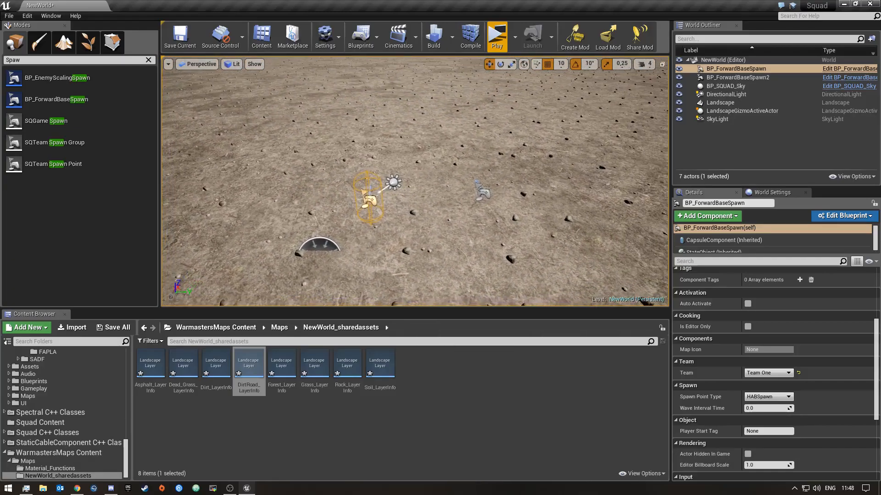
right_drag(415, 184, 414, 184)
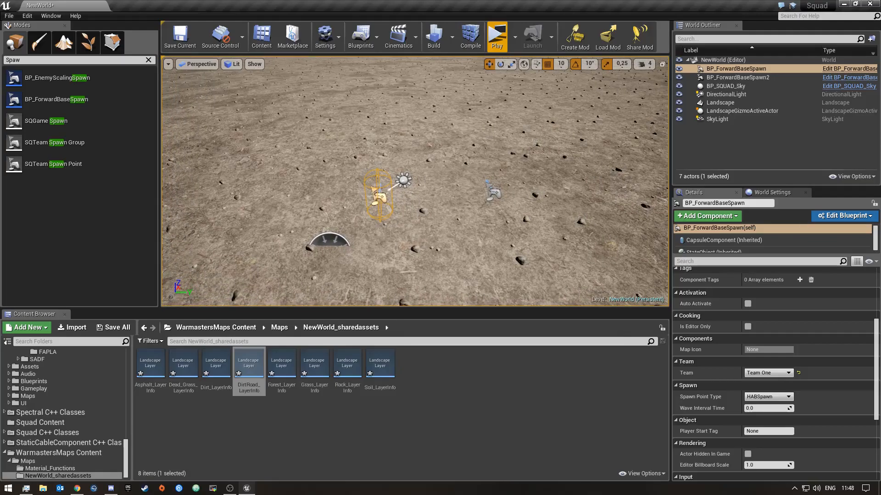